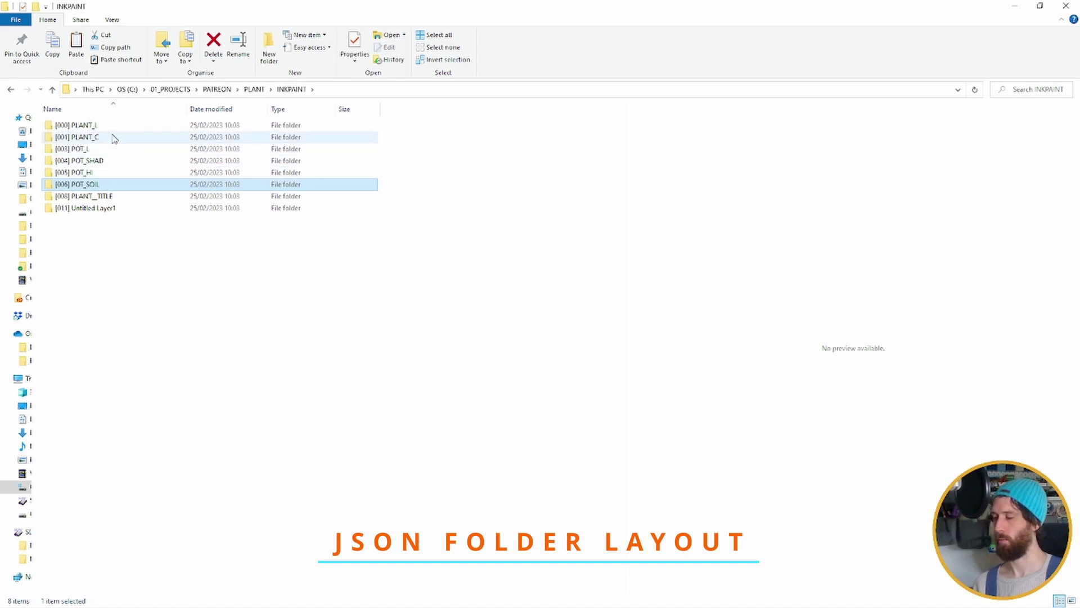
# Delete the [011] Untitled Layer1 folder from the INKPAINT folder
pyautogui.click(89, 234)
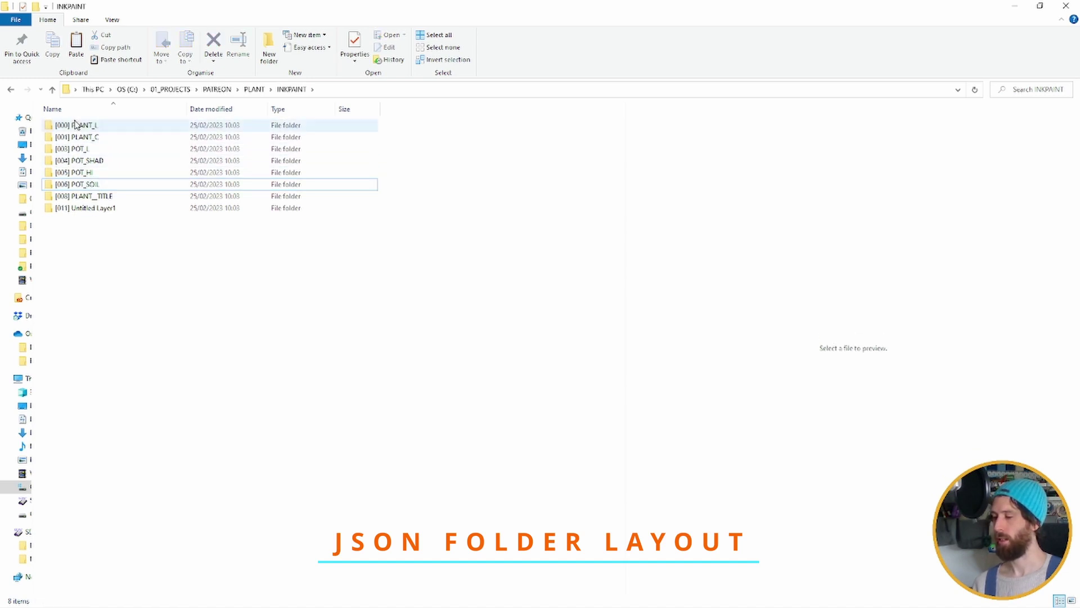
pyautogui.click(80, 208)
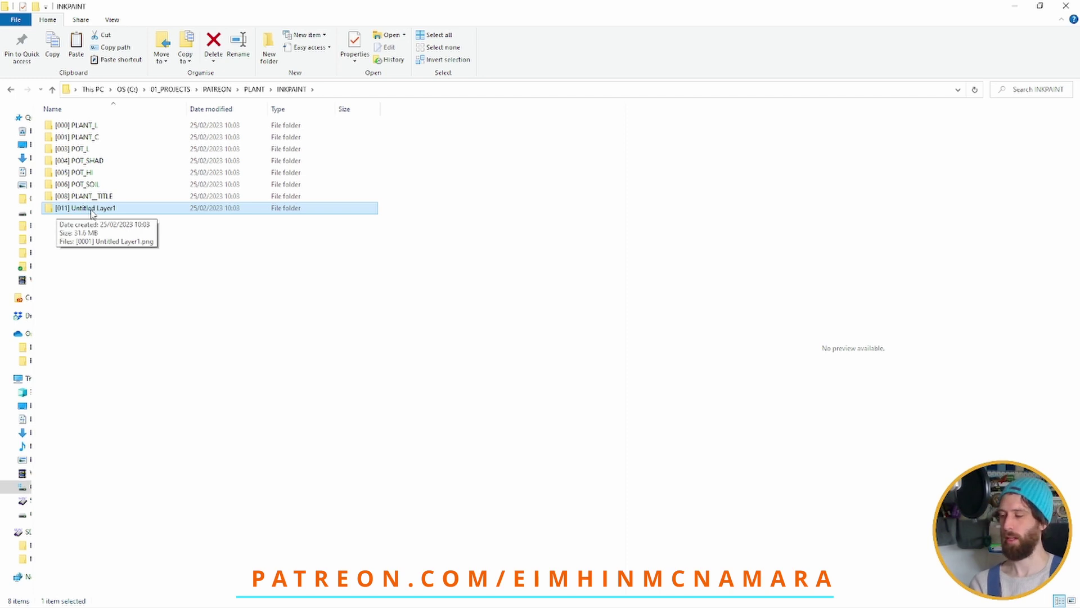
pyautogui.doubleClick(93, 210)
pyautogui.press('BackSpace')
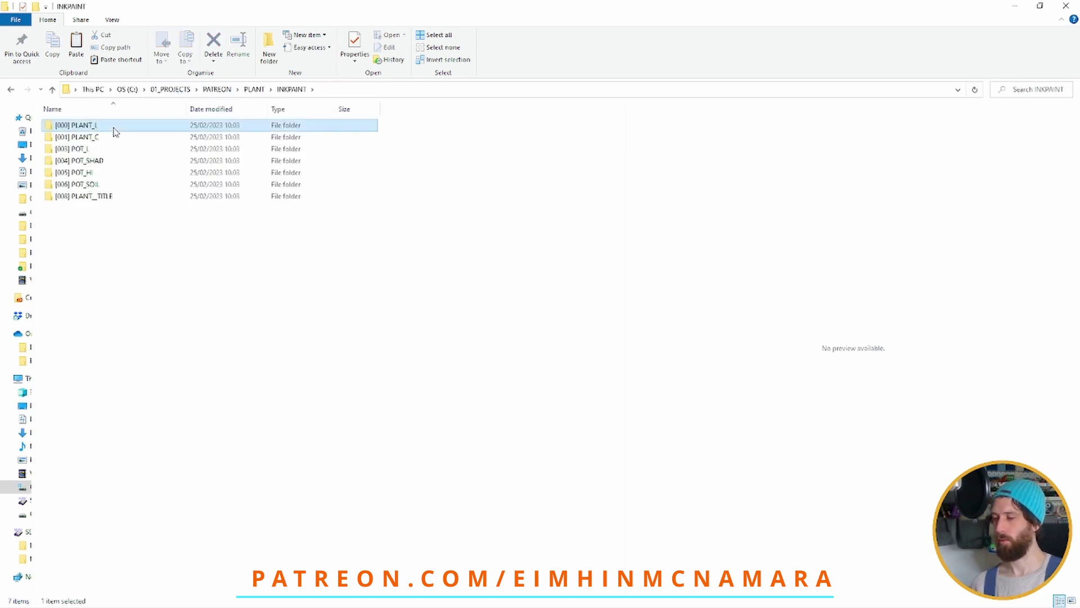
# Open the [000] PLANT_L folder and preview its line-art PNG frames from [0001] to [0011] in sequence
pyautogui.doubleClick(114, 129)
pyautogui.click(87, 135)
pyautogui.click(149, 139)
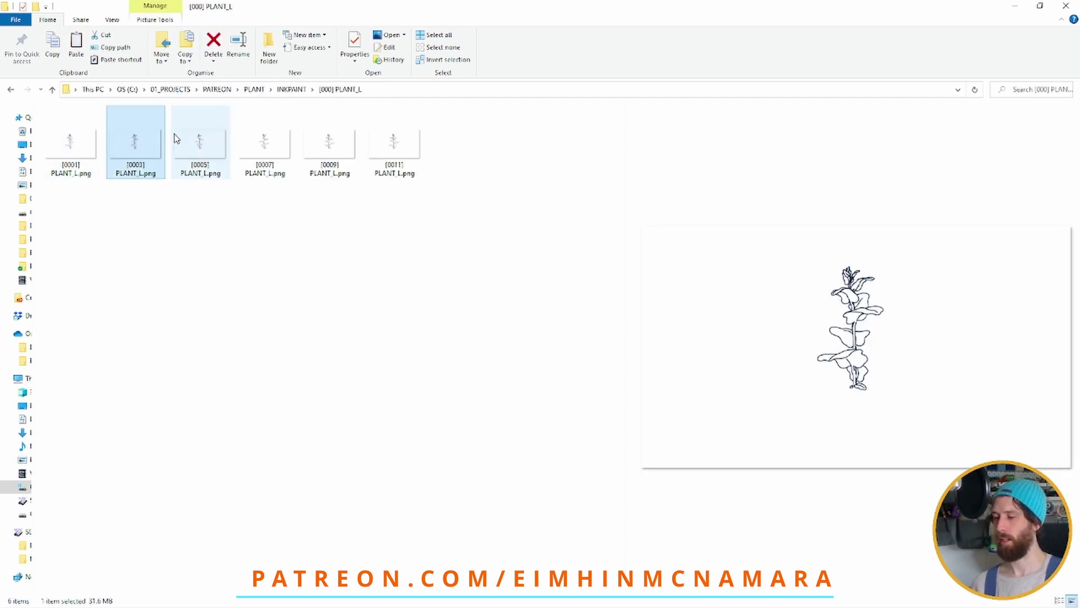
pyautogui.click(188, 141)
pyautogui.click(270, 141)
pyautogui.click(332, 142)
pyautogui.click(388, 144)
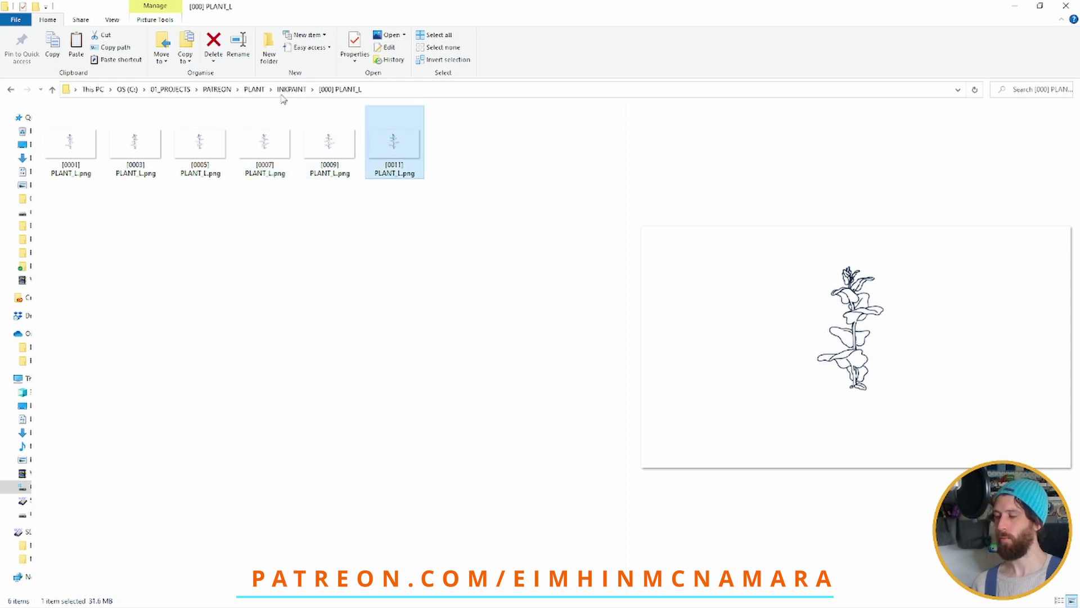
# Return to INKPAINT, open the [001] PLANT_C folder and preview its colour PNG frames from [0001] to [0011]
pyautogui.click(290, 89)
pyautogui.click(109, 138)
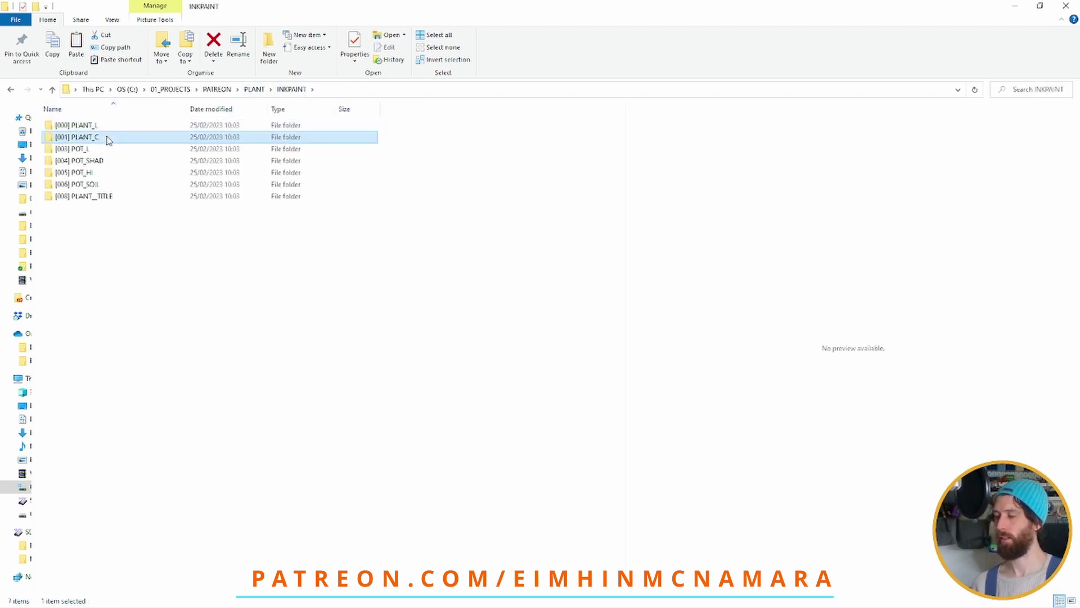
pyautogui.doubleClick(108, 139)
pyautogui.click(71, 140)
pyautogui.click(135, 141)
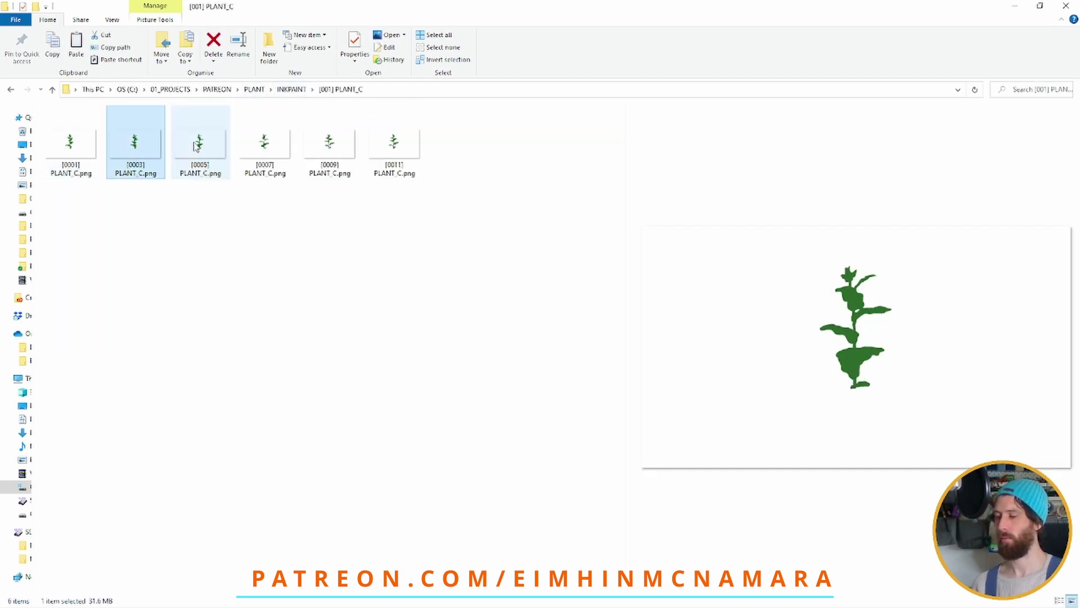
pyautogui.click(197, 146)
pyautogui.click(278, 147)
pyautogui.click(332, 146)
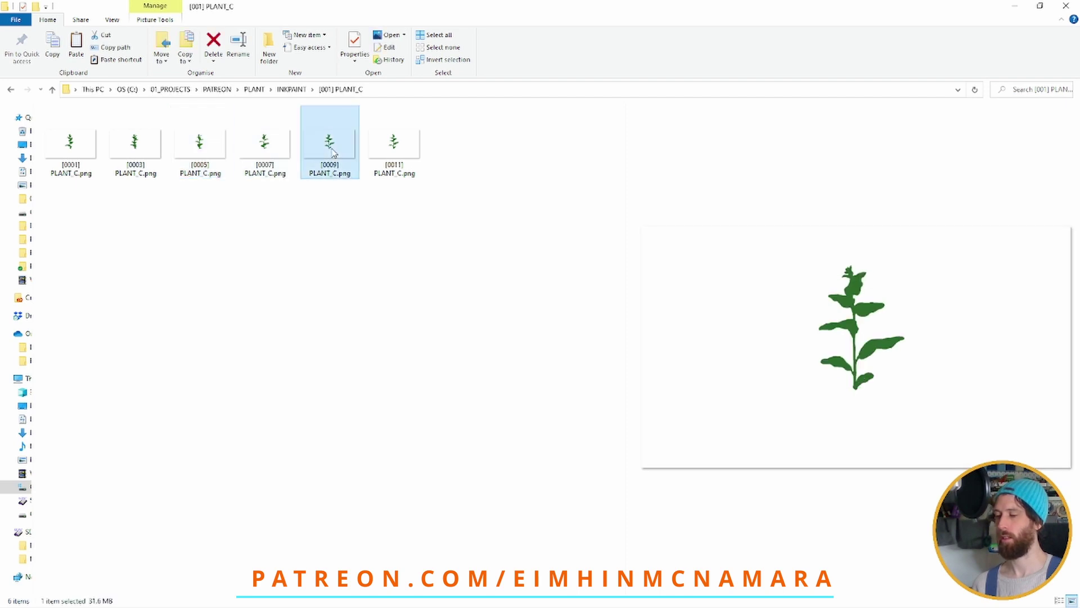
pyautogui.click(377, 147)
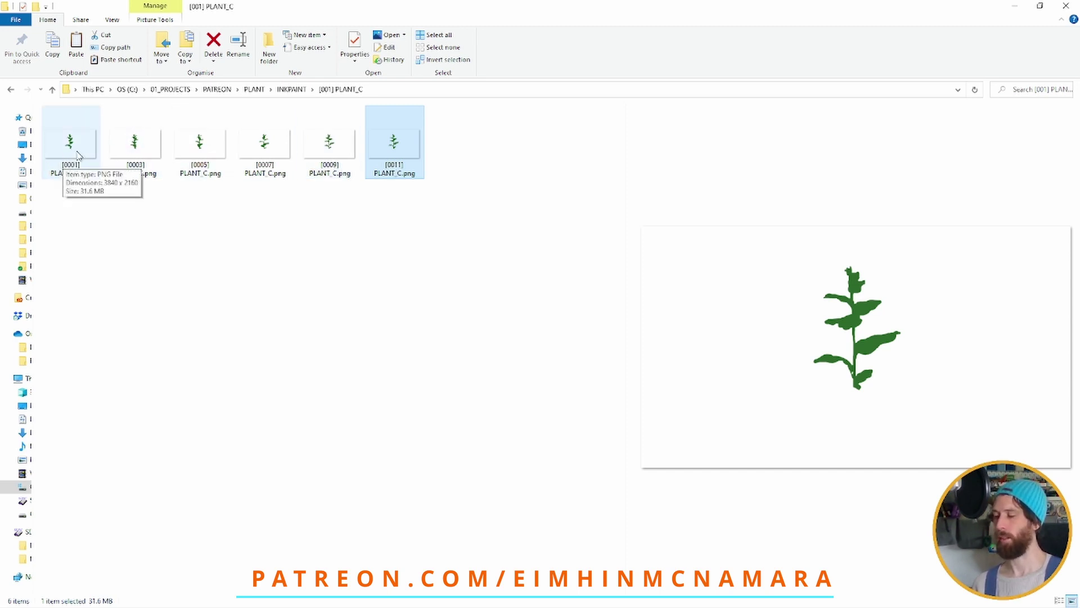
# Preview the single PNG images in the [003] POT_L and [004] POT_SHAD folders of INKPAINT
pyautogui.click(285, 94)
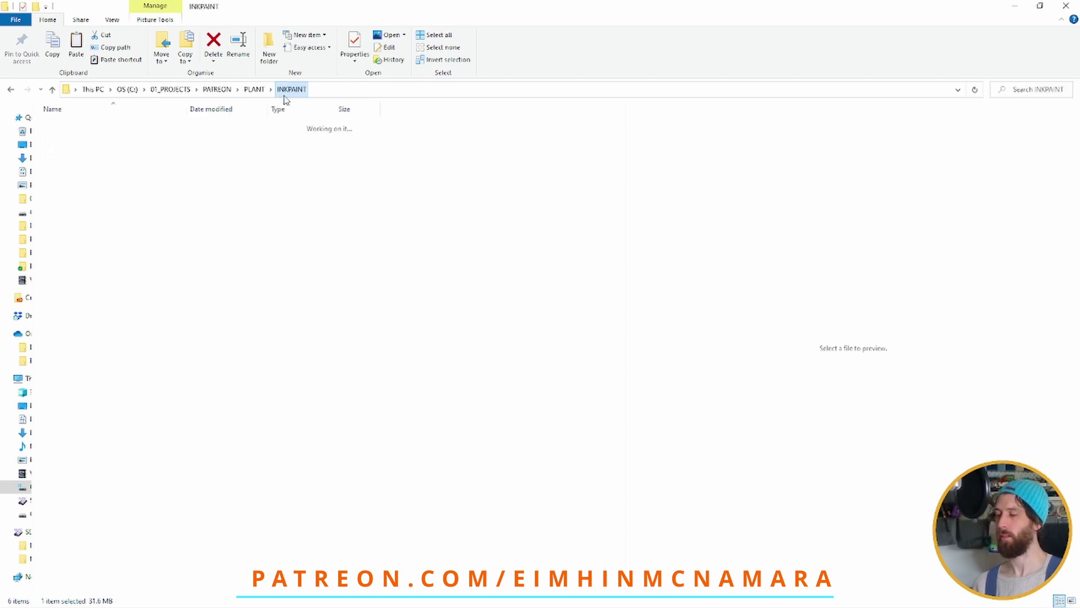
pyautogui.doubleClick(114, 155)
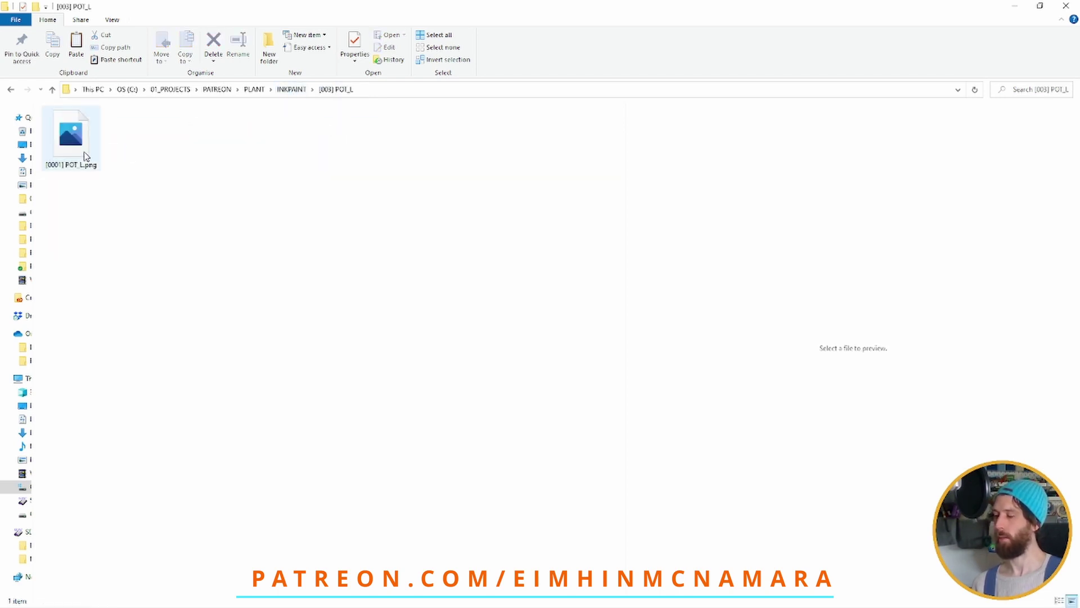
pyautogui.click(89, 157)
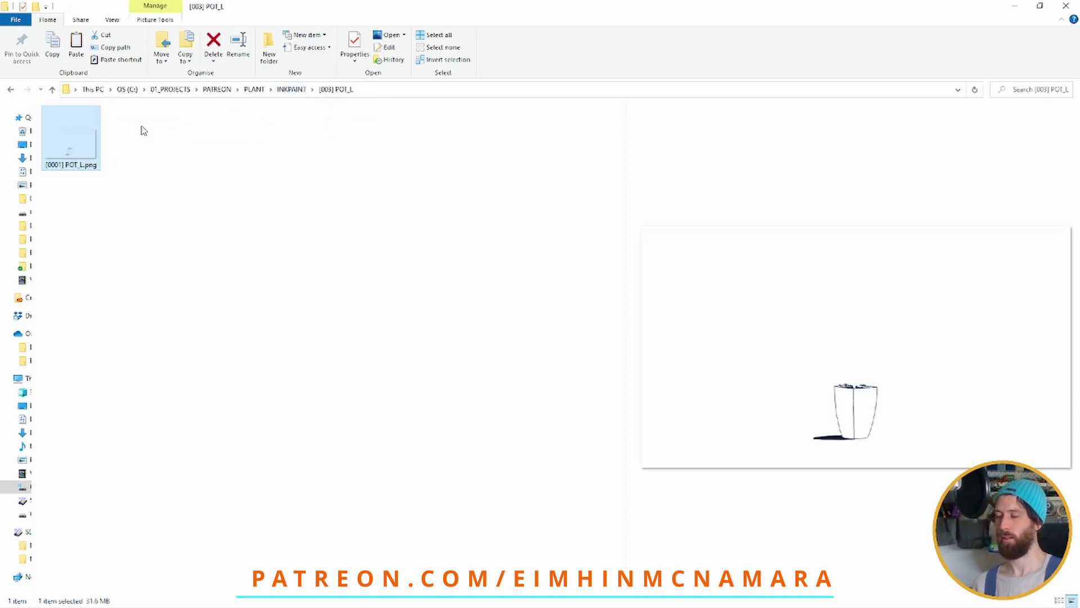
pyautogui.click(289, 90)
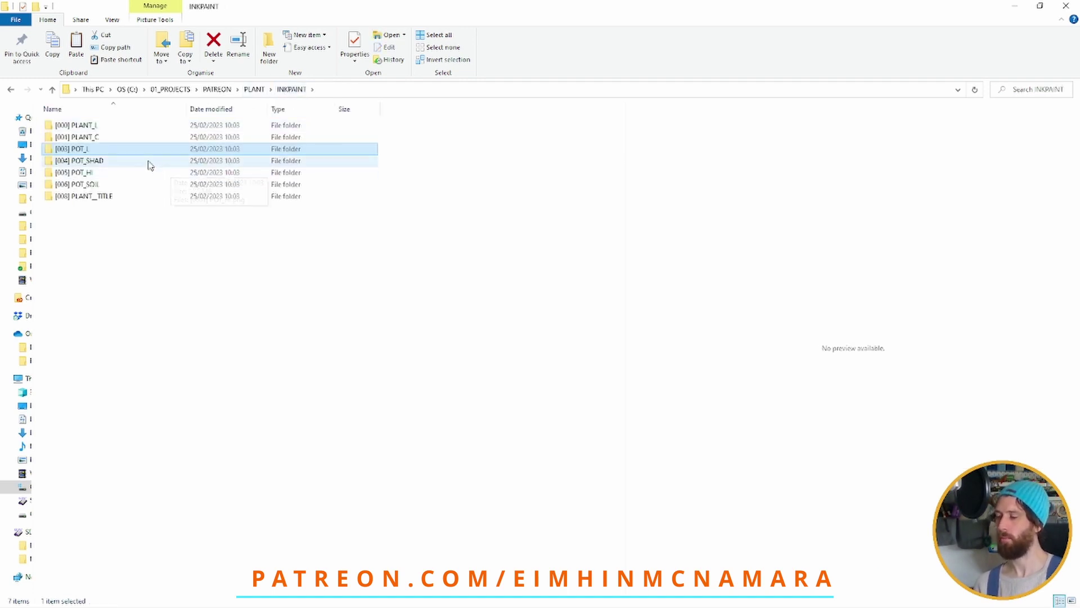
pyautogui.doubleClick(150, 165)
pyautogui.click(86, 145)
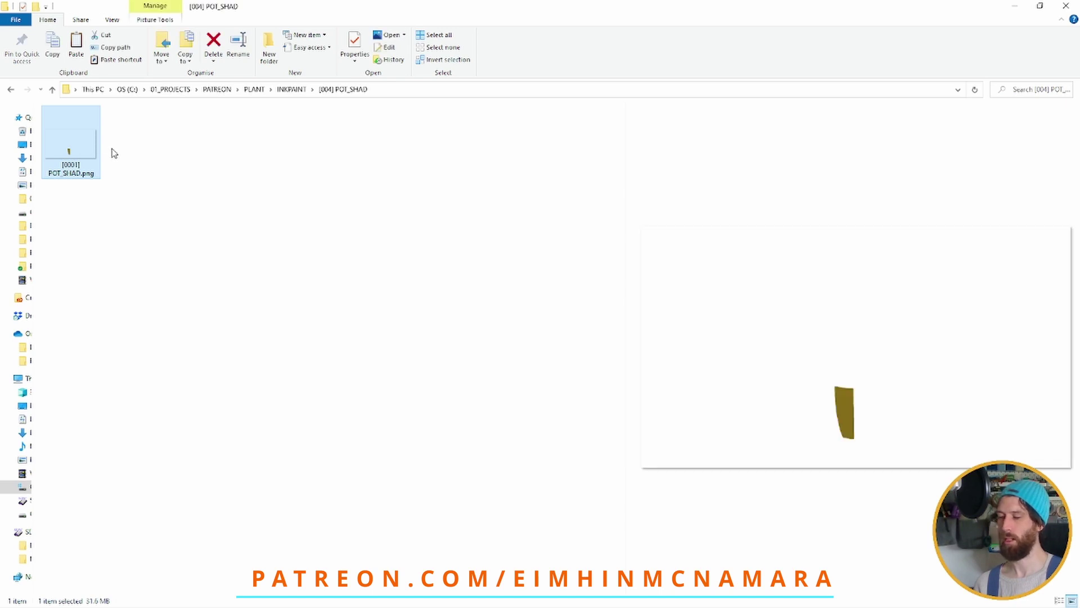
# Examine the contents of the [005] POT_HI and [006] POT_SOIL folders of INKPAINT
pyautogui.click(291, 89)
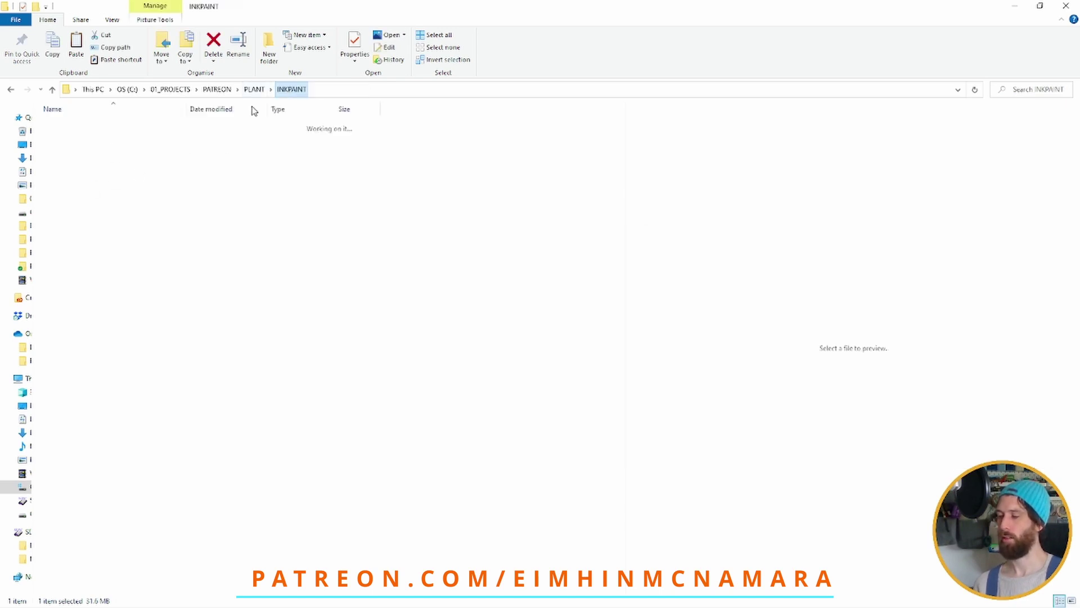
pyautogui.doubleClick(97, 172)
pyautogui.click(90, 163)
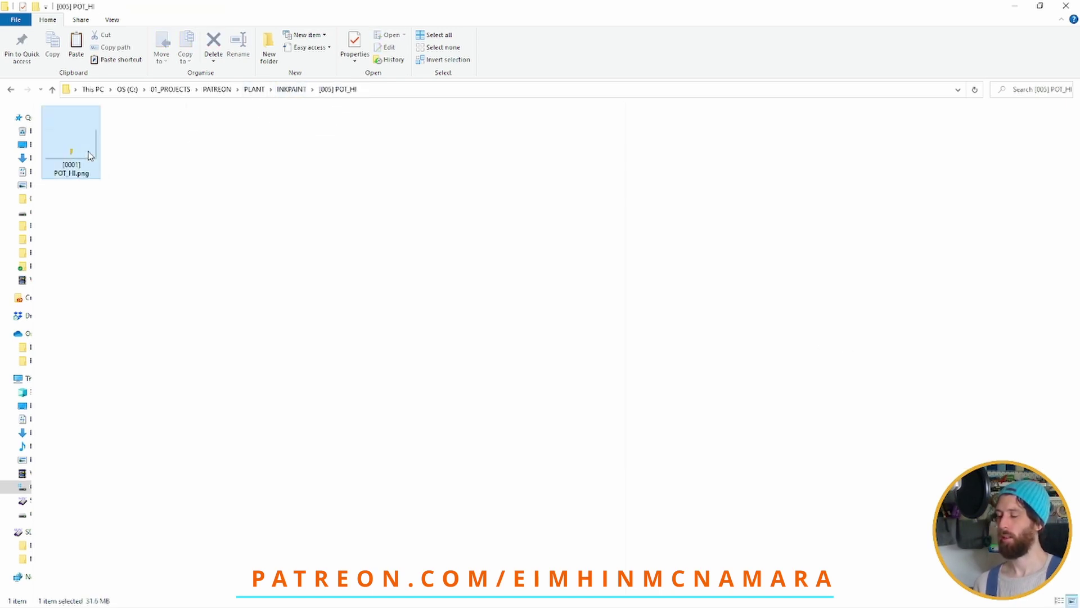
pyautogui.click(290, 90)
pyautogui.doubleClick(78, 186)
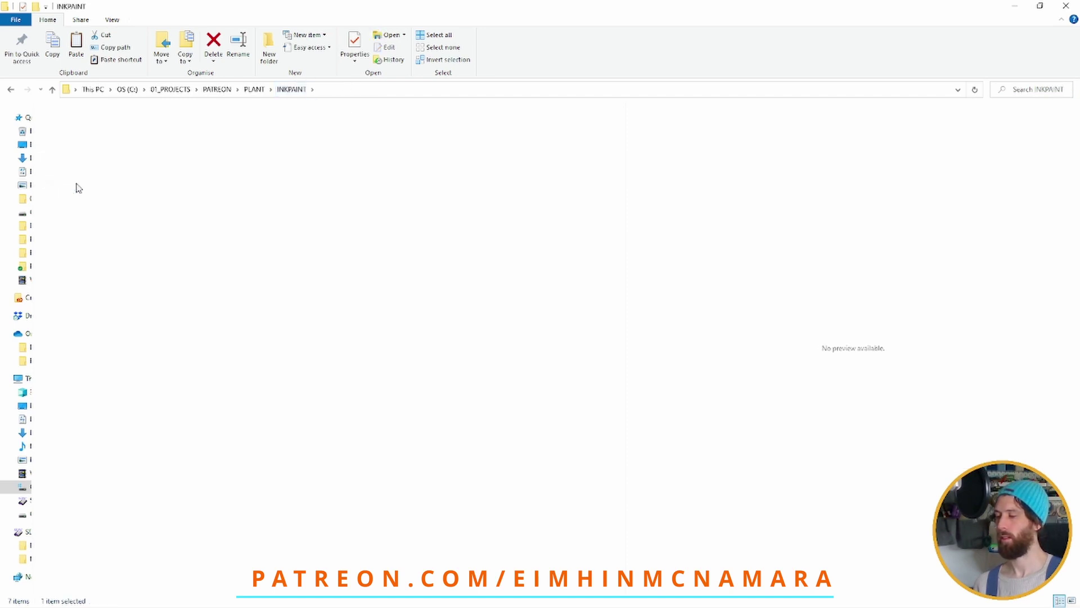
# Return to INKPAINT and examine the PNG in the [008] PLANT__TITLE folder
pyautogui.click(292, 90)
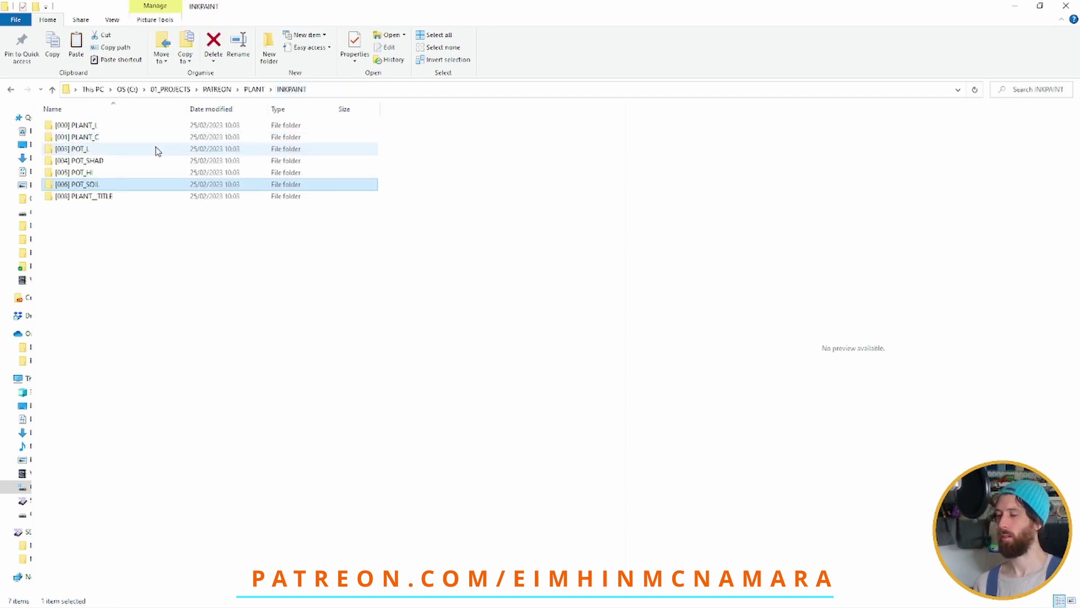
pyautogui.doubleClick(90, 196)
pyautogui.click(101, 166)
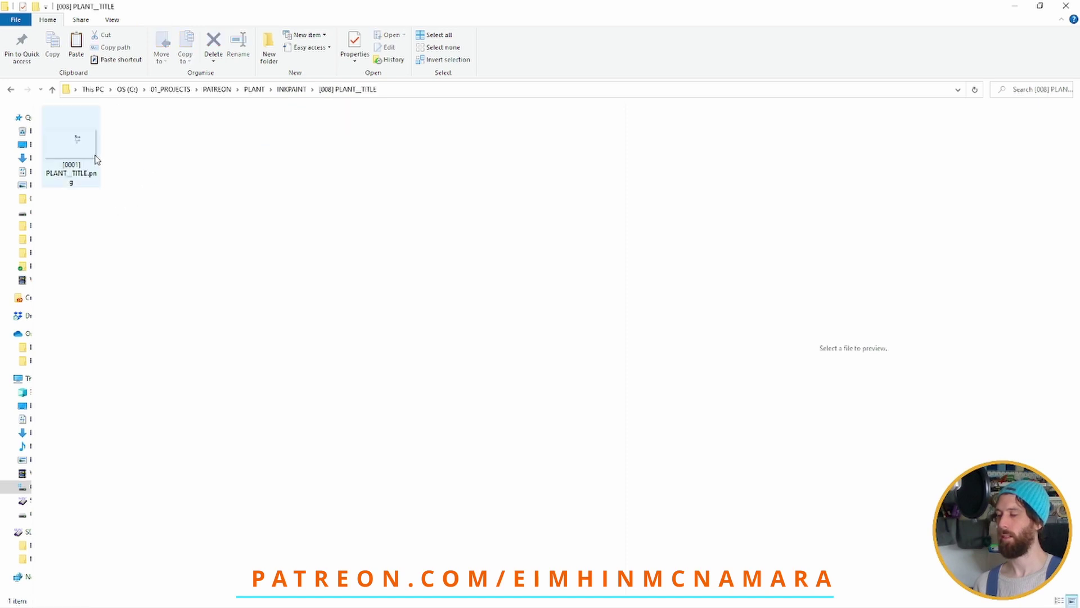
pyautogui.click(373, 211)
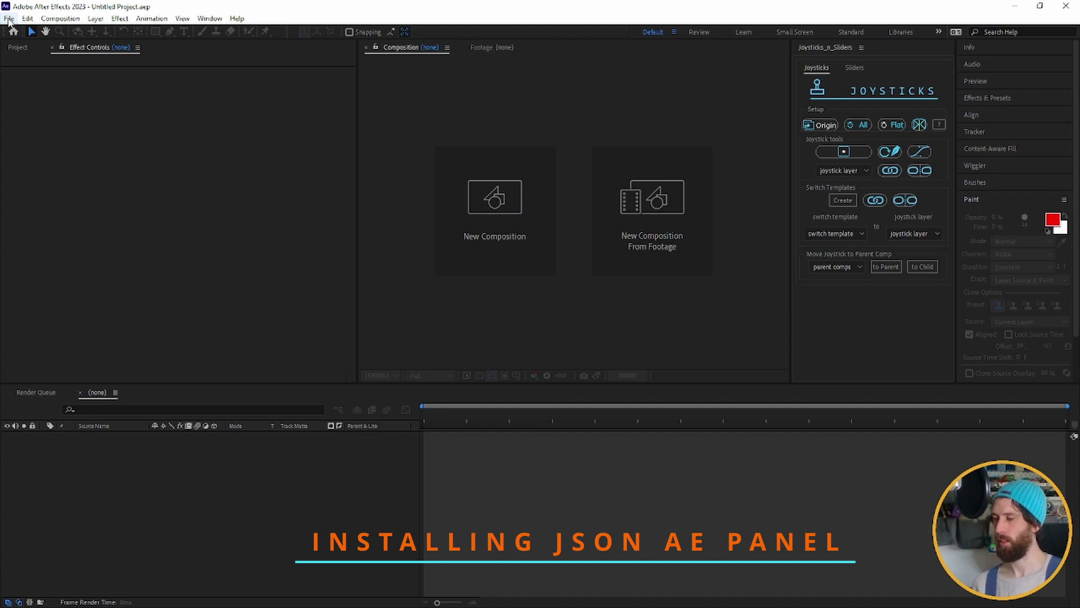
# In After Effects, install the script file AfterEffects Import TVPaint JSON.jsx from the desktop's JSON SCRIPT folder, overwriting the existing copy
pyautogui.click(9, 19)
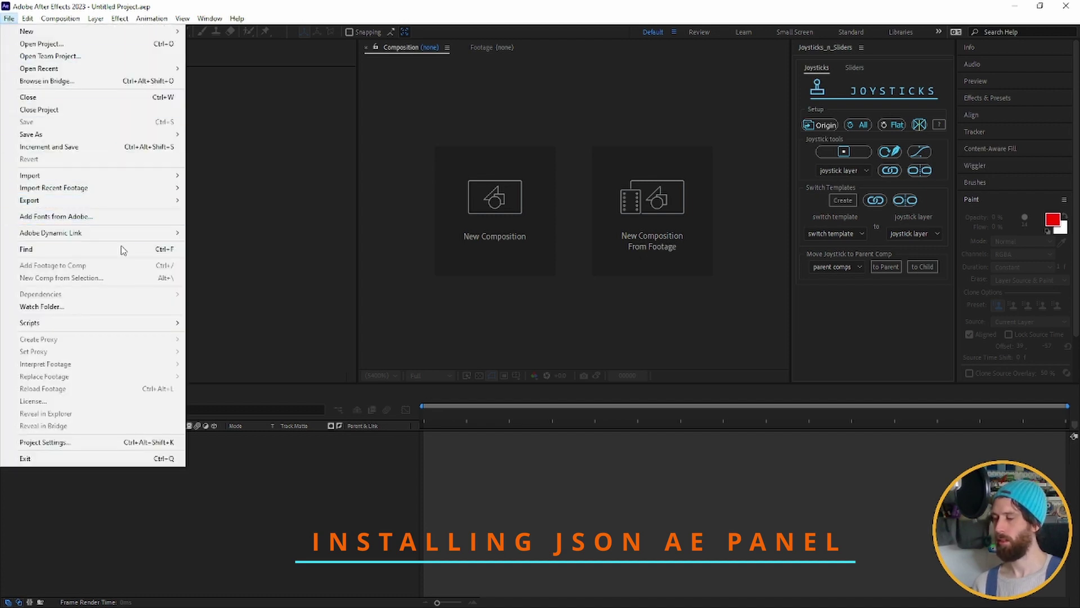
pyautogui.moveTo(172, 322)
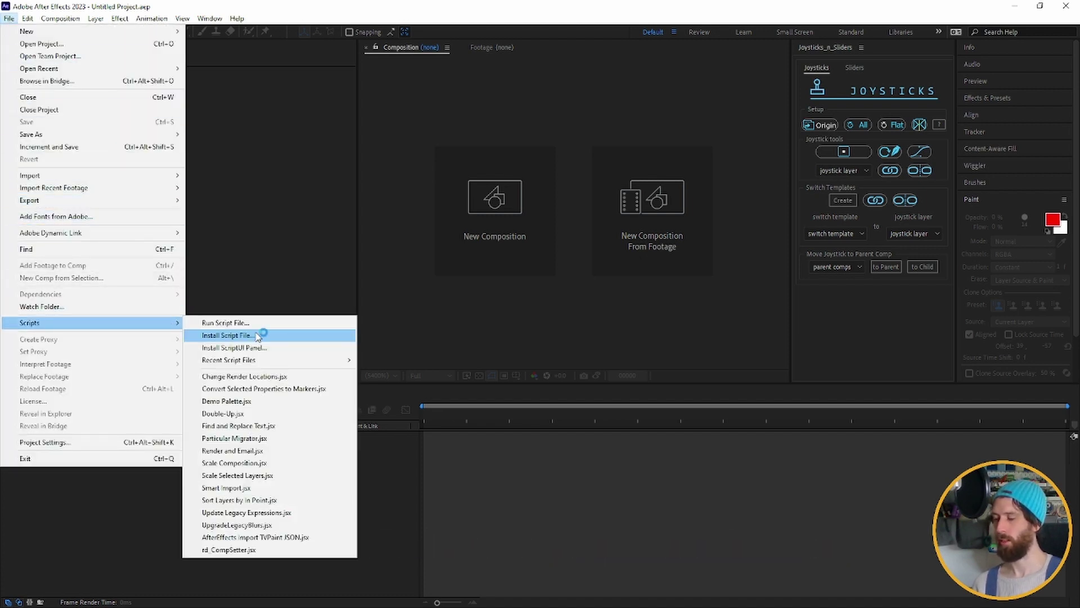
pyautogui.click(257, 335)
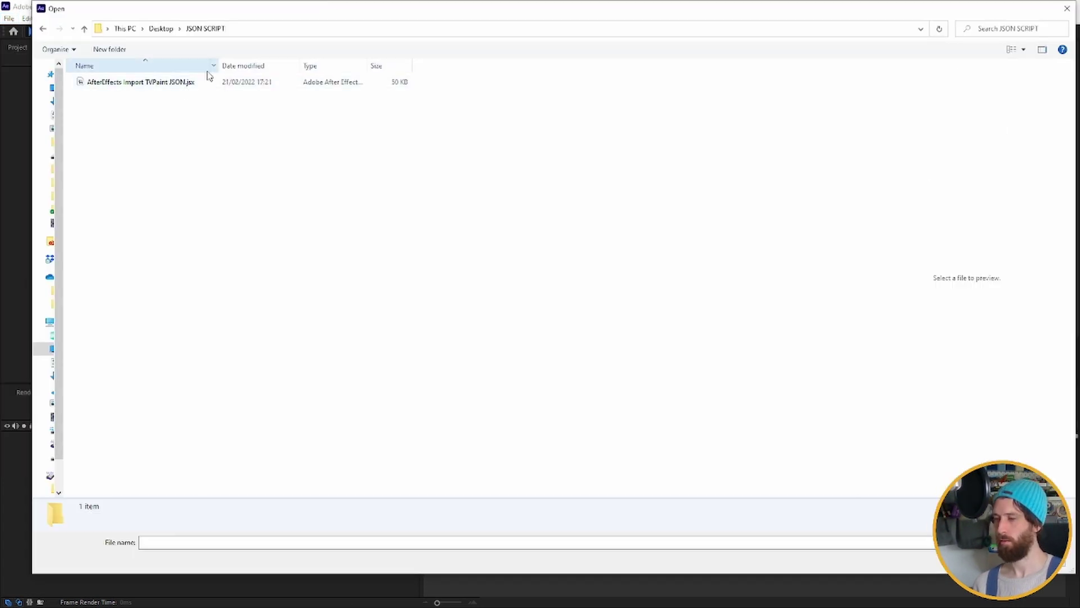
pyautogui.click(173, 86)
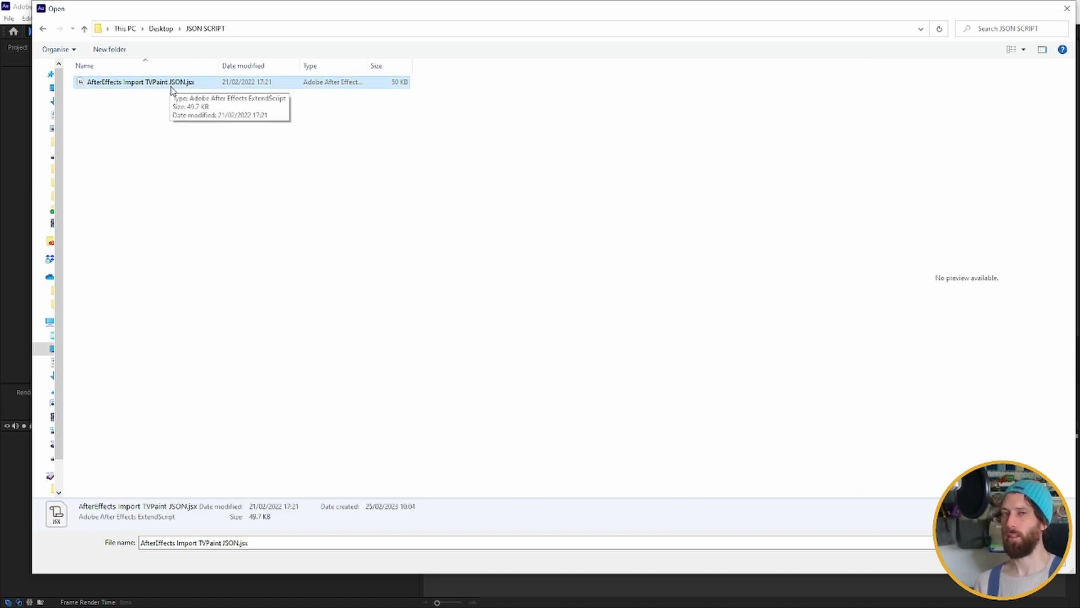
pyautogui.click(172, 105)
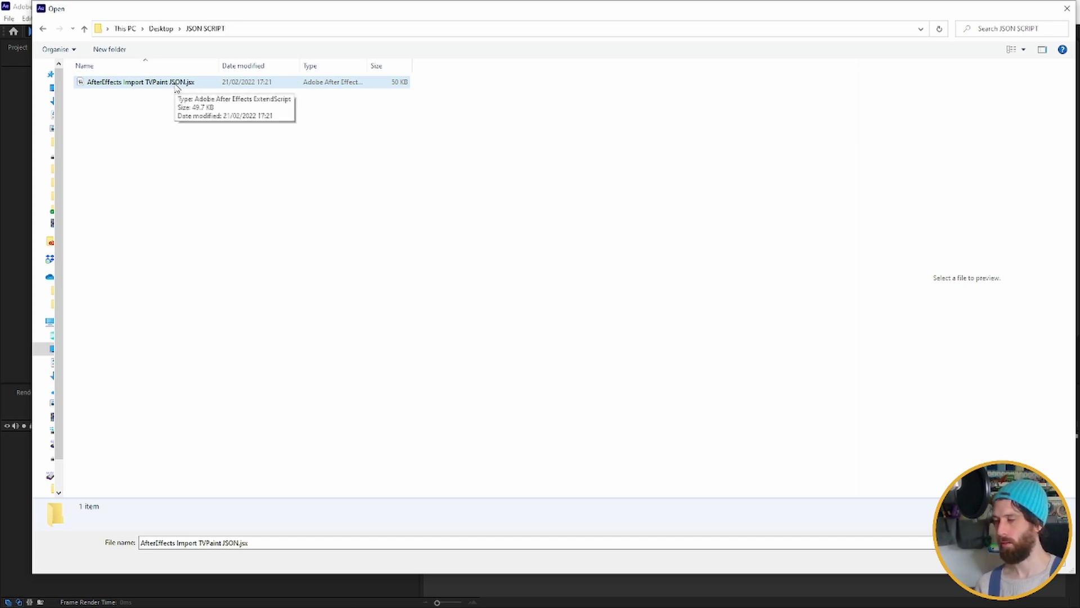
pyautogui.click(173, 86)
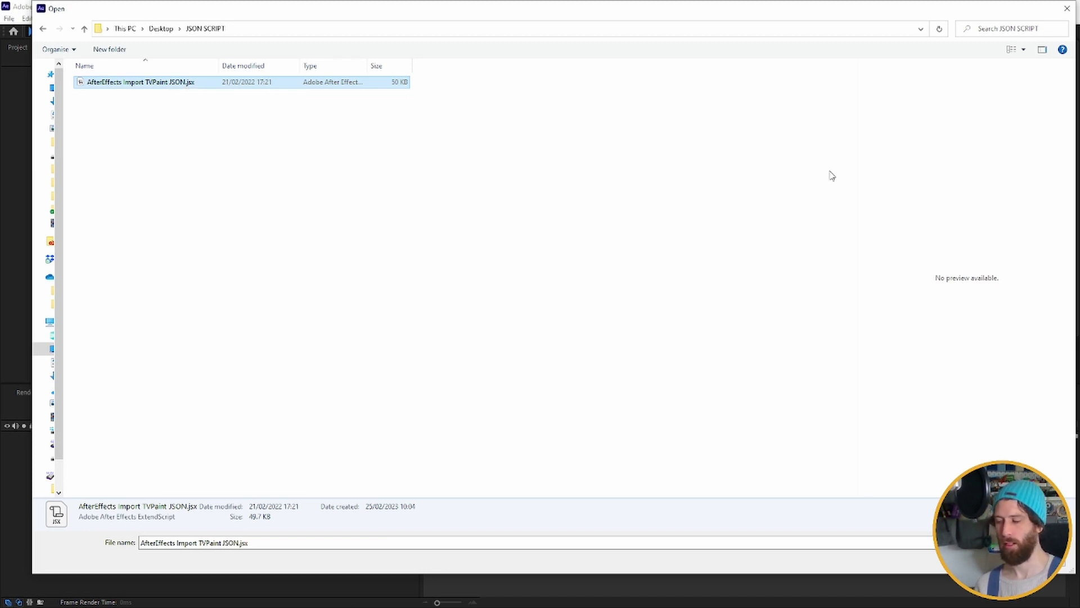
pyautogui.press('Return')
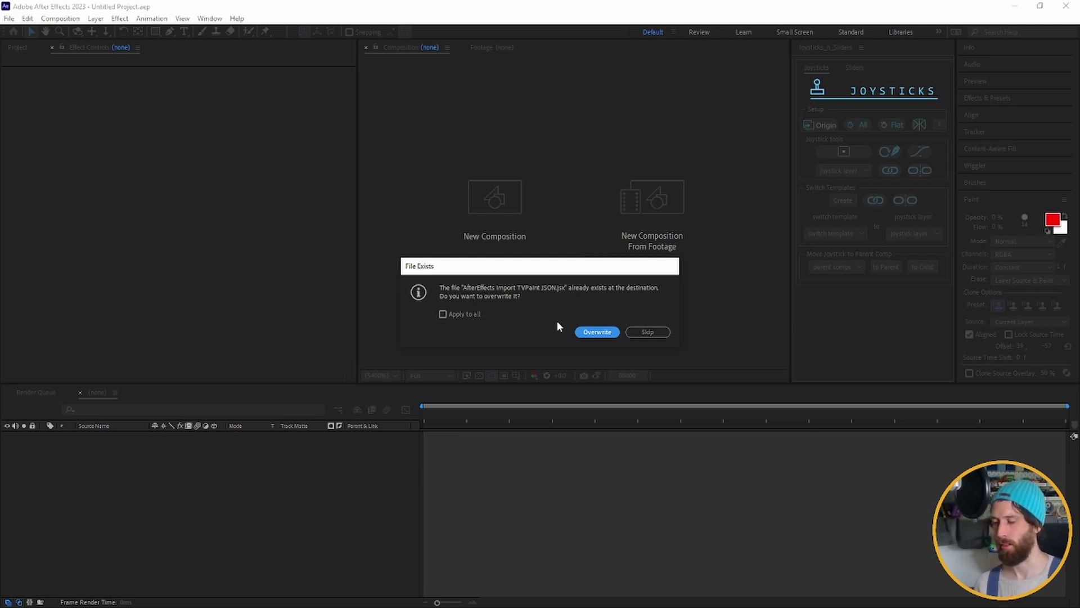
pyautogui.click(597, 332)
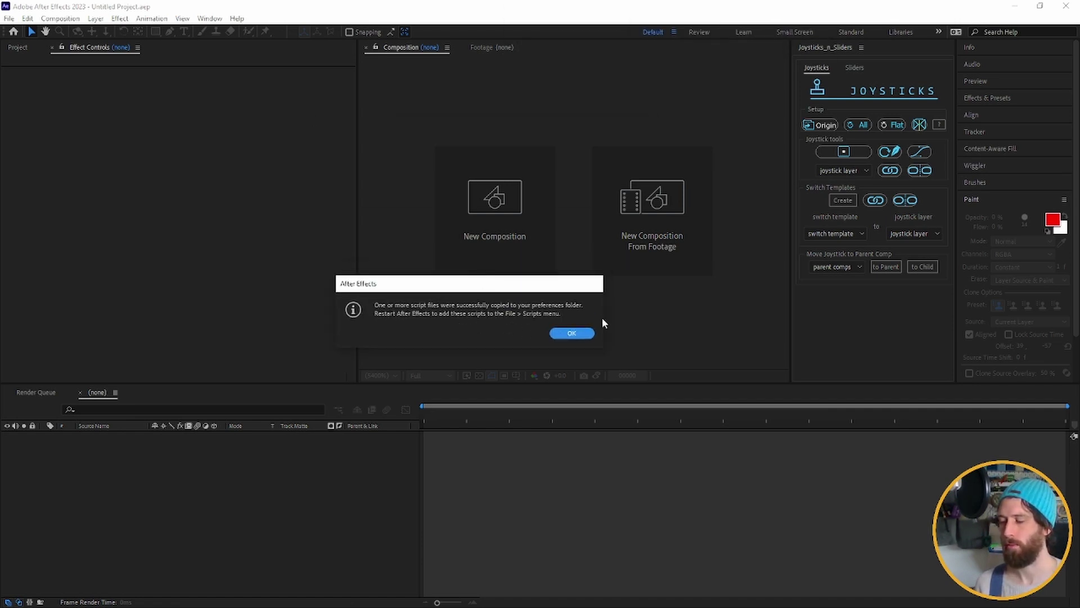
pyautogui.click(579, 333)
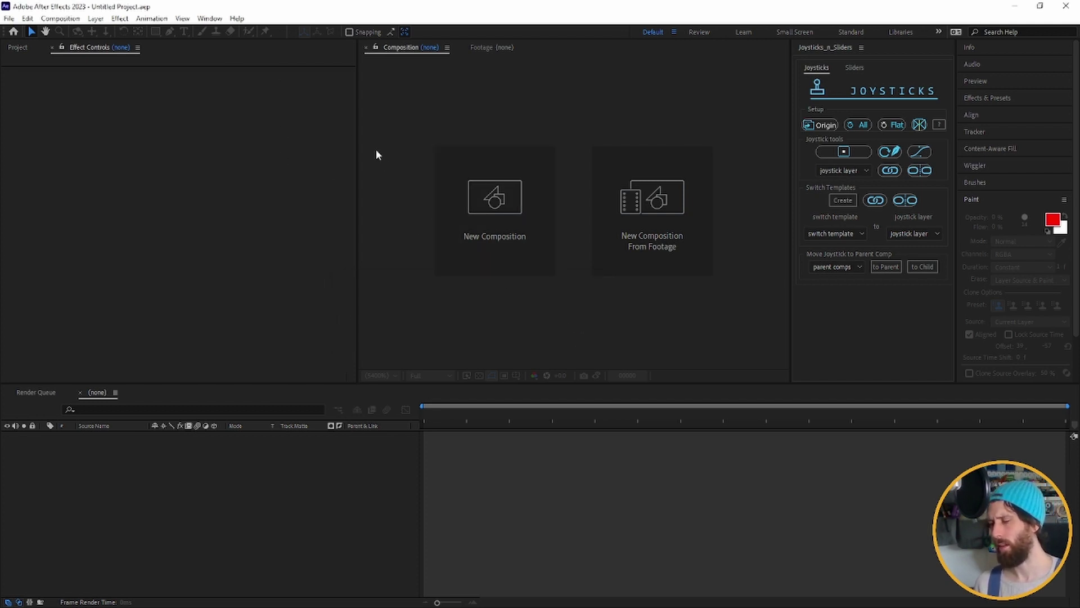
# Open the AfterEffects Import TVPaint JSON.jsx script panel and move it clear of the composition area
pyautogui.click(188, 18)
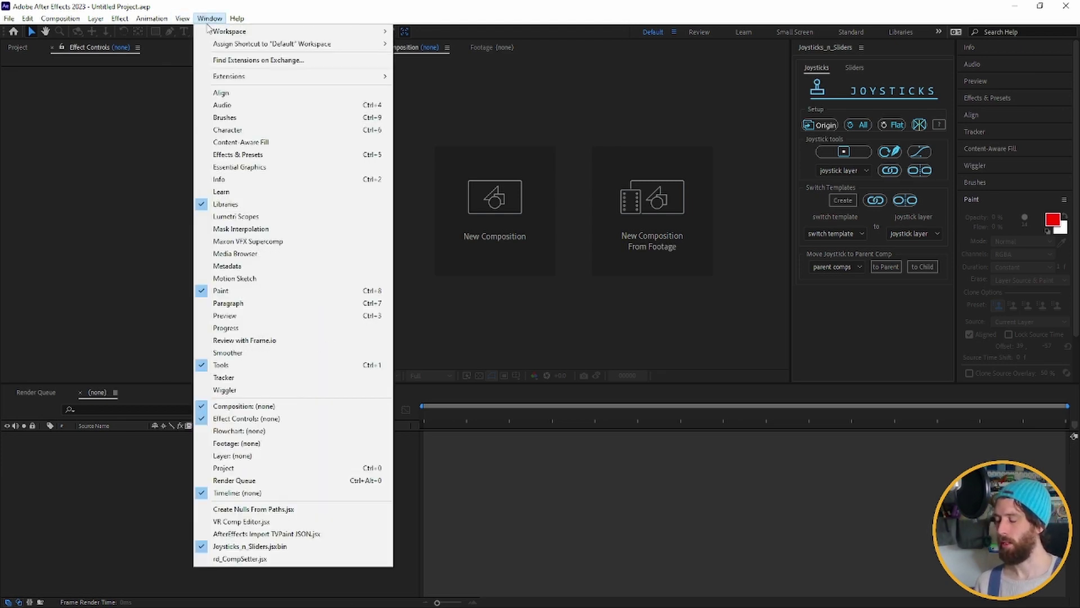
pyautogui.click(311, 536)
pyautogui.moveTo(701, 213); pyautogui.dragTo(968, 370)
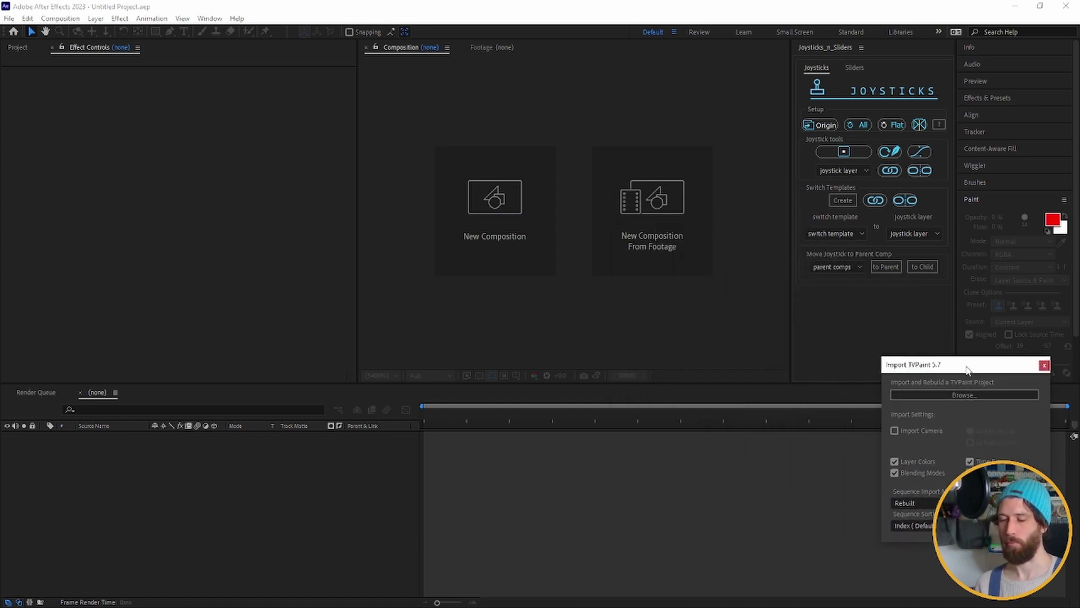
# Enable Import Camera as key values, keeping Rebuilt as the sequence import mode and Index (Default) as the time remap sorting
pyautogui.click(934, 430)
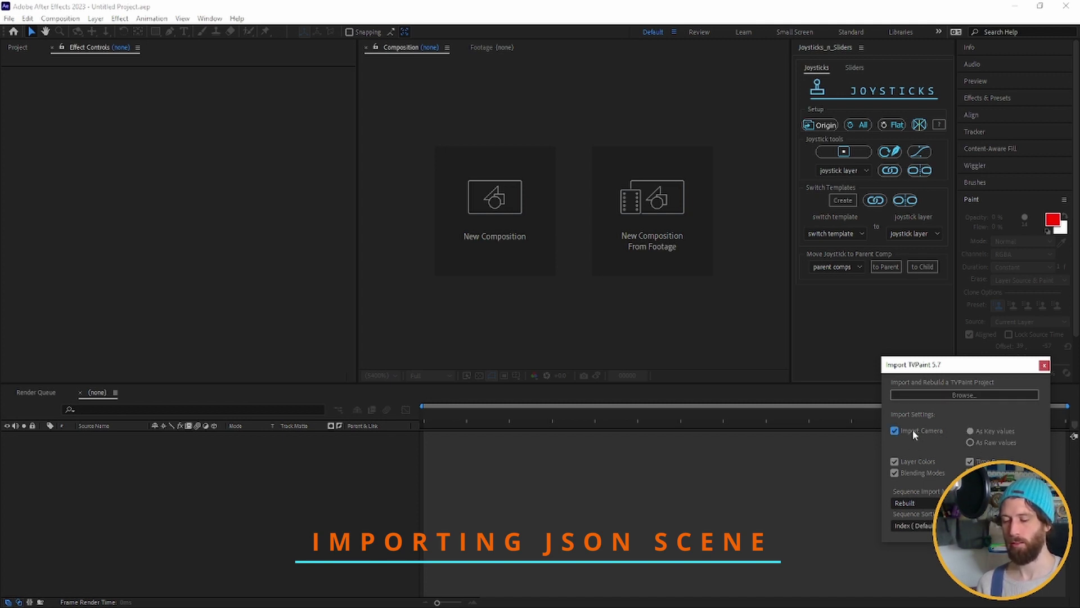
pyautogui.click(970, 442)
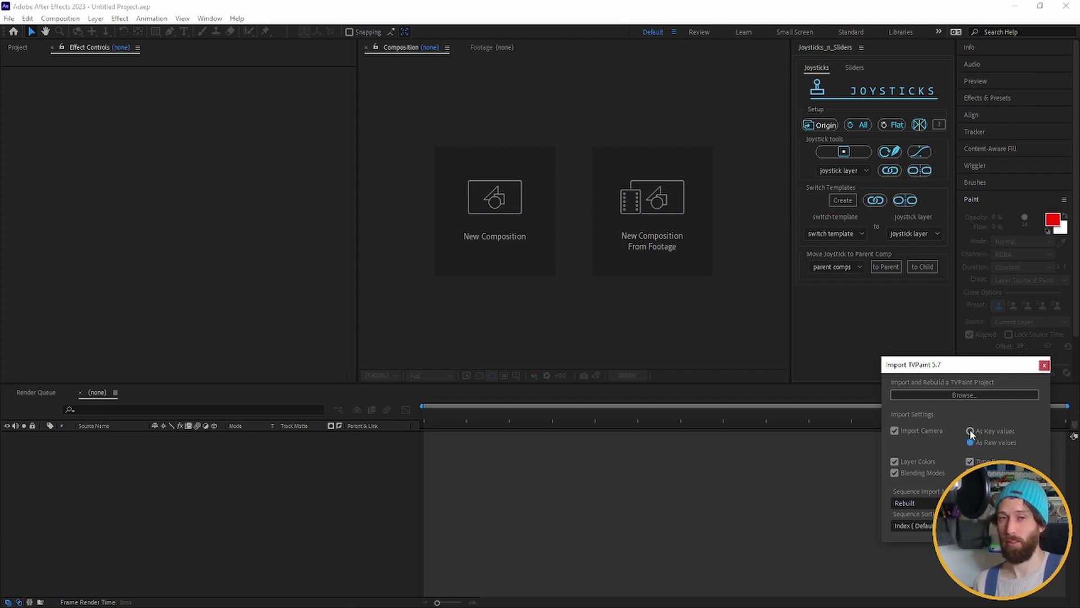
pyautogui.click(971, 432)
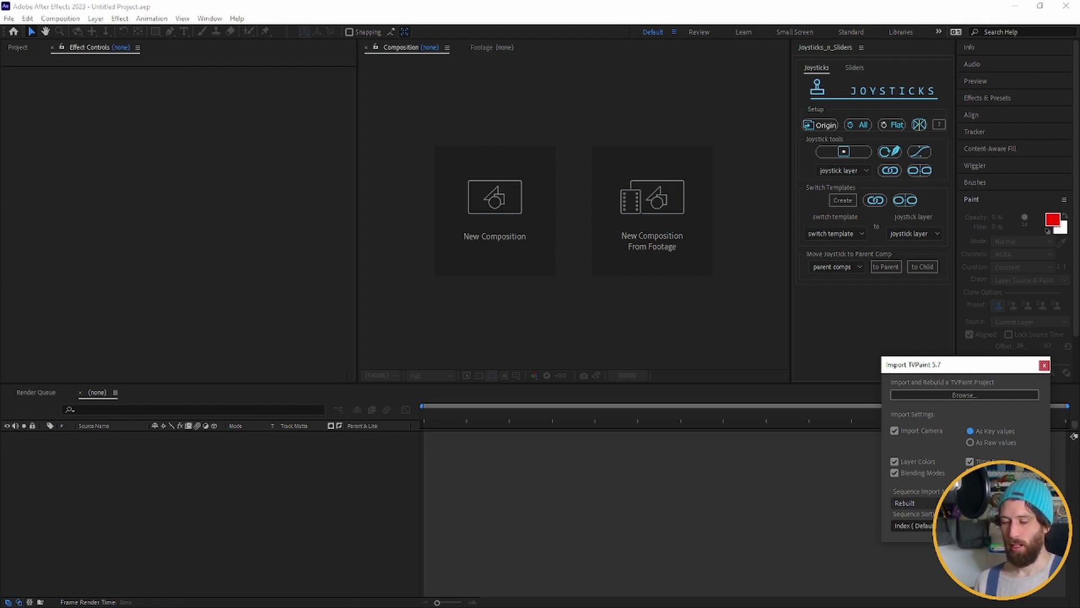
pyautogui.click(950, 503)
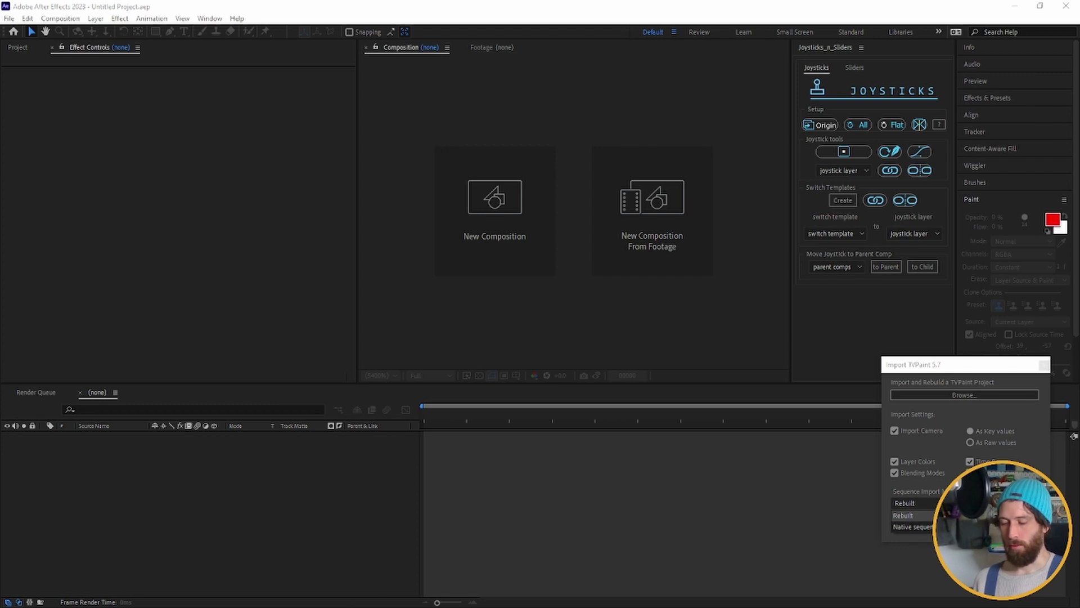
pyautogui.press('Return')
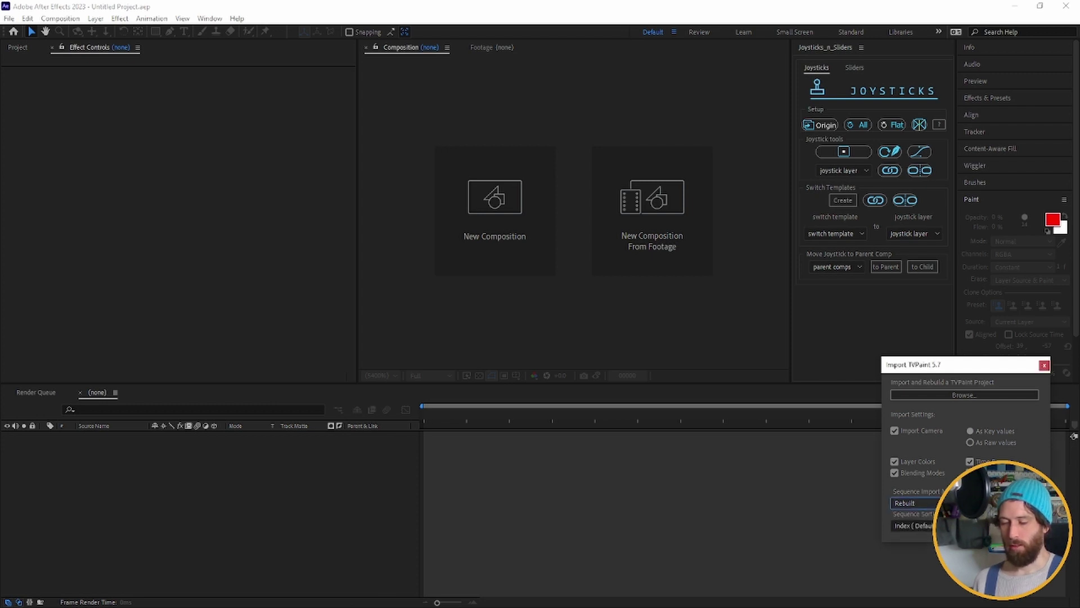
pyautogui.click(951, 526)
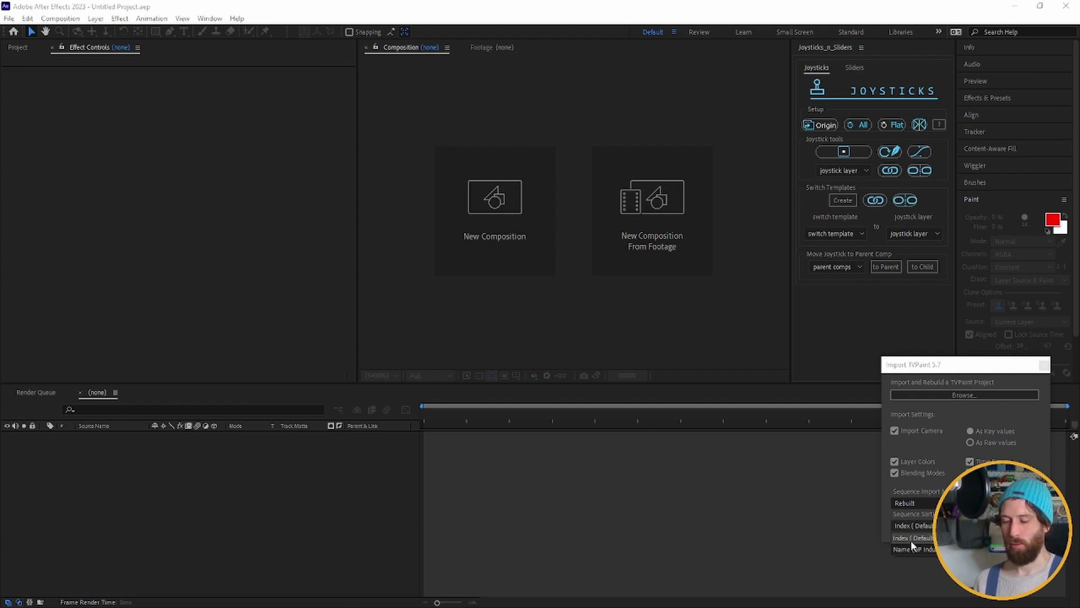
pyautogui.click(885, 513)
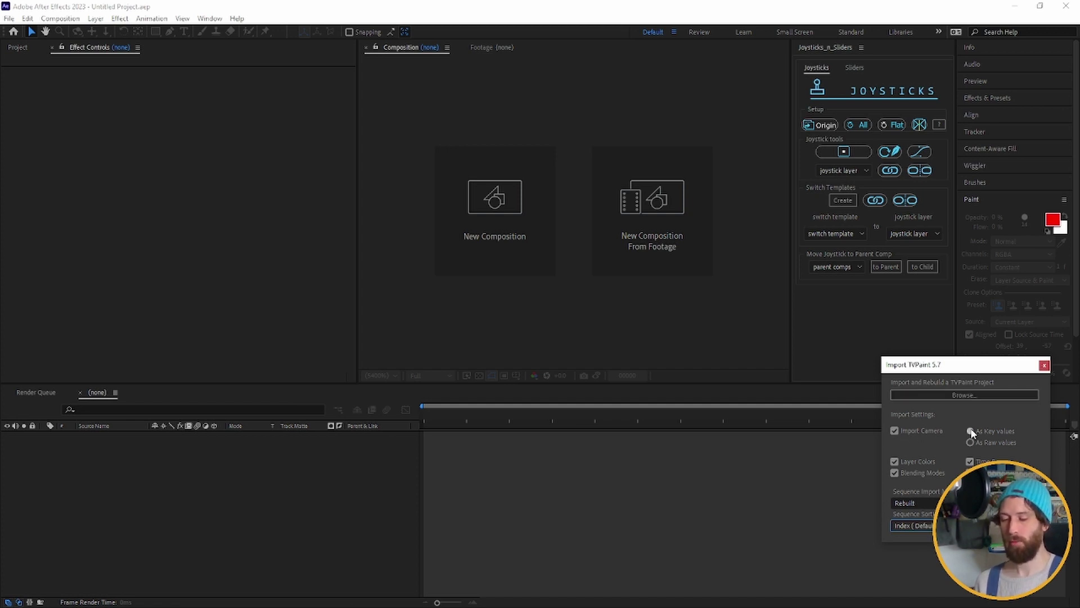
# Try to import the TVPaint scene FICUS_lyrata_v01.json from the PLANT folder
pyautogui.click(980, 398)
pyautogui.moveTo(186, 41); pyautogui.dragTo(106, 17)
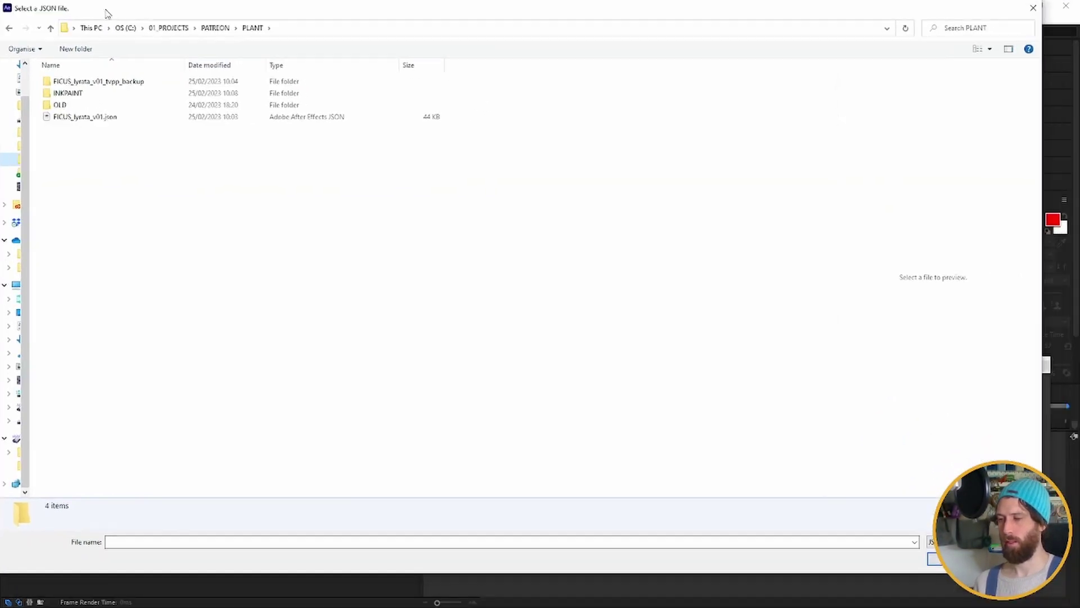
pyautogui.click(85, 118)
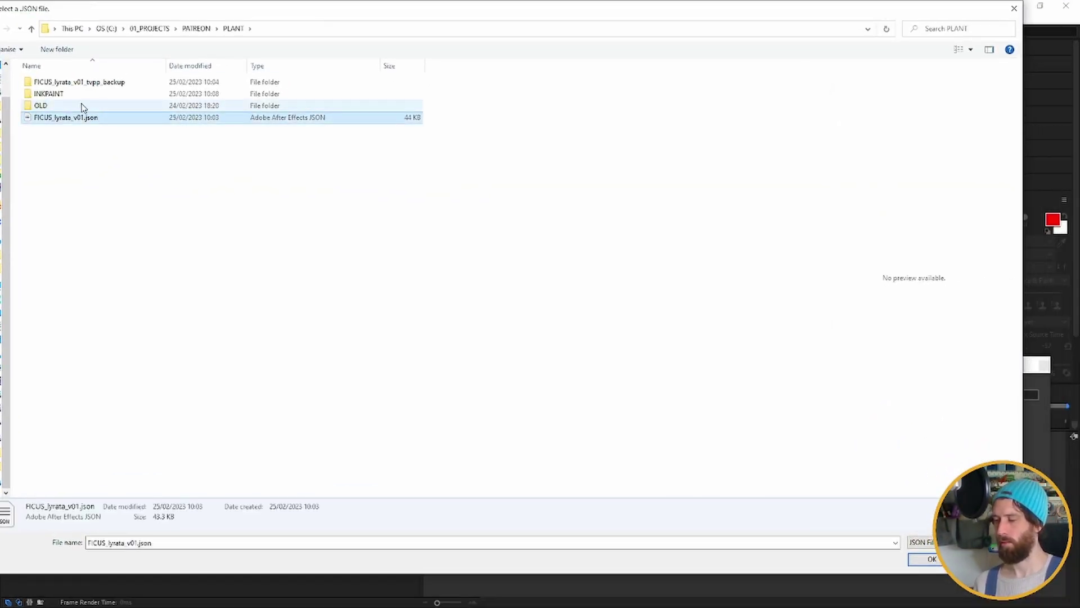
pyautogui.moveTo(191, 8); pyautogui.dragTo(217, 8)
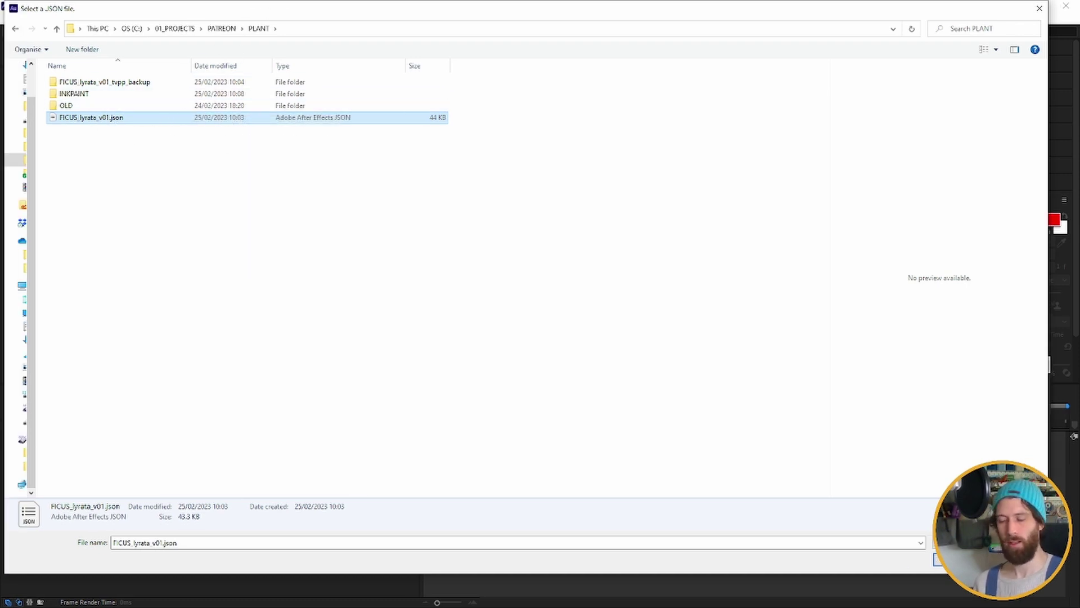
pyautogui.click(957, 559)
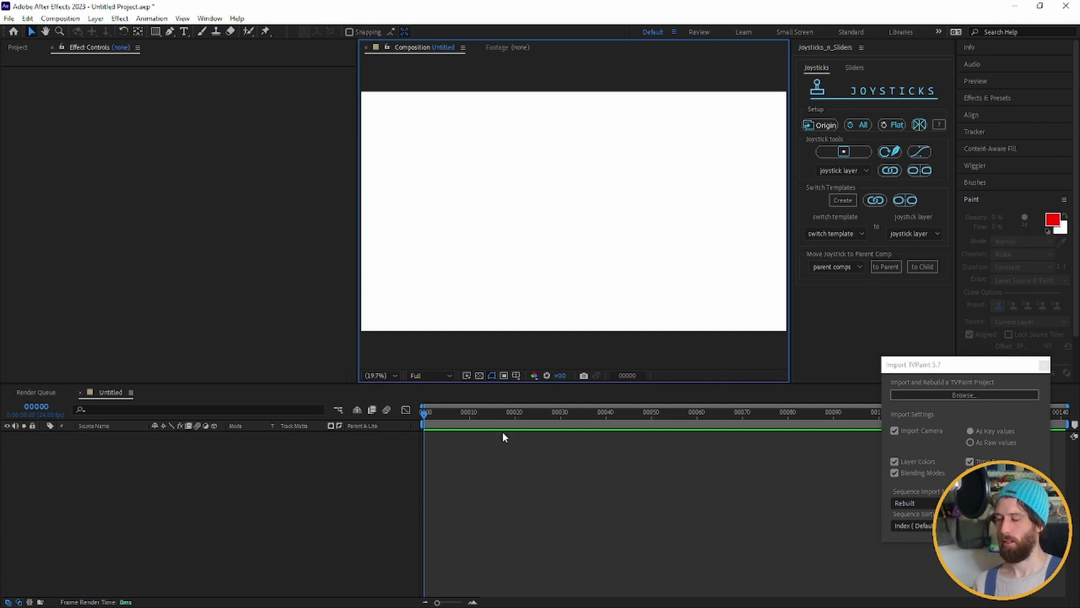
pyautogui.click(432, 416)
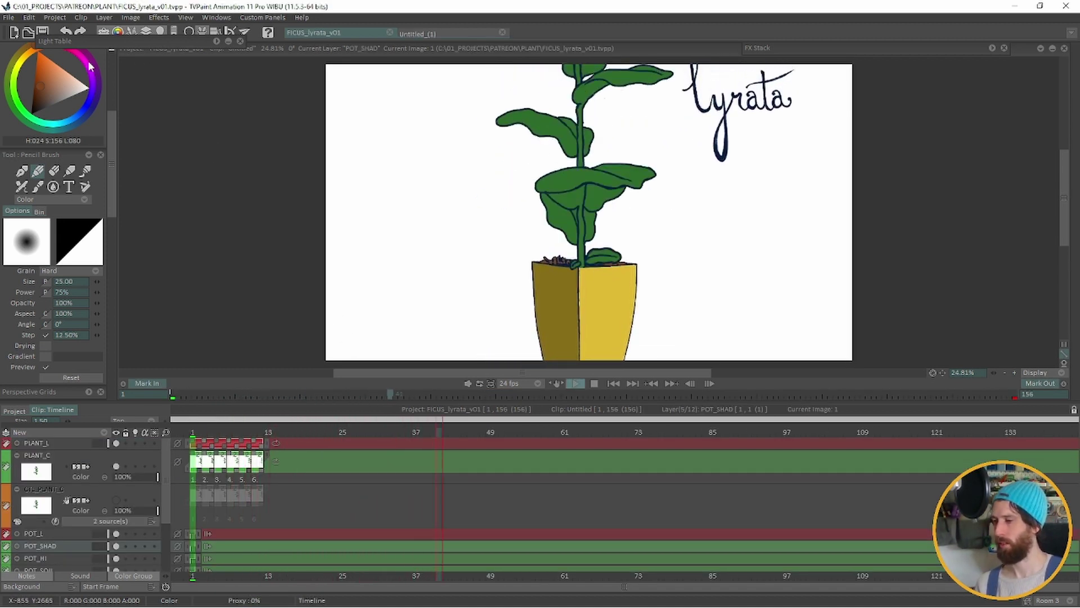
# In TVPaint, stop playback and export the clip's layers structure as JSON with images under the file name FICUS_lyrata_v02.json
pyautogui.press('space')
pyautogui.click(9, 16)
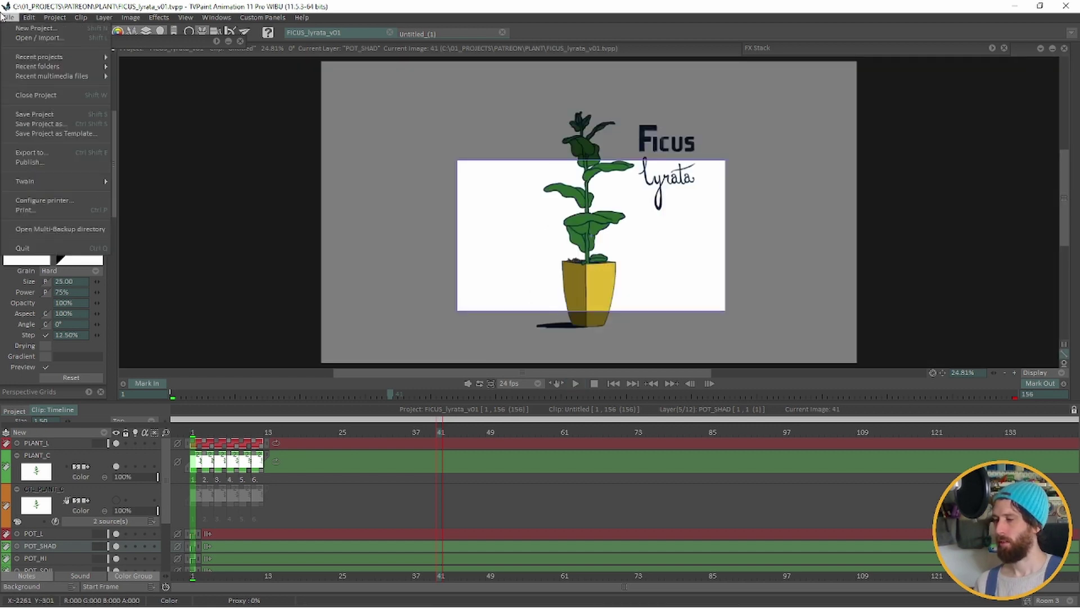
pyautogui.click(39, 152)
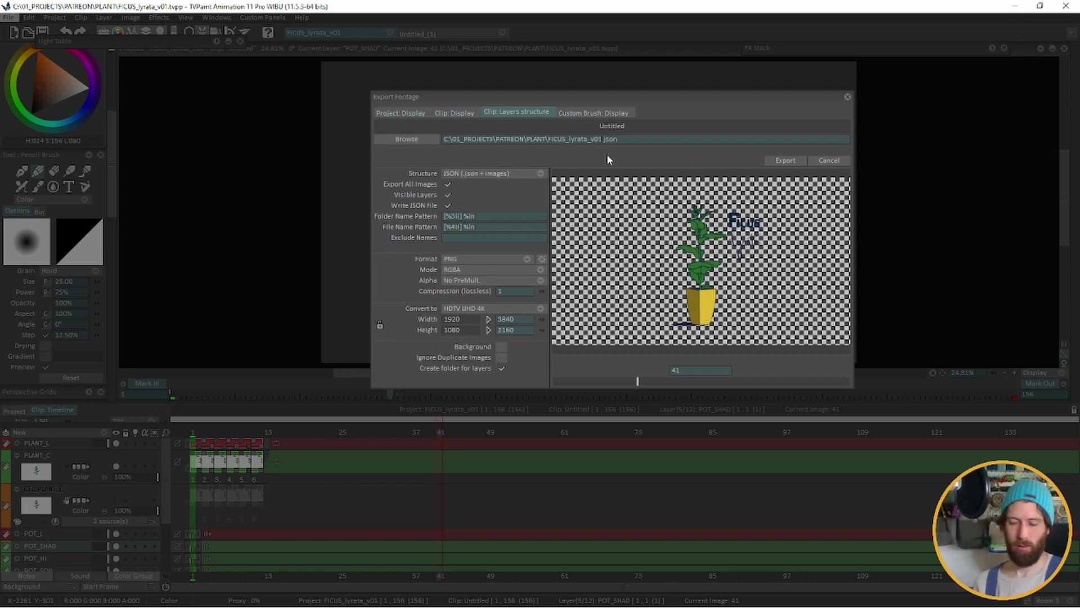
pyautogui.press('BackSpace')
pyautogui.write('2')
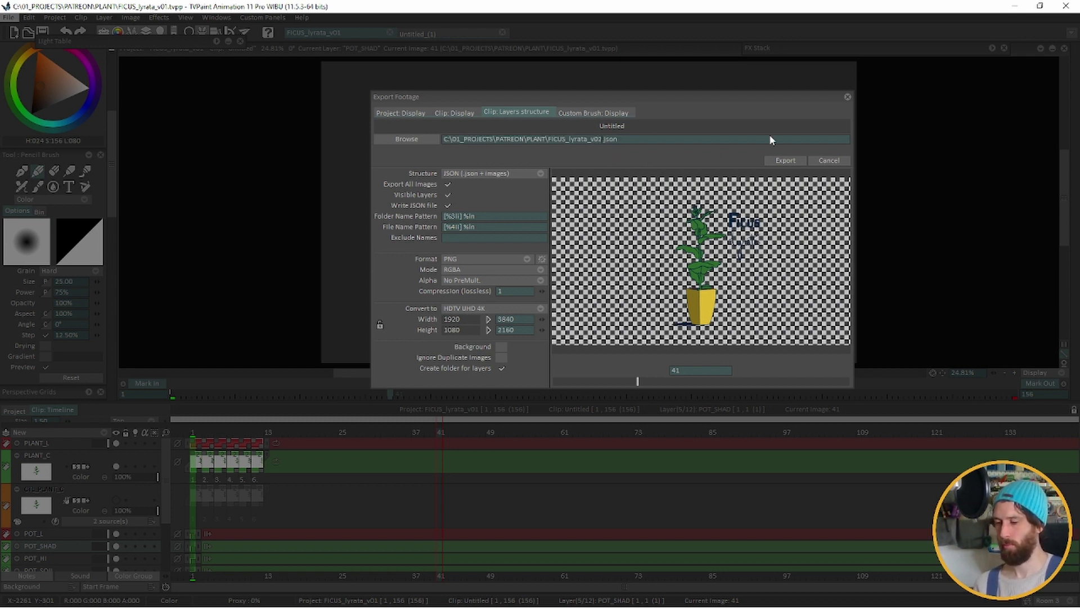
pyautogui.click(798, 160)
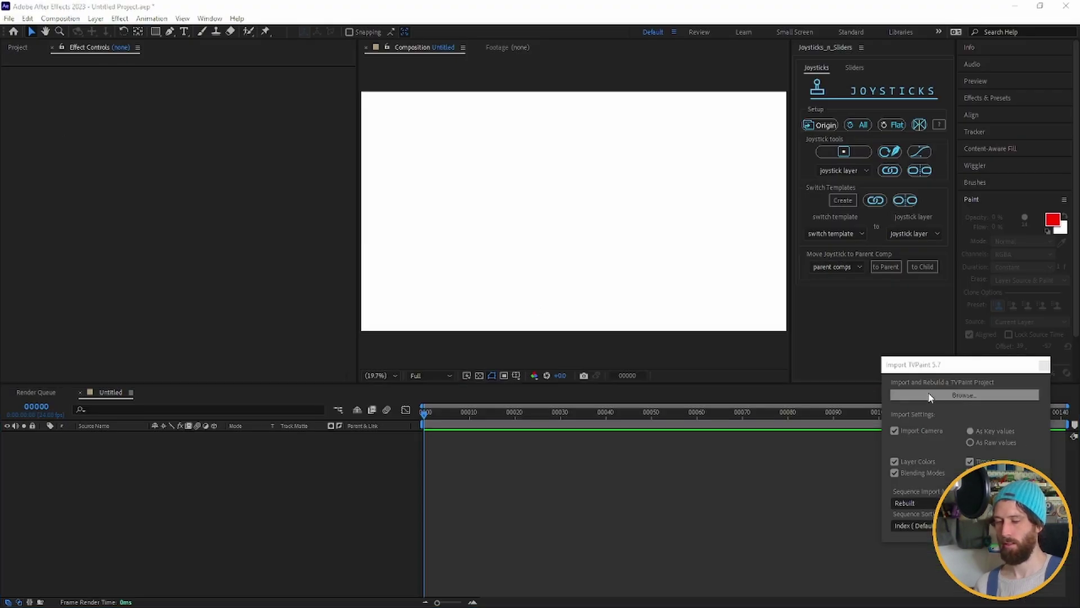
# In After Effects, import the TVPaint scene FICUS_lyrata_v02.json from the PLANT folder
pyautogui.click(929, 396)
pyautogui.click(75, 226)
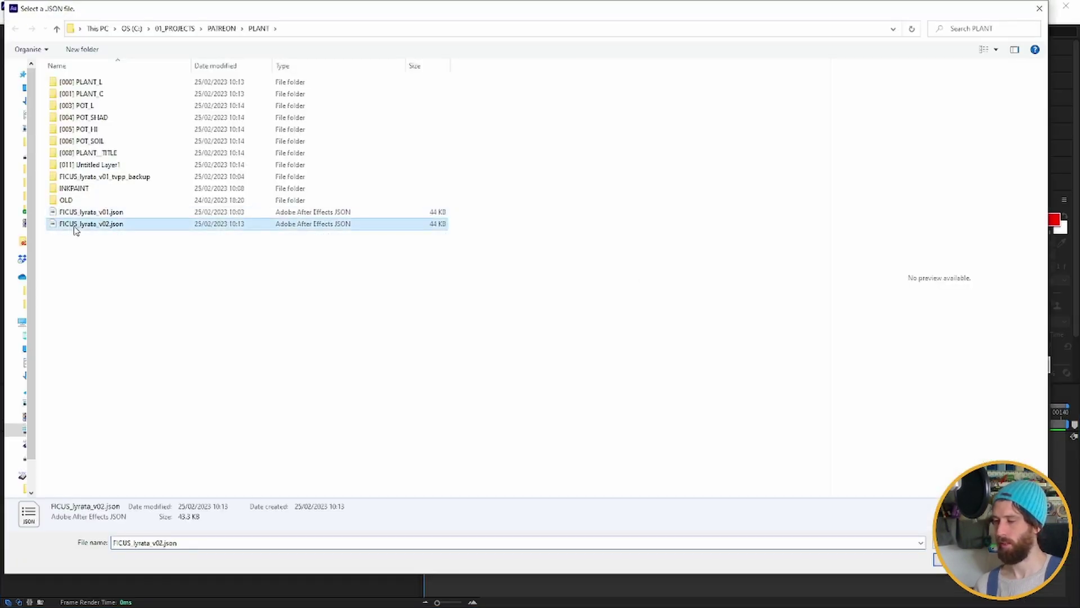
pyautogui.click(957, 559)
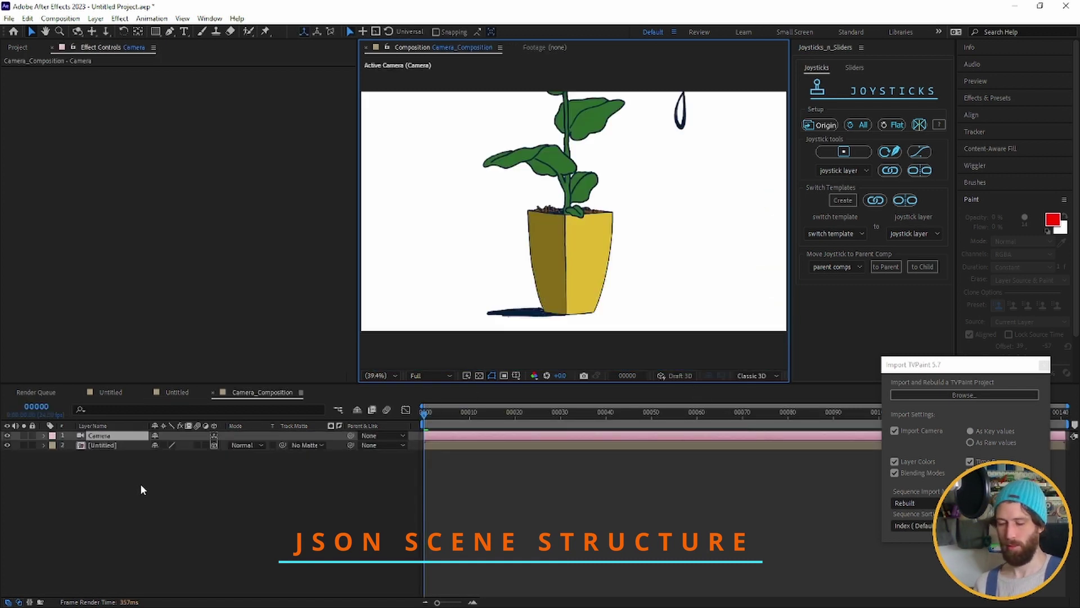
# Check the size, frame rate and duration of Camera_Composition in its composition settings, then clear the layer selection
pyautogui.hotkey('ctrl', 'k')
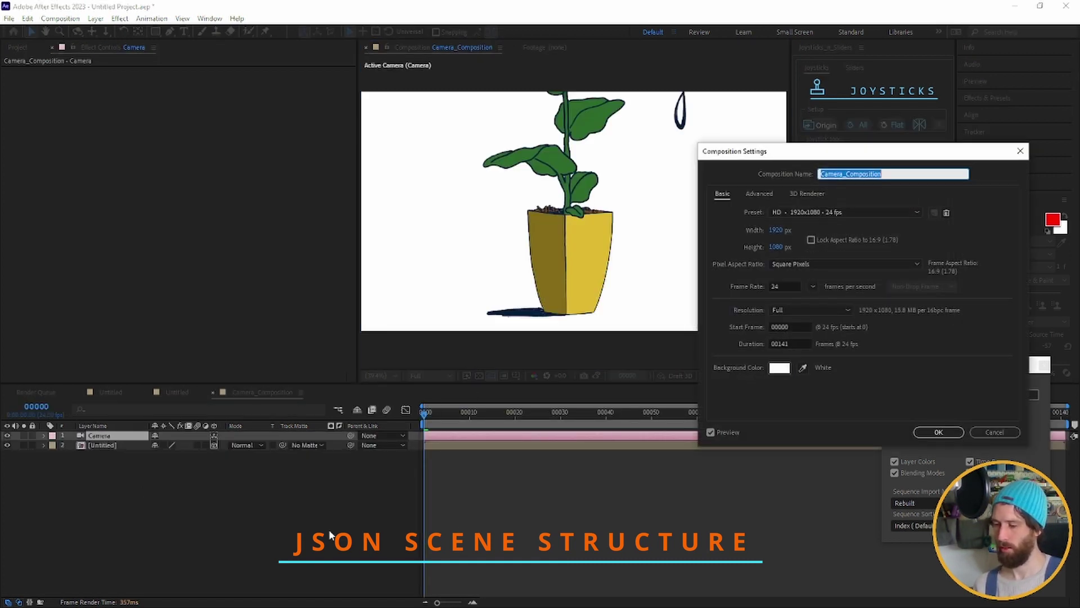
pyautogui.click(938, 431)
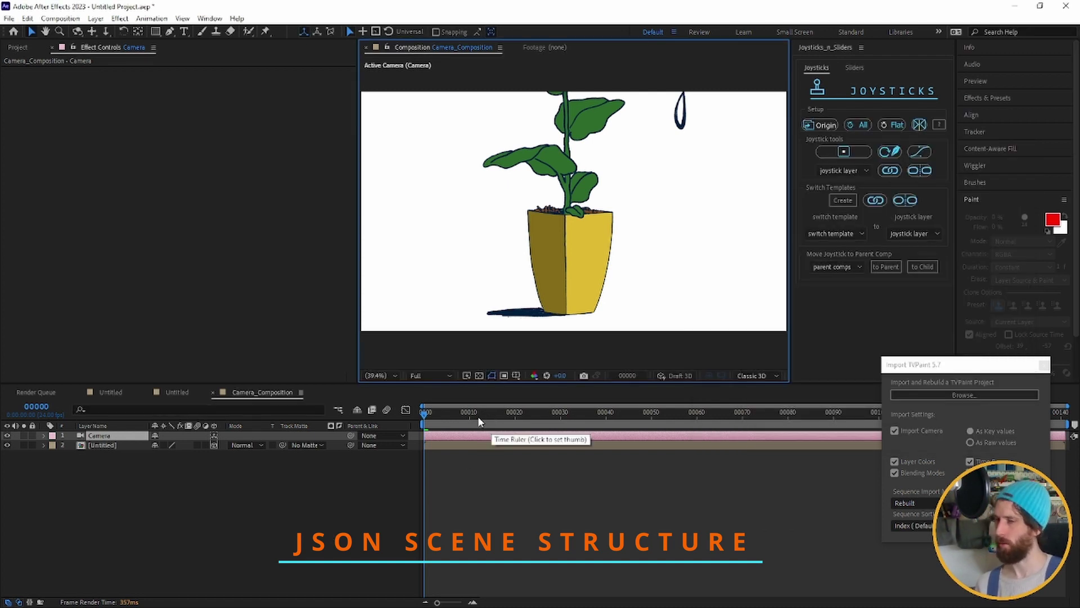
pyautogui.click(205, 470)
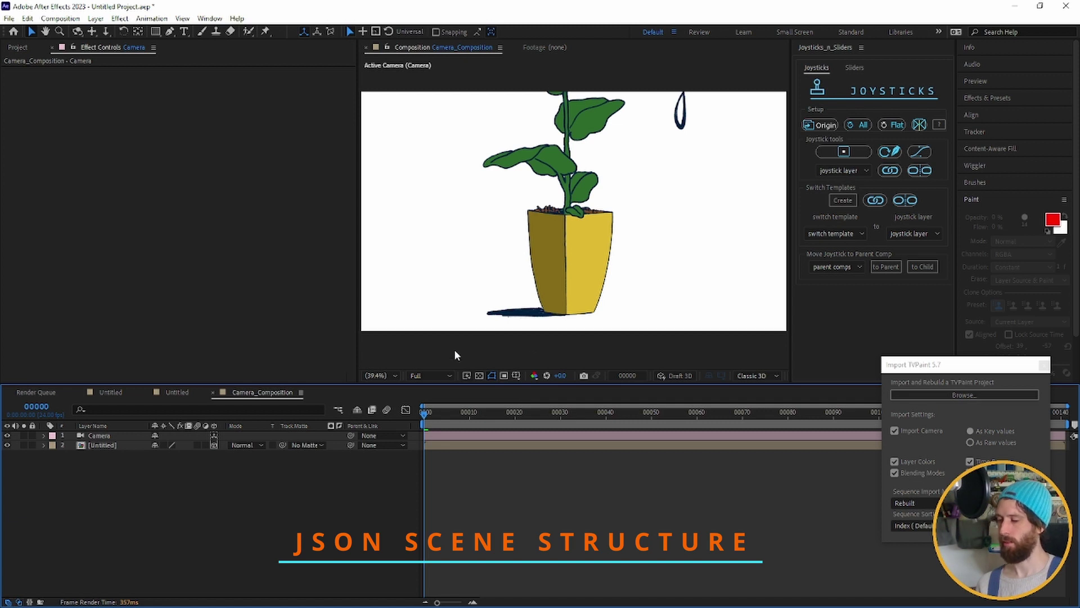
# Rename the Untitled precomp layer in Camera_Composition to FICUS_lyrata_stack
pyautogui.click(113, 445)
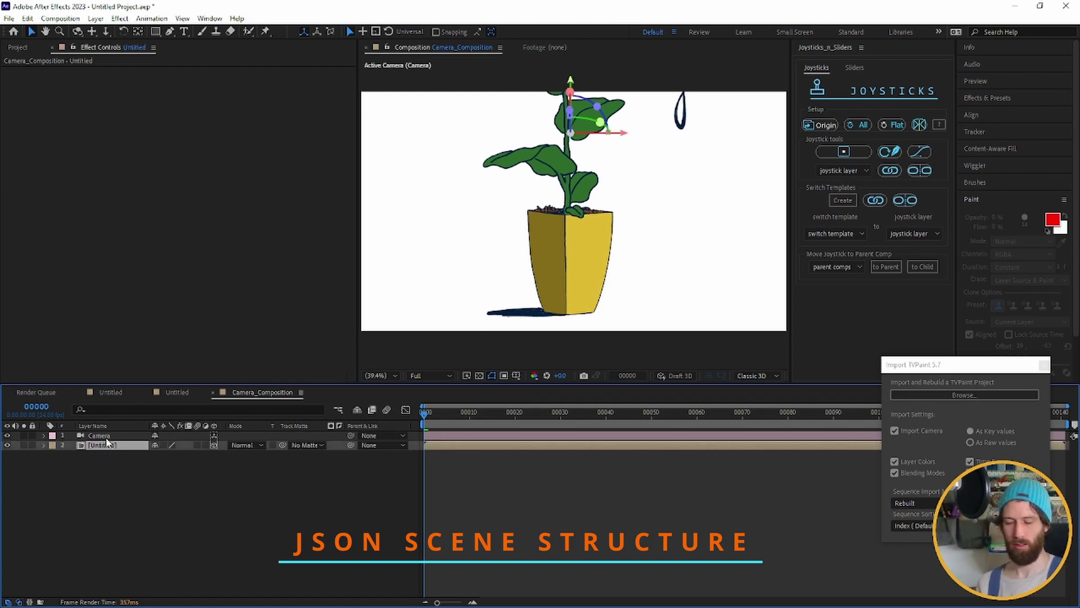
pyautogui.press('Return')
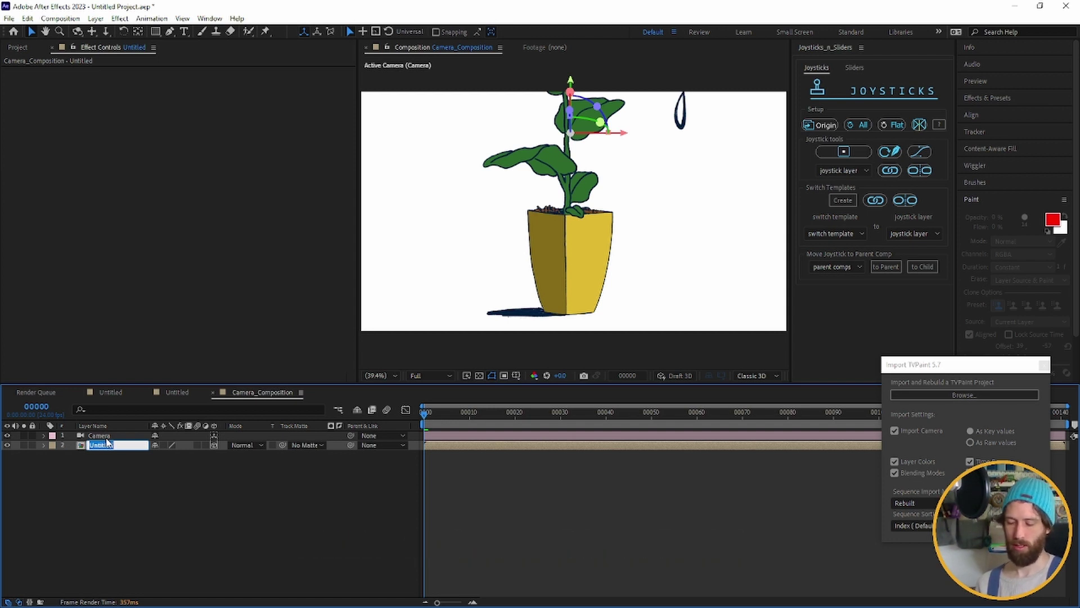
pyautogui.write('FICUS')
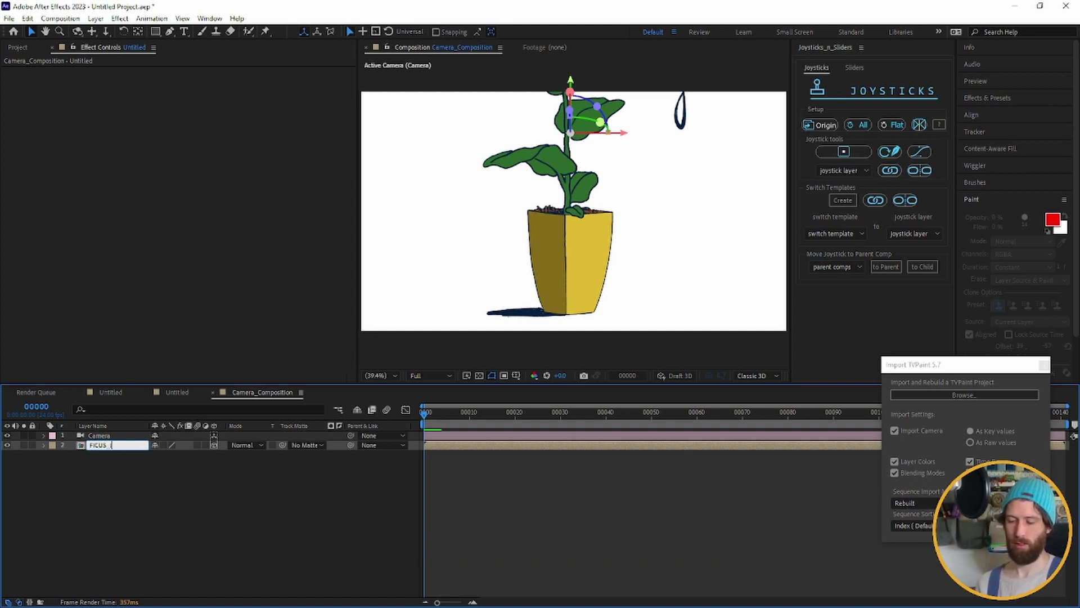
pyautogui.write('_lhra')
pyautogui.press('BackSpace')
pyautogui.press('BackSpace')
pyautogui.press('BackSpace')
pyautogui.write('y')
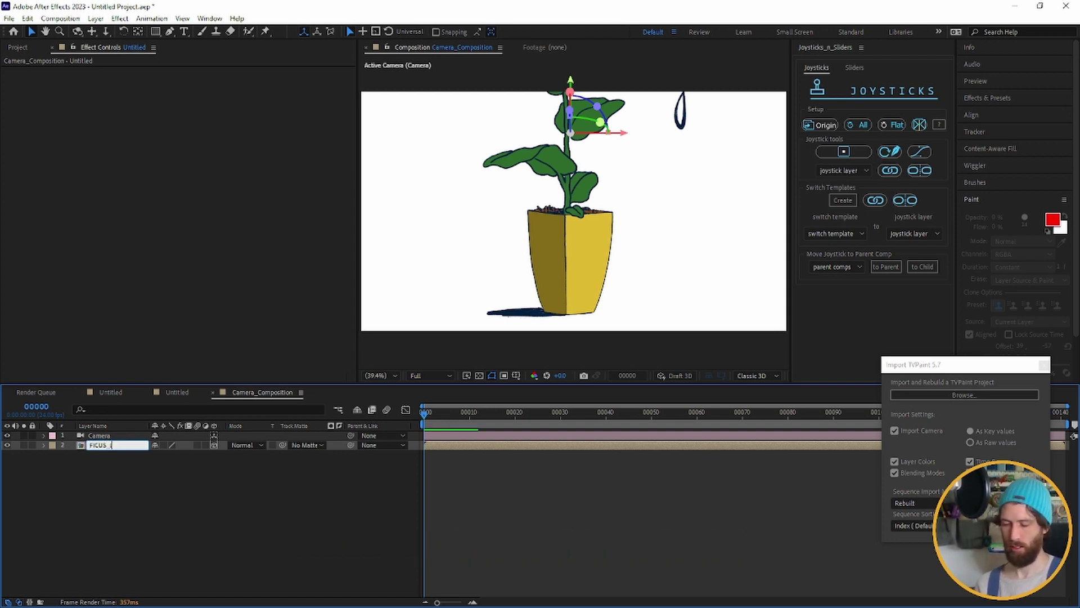
pyautogui.write('rata_st')
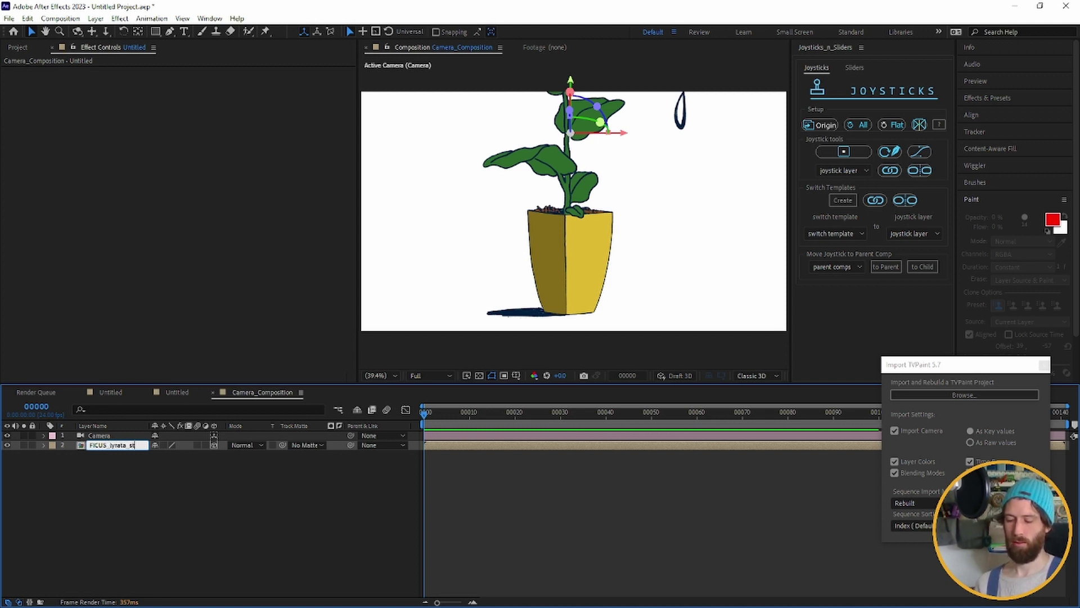
pyautogui.write('ack')
pyautogui.press('Return')
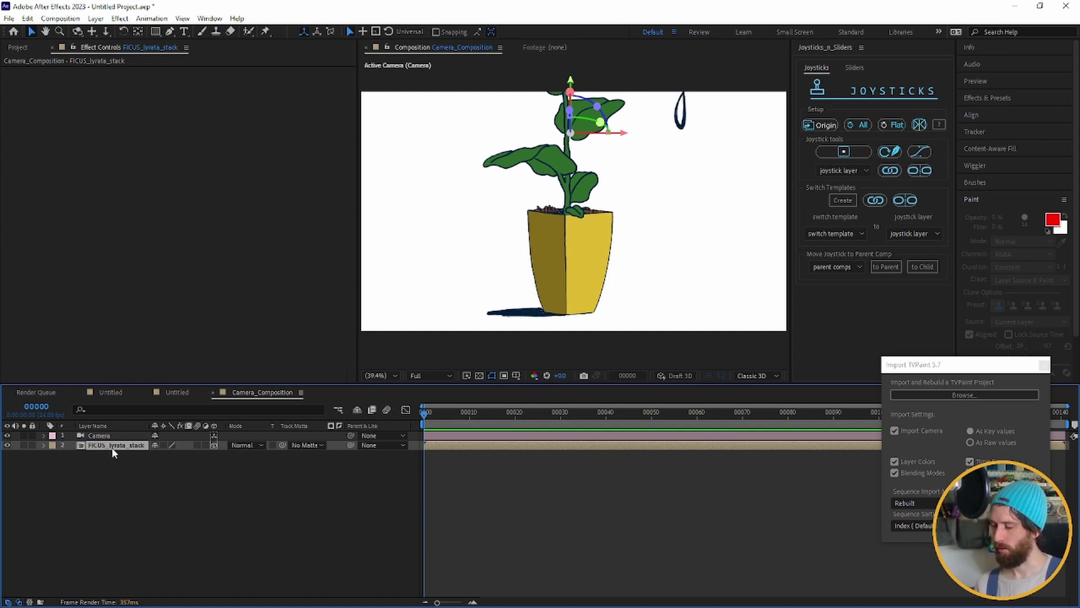
# Reveal the keyframed properties of the Camera layer in Camera_Composition
pyautogui.click(105, 436)
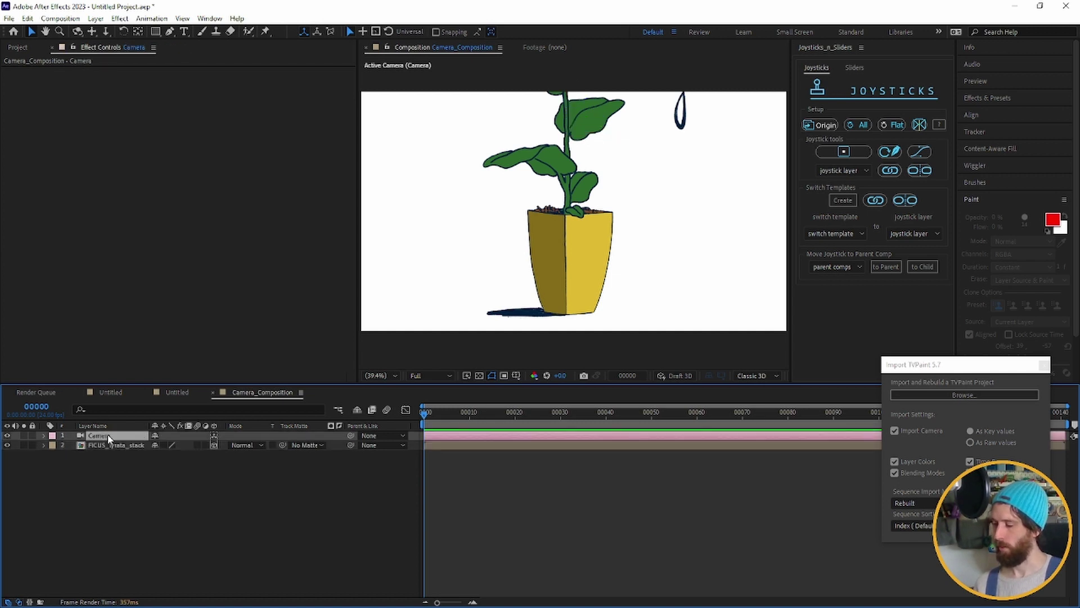
pyautogui.click(190, 446)
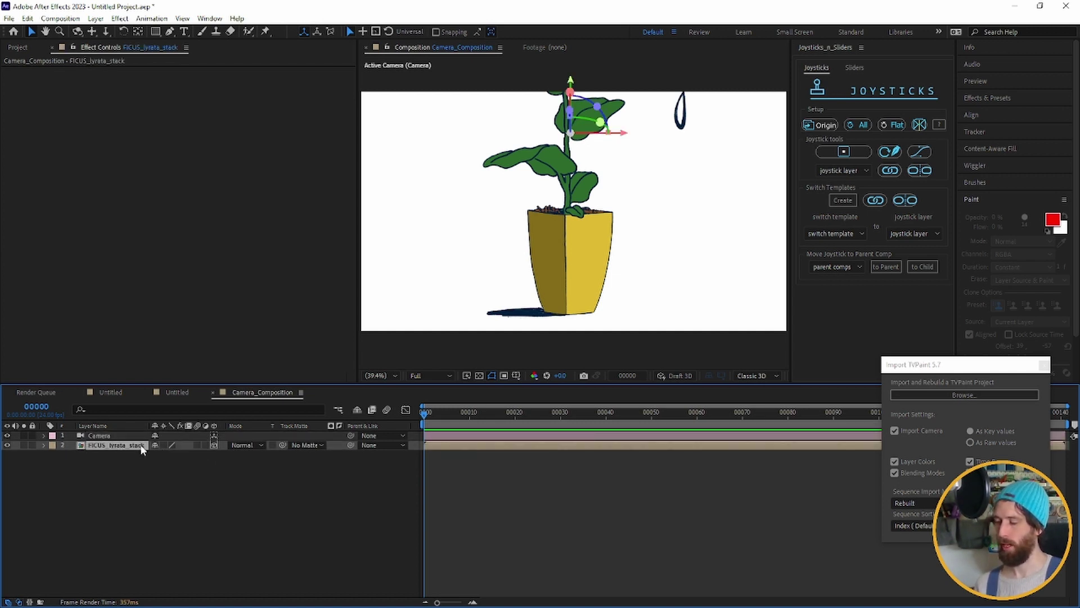
pyautogui.click(107, 436)
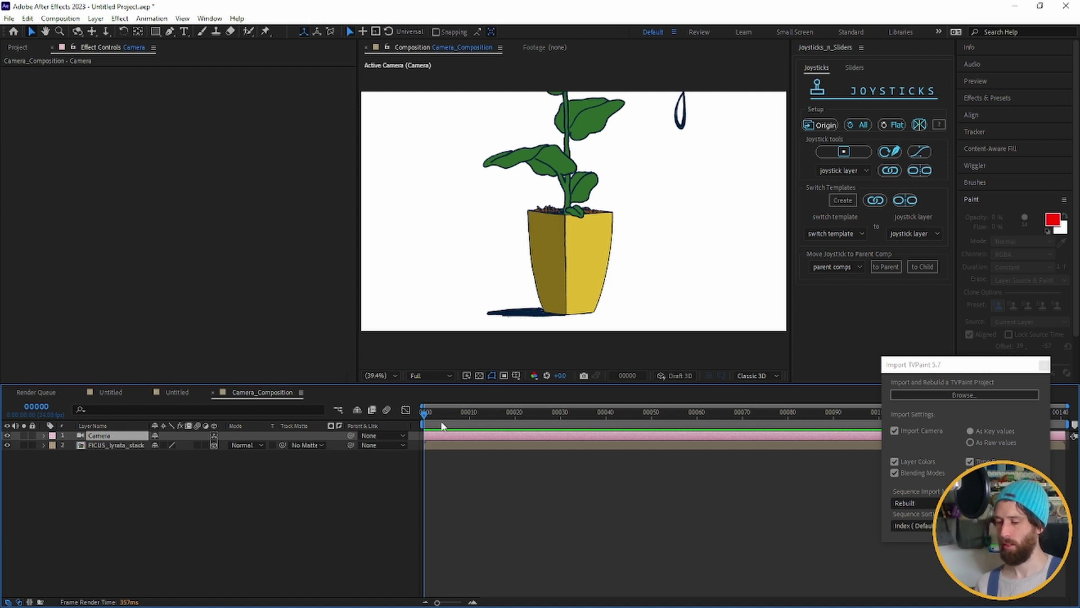
pyautogui.press('u')
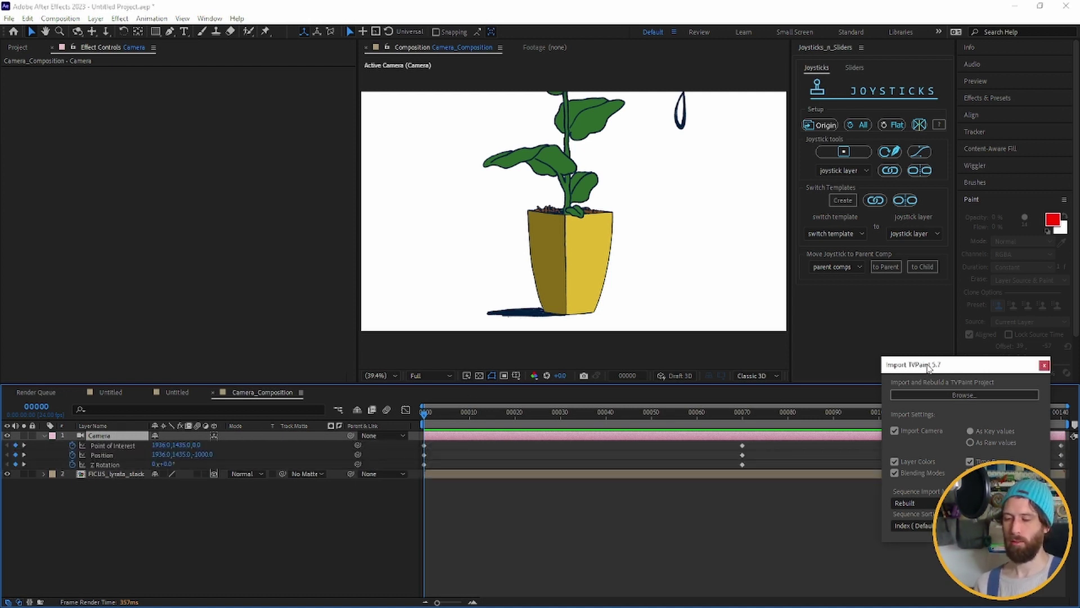
# Move the Import TVPaint script panel off the timeline and close it, returning to the Camera_Composition timeline
pyautogui.moveTo(929, 366); pyautogui.dragTo(905, 180)
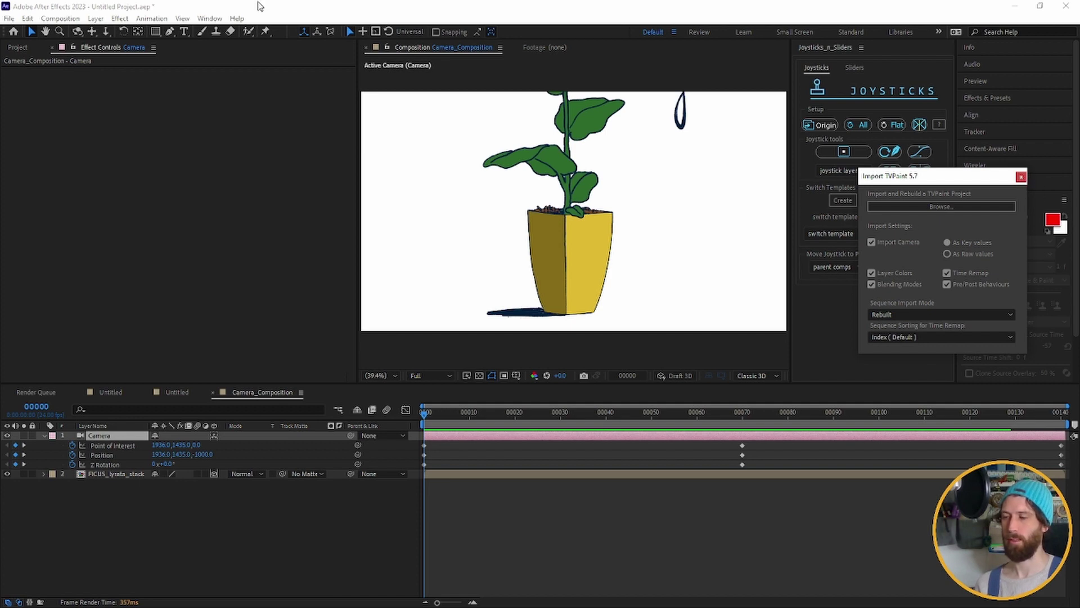
pyautogui.click(209, 18)
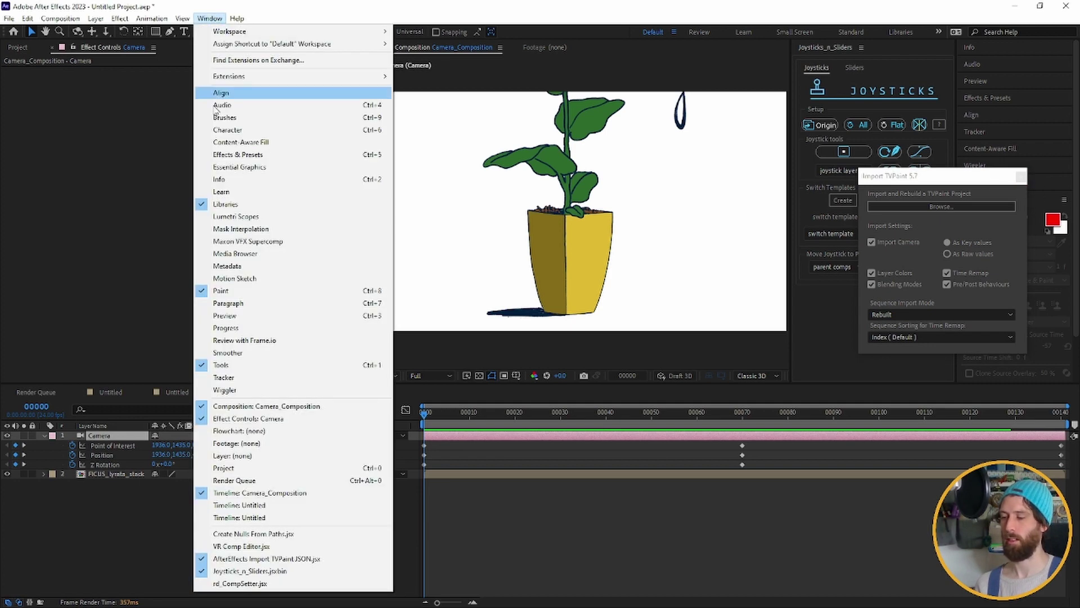
pyautogui.click(1020, 179)
pyautogui.click(1019, 178)
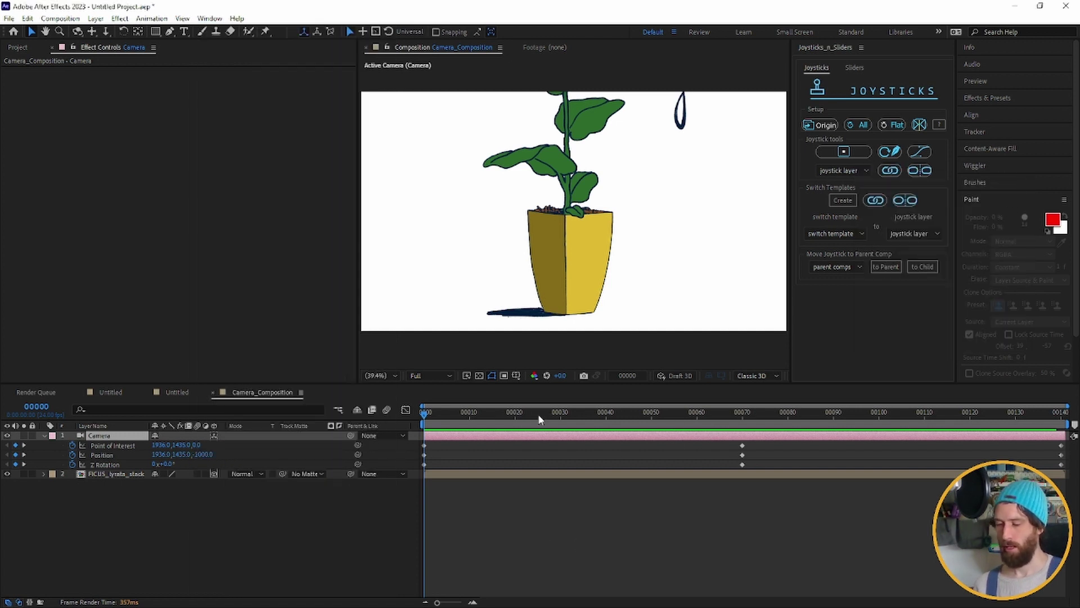
pyautogui.click(513, 426)
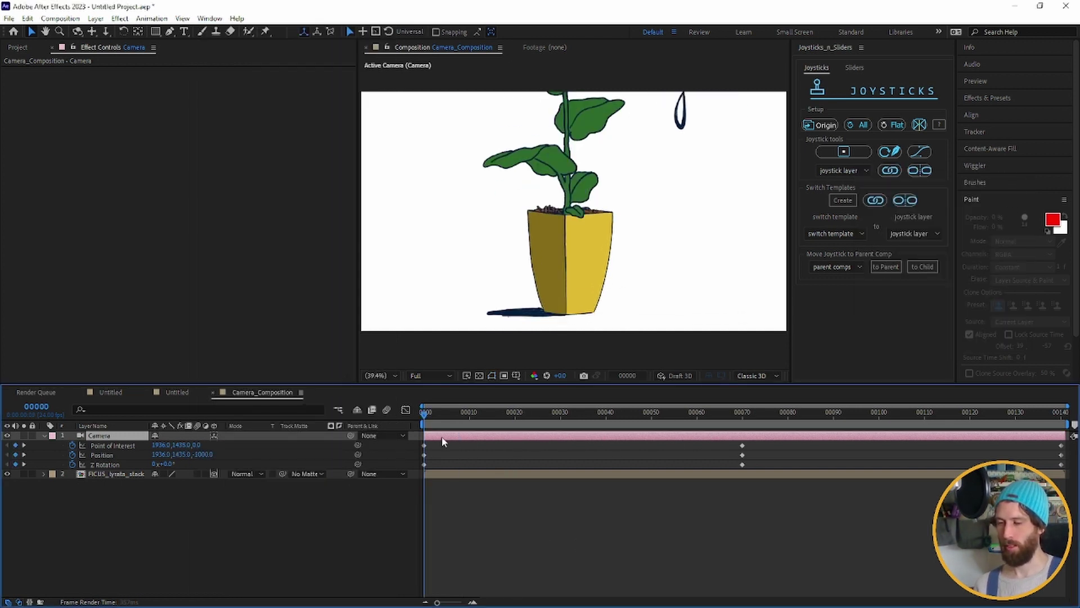
# Play back the camera move, then apply Easy Ease Out to the Camera layer's keyframes at frame 70
pyautogui.press('space')
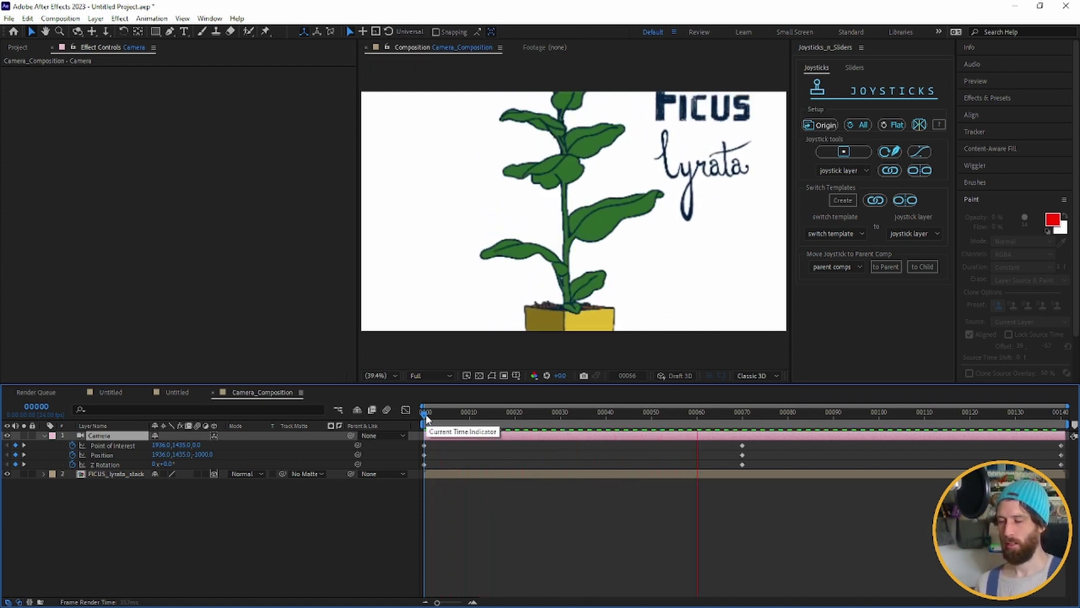
pyautogui.press('space')
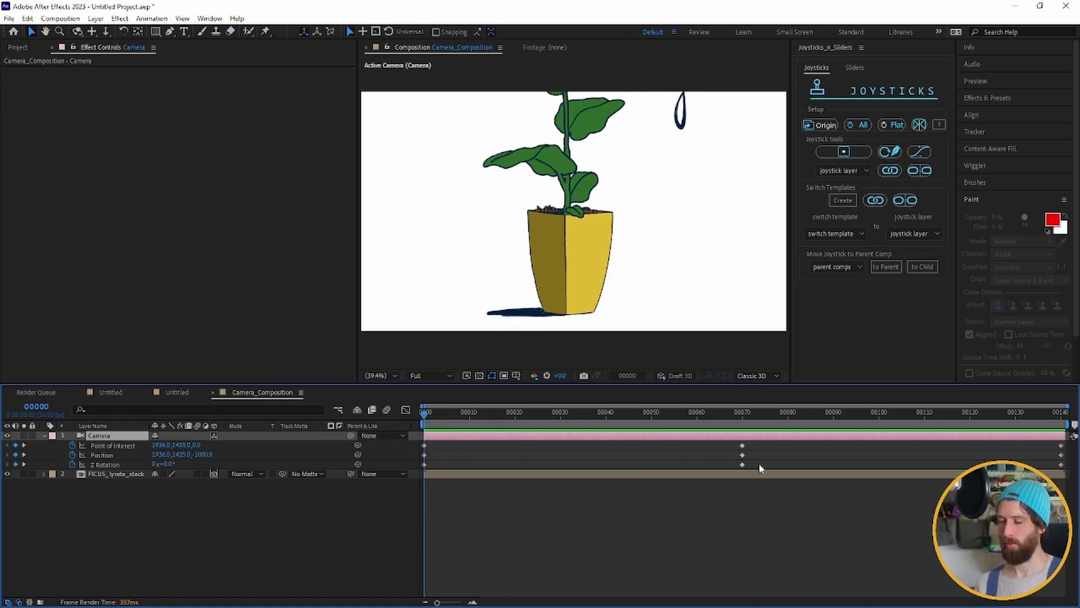
pyautogui.moveTo(761, 468); pyautogui.dragTo(735, 443)
pyautogui.rightClick(743, 463)
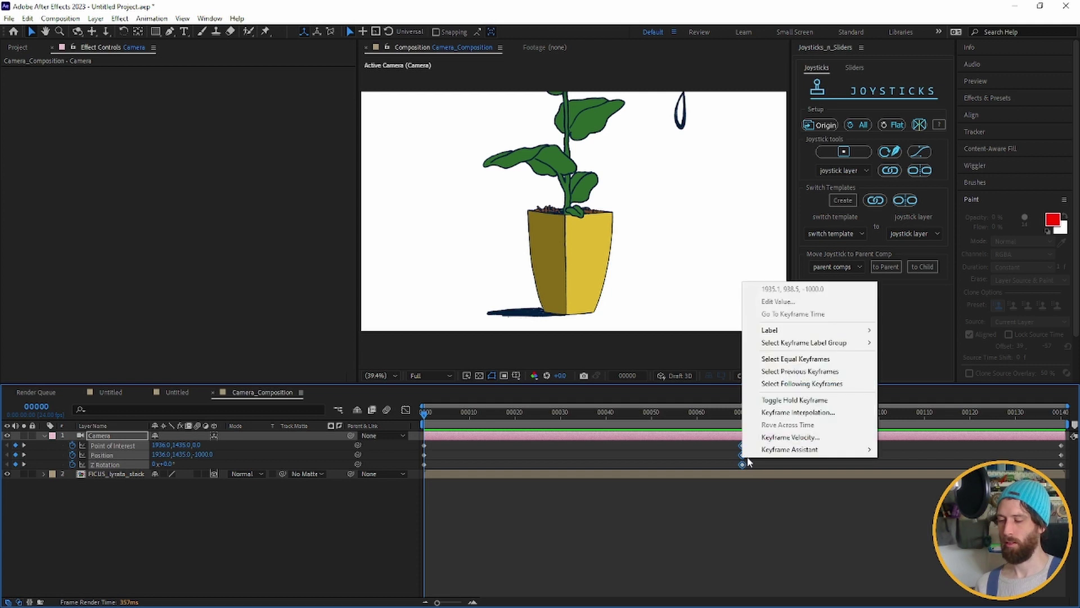
pyautogui.moveTo(760, 450)
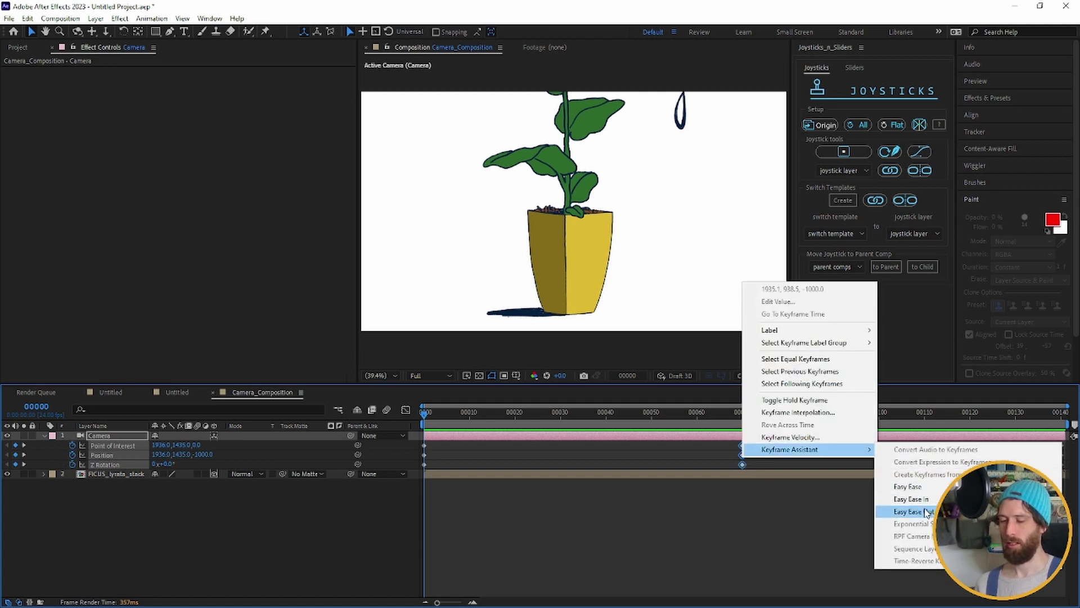
pyautogui.click(912, 512)
# Go to frame 140, select the Camera layer's final keyframes and open their keyframe options
pyautogui.click(1061, 415)
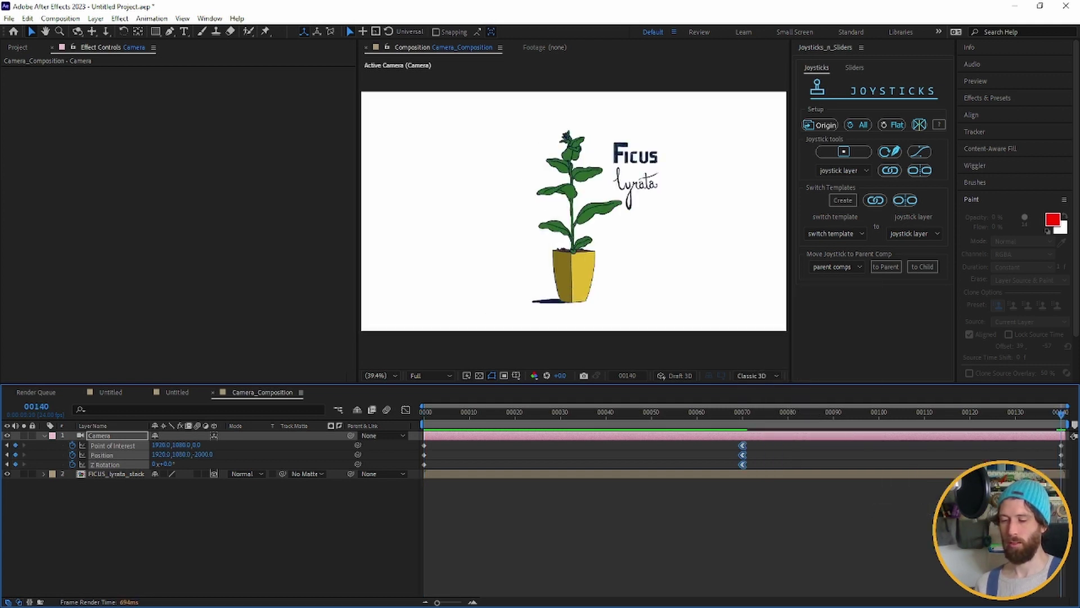
pyautogui.moveTo(1058, 442); pyautogui.dragTo(1066, 467)
pyautogui.rightClick(1061, 465)
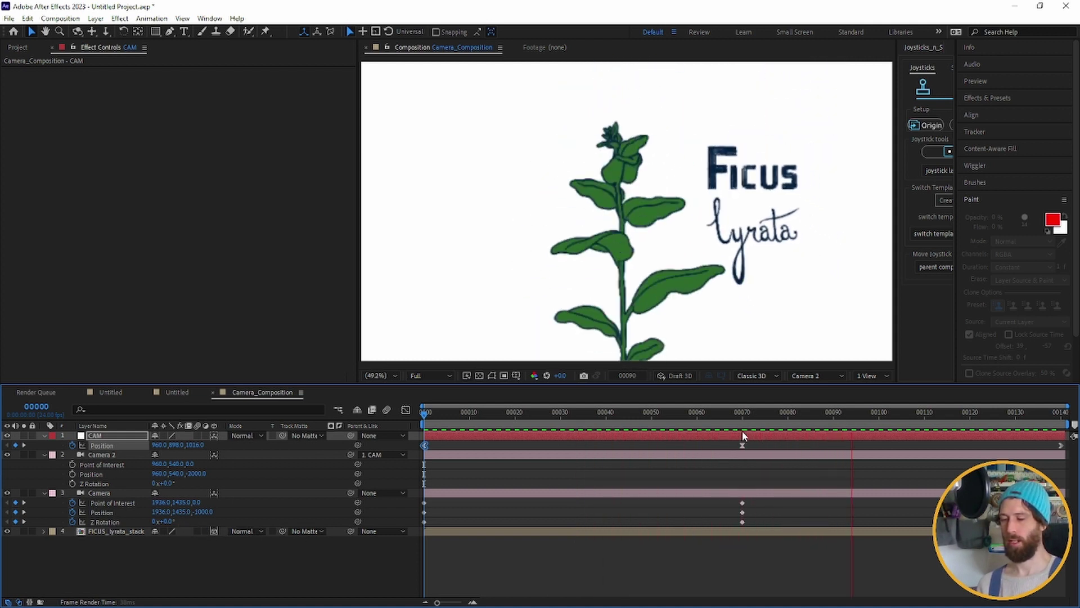
# Go to frame 70, scrub the CAM-driven camera move back to frame 0, and play it through
pyautogui.click(744, 415)
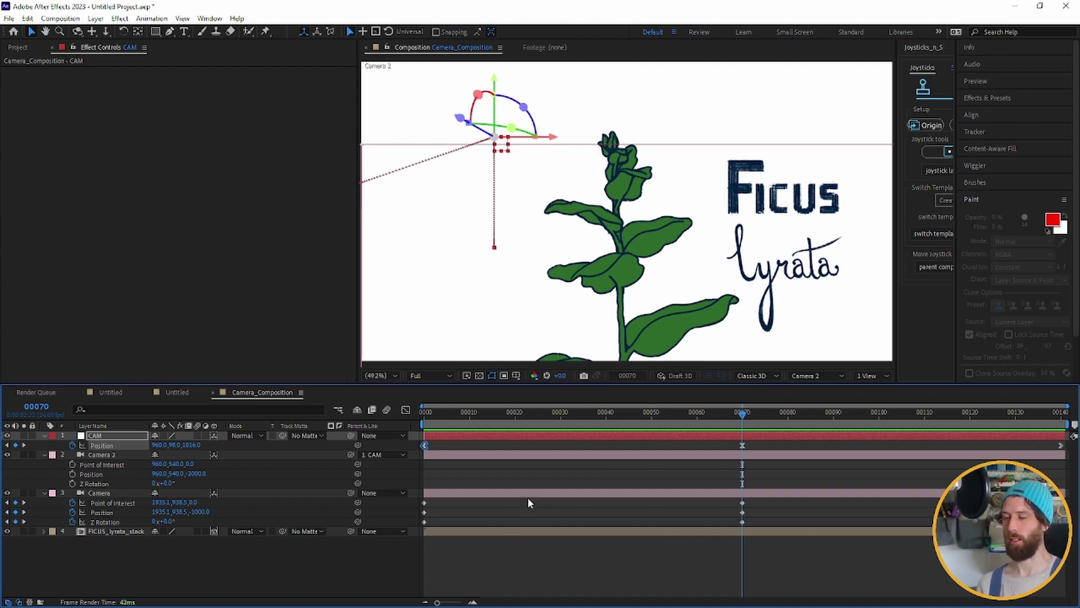
pyautogui.moveTo(517, 423); pyautogui.dragTo(355, 429)
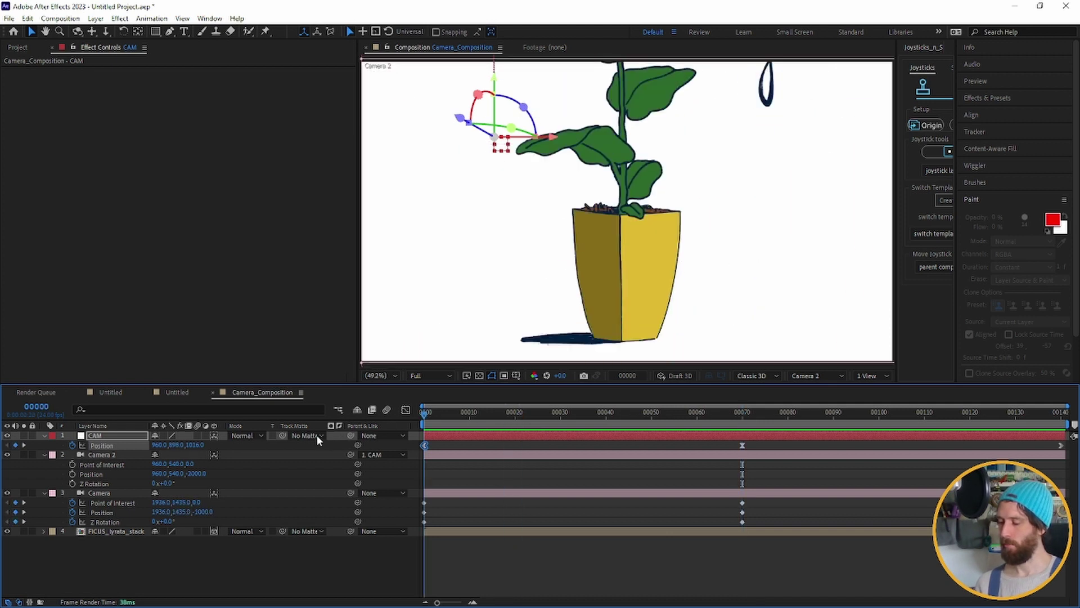
pyautogui.press('space')
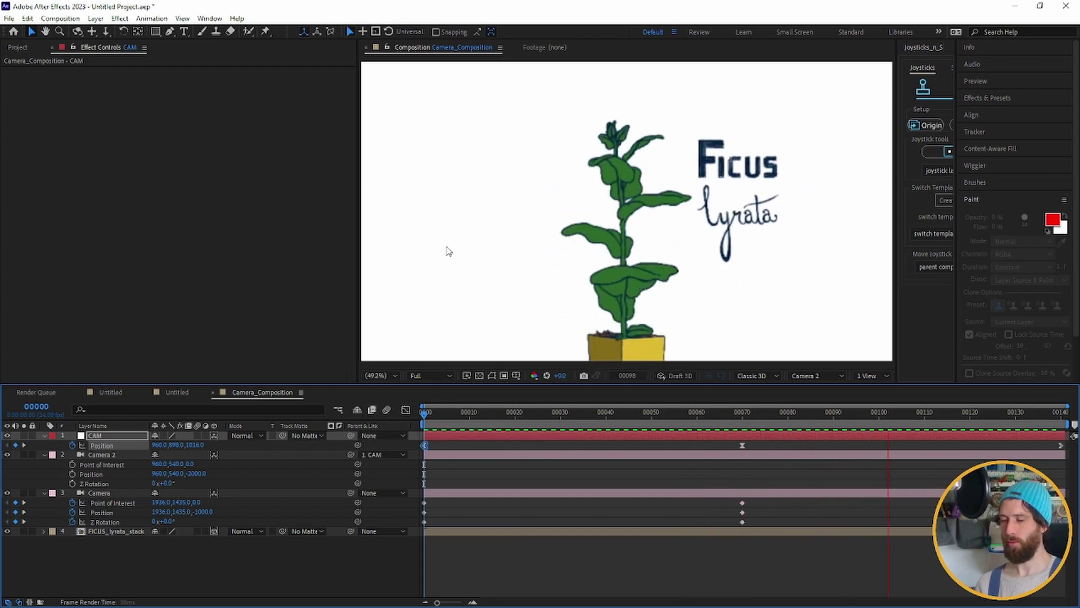
# Import FICUS_lyrata_v02.json with the AfterEffects Import TVPaint JSON script, including the camera as raw values, and move the script panel off the viewer
pyautogui.click(99, 493)
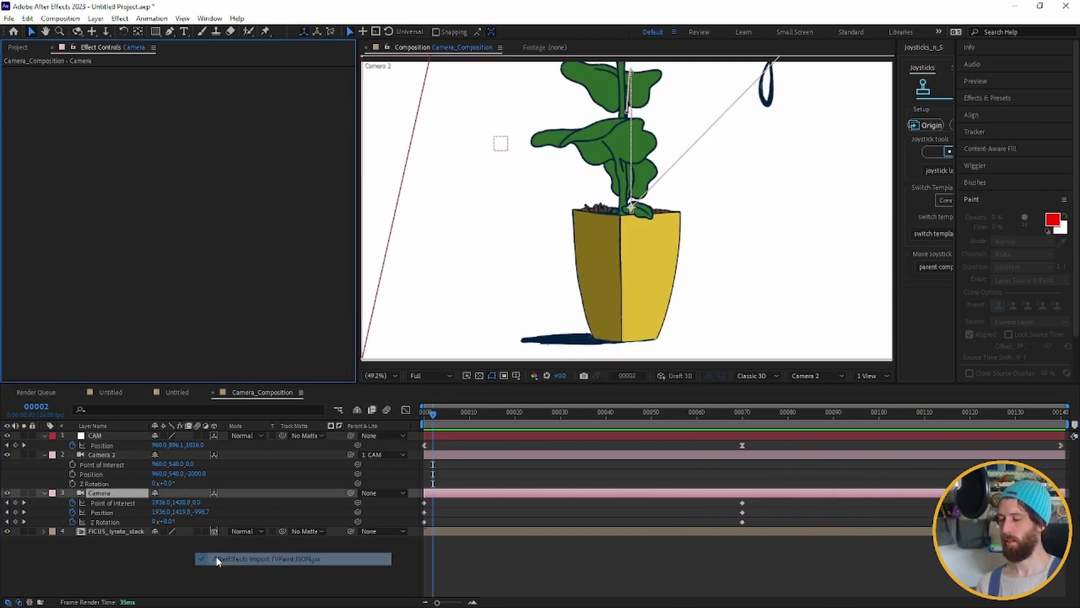
pyautogui.click(210, 18)
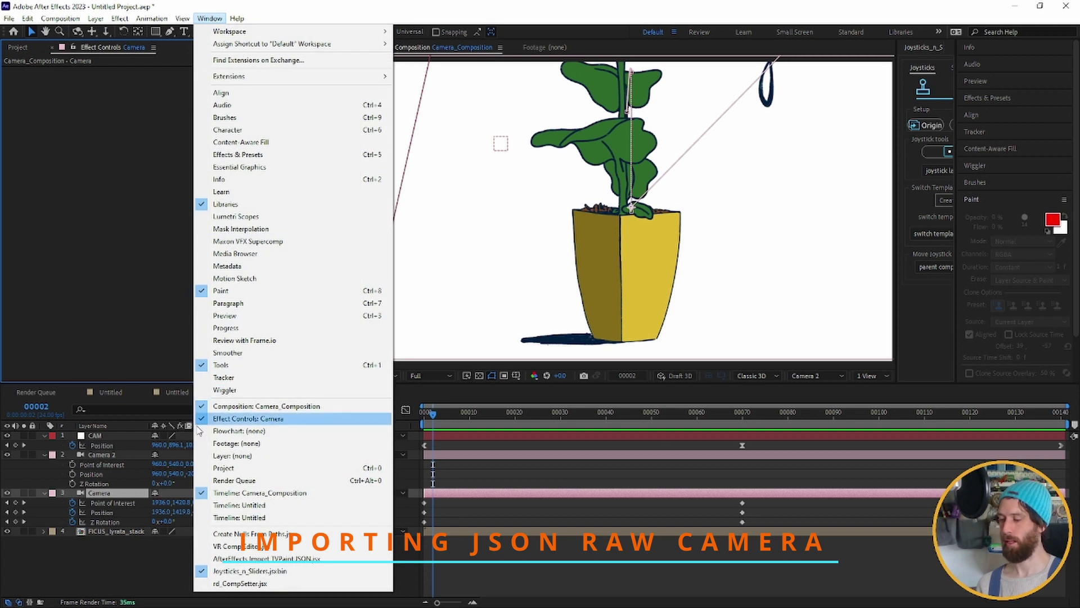
pyautogui.click(242, 560)
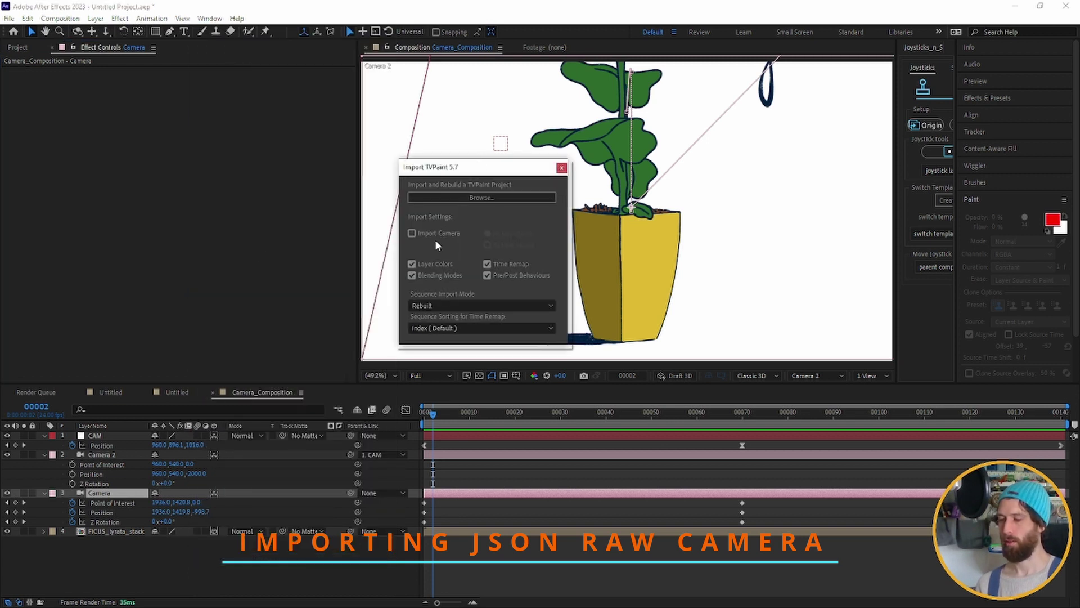
pyautogui.click(484, 197)
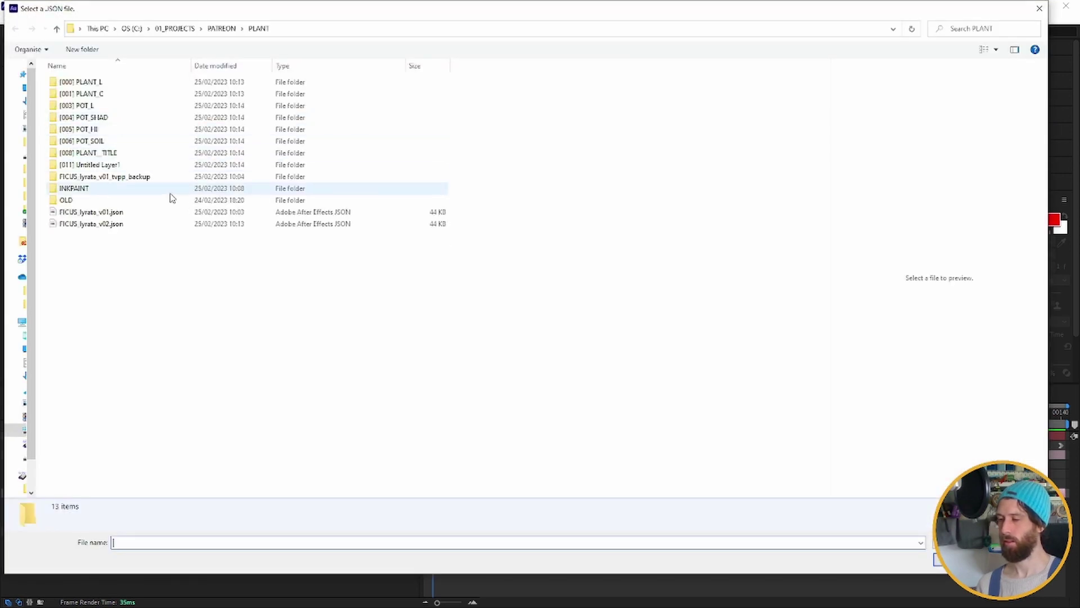
pyautogui.click(149, 226)
pyautogui.doubleClick(149, 223)
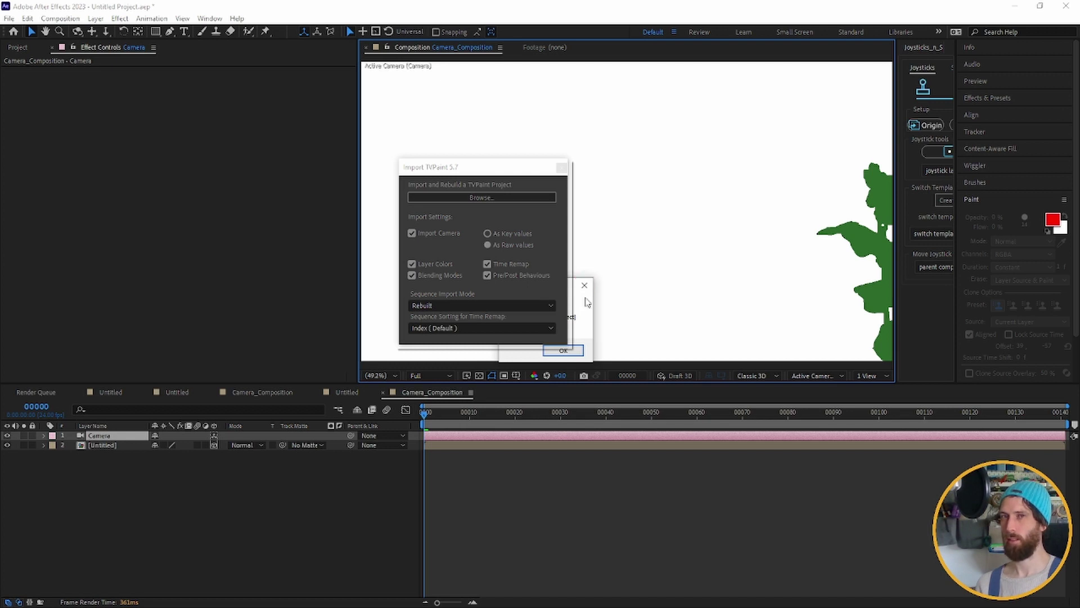
pyautogui.moveTo(518, 172); pyautogui.dragTo(976, 44)
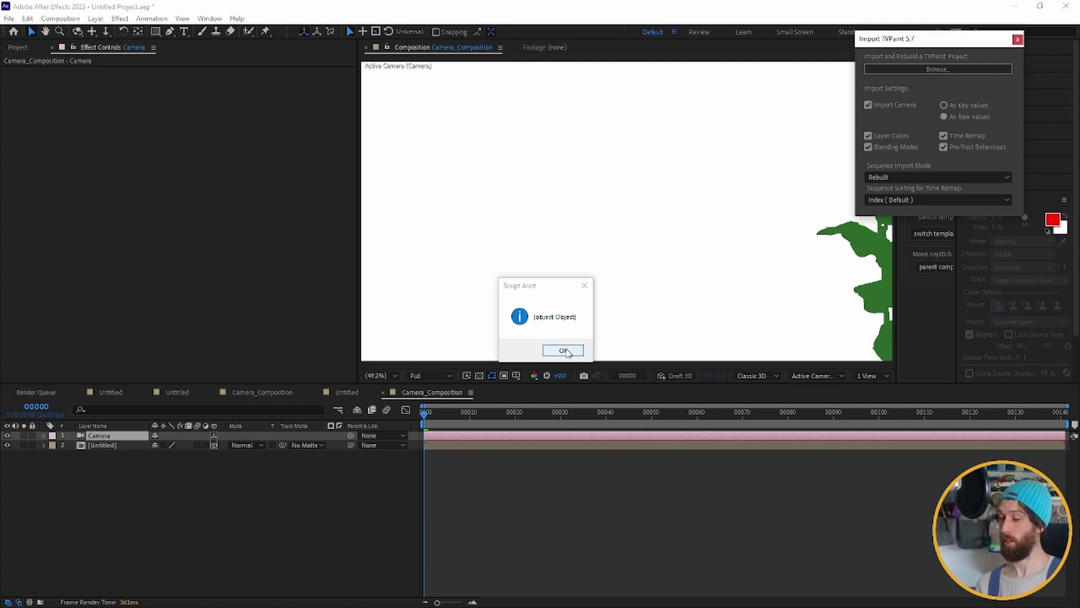
pyautogui.click(564, 351)
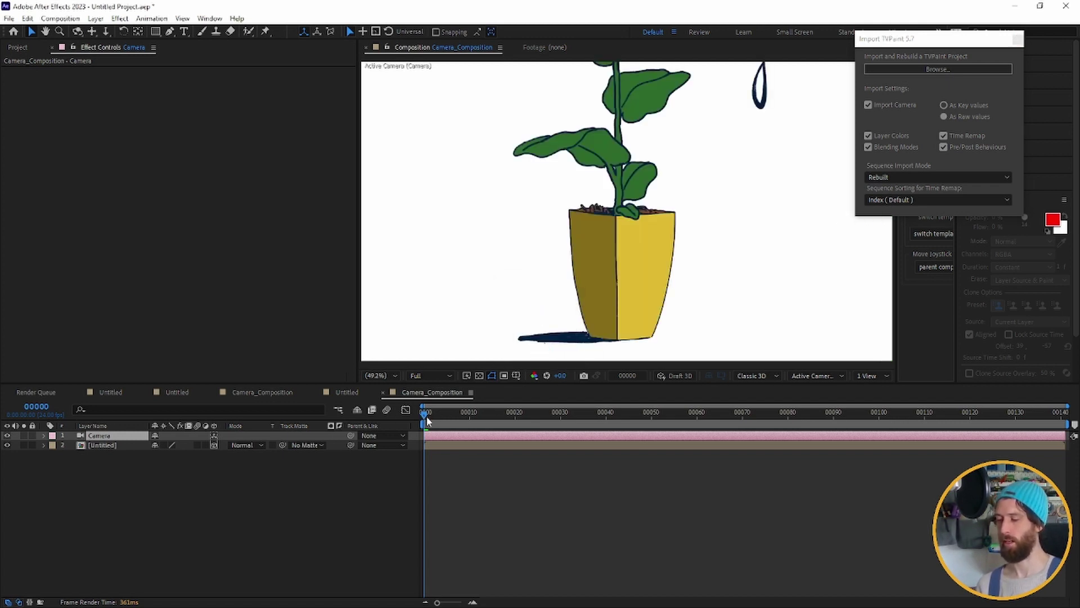
# Play back the newly imported Camera_Composition from frame 0
pyautogui.click(144, 475)
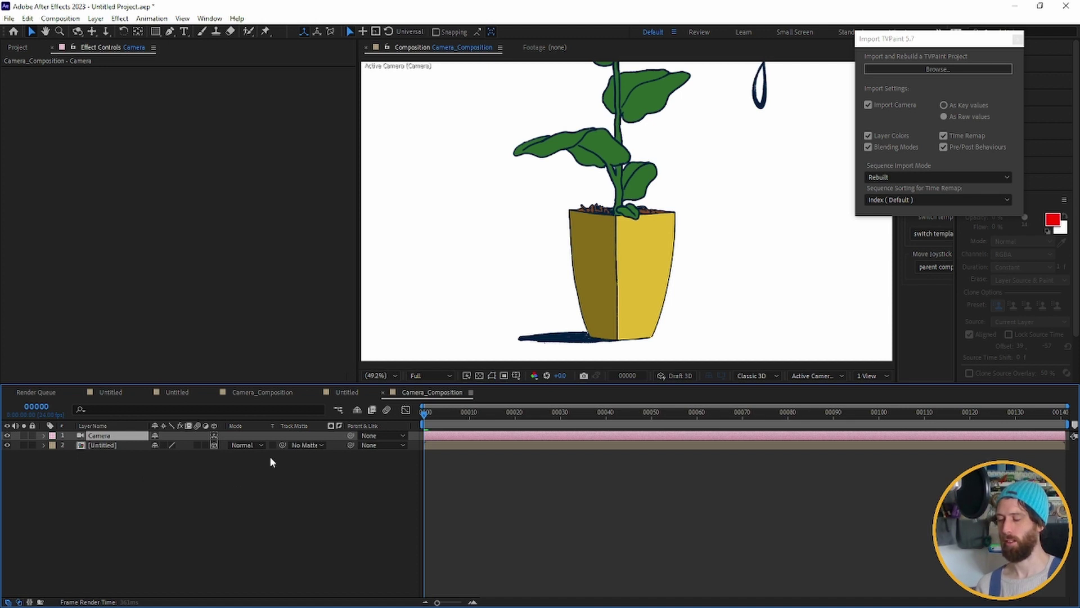
pyautogui.press('space')
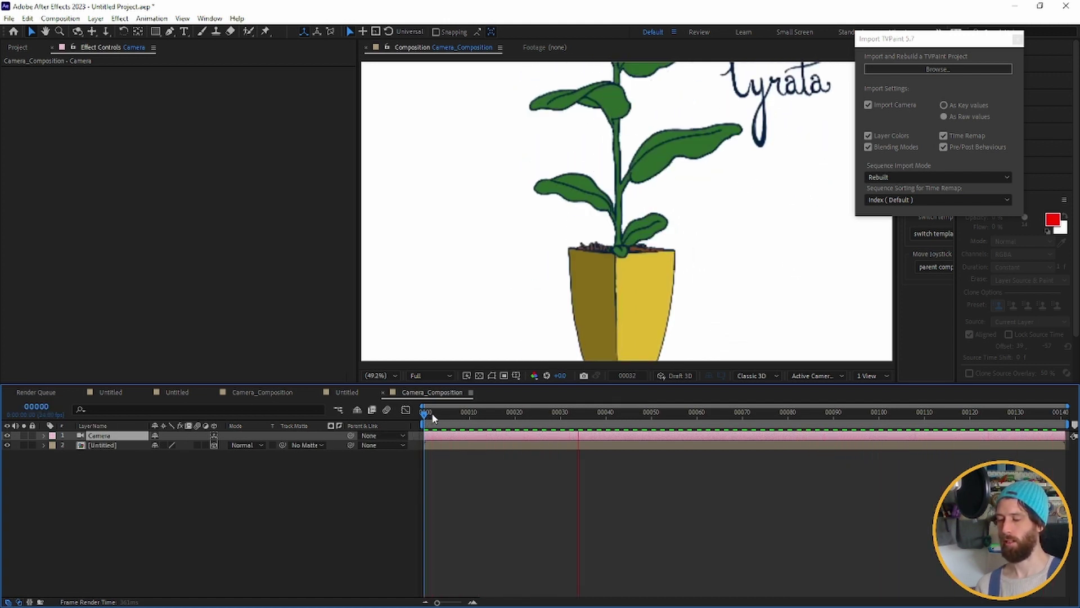
pyautogui.press('space')
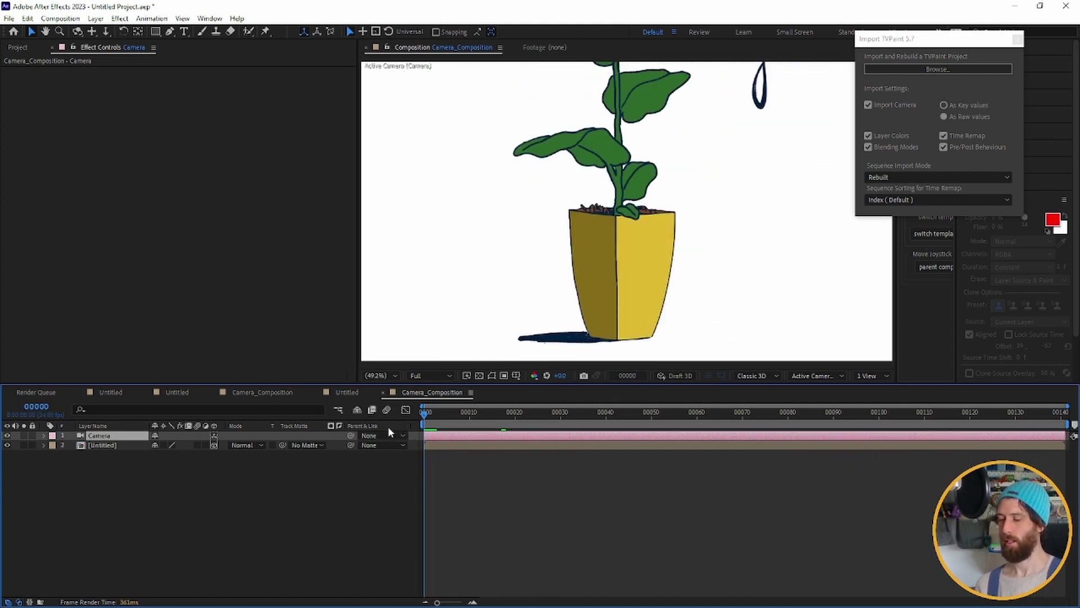
# Expand the Camera layer's properties, then scrub and play the timeline to examine its raw camera keyframes
pyautogui.click(44, 435)
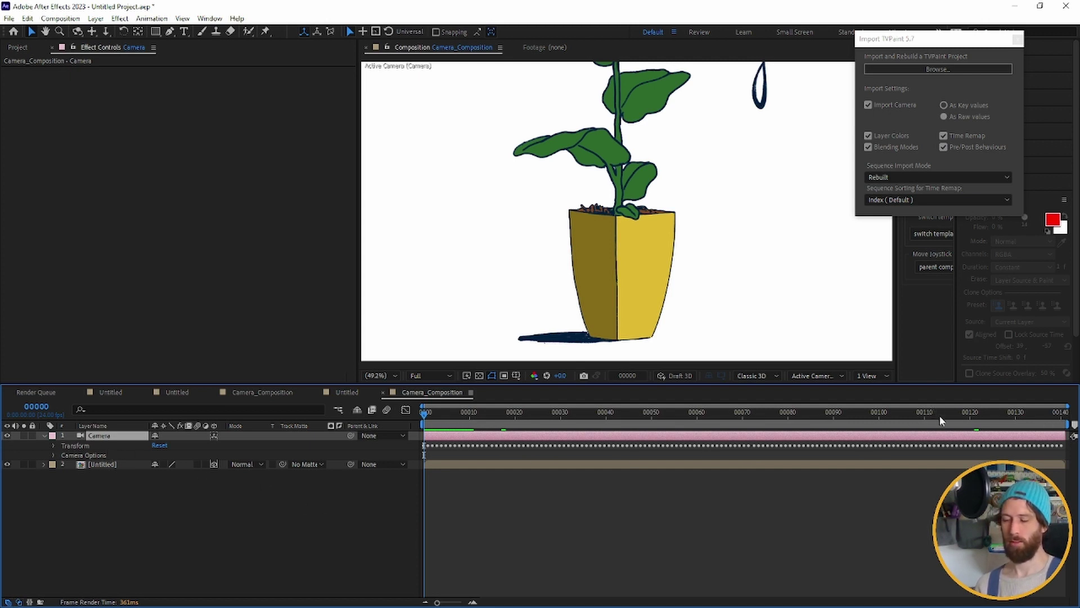
pyautogui.click(1016, 412)
pyautogui.moveTo(1036, 416); pyautogui.dragTo(386, 456)
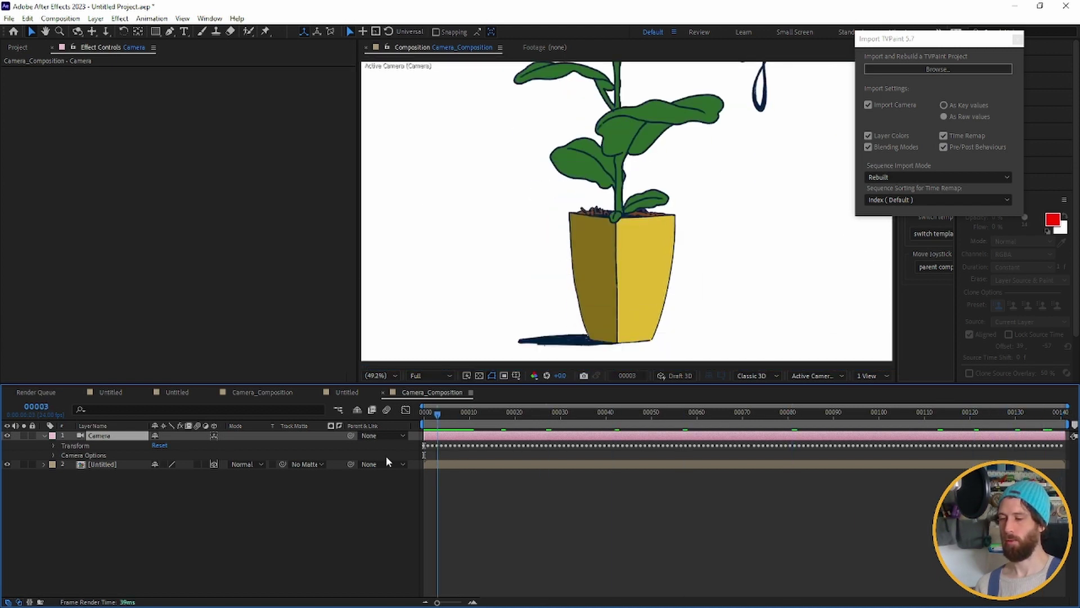
pyautogui.press('space')
pyautogui.press('space')
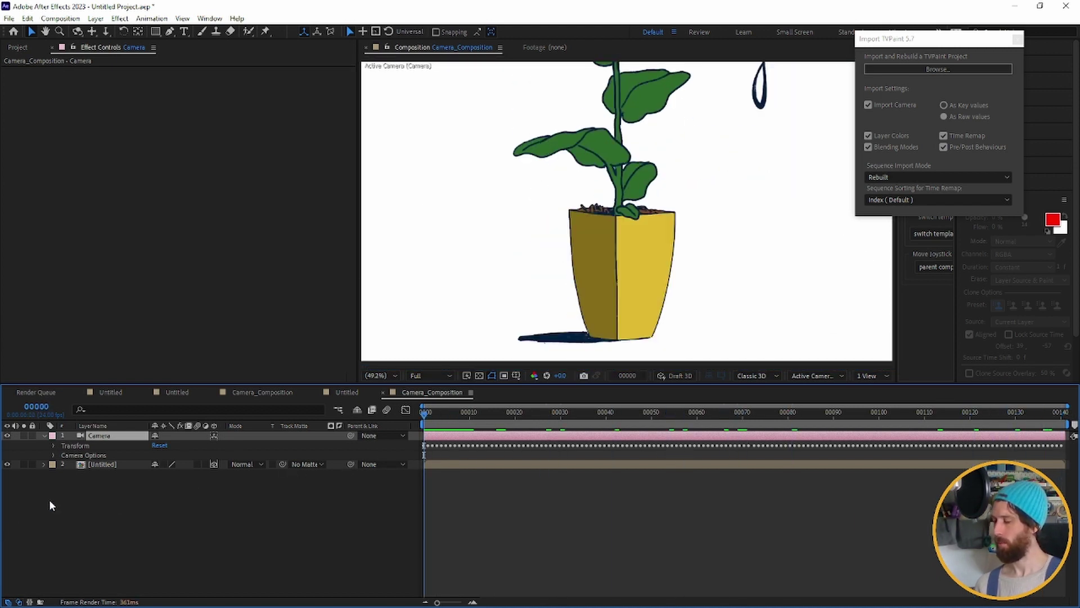
# Rename the newly imported Camera_Composition as FICUS_lyrata_TVP CAM in its composition settings
pyautogui.click(120, 467)
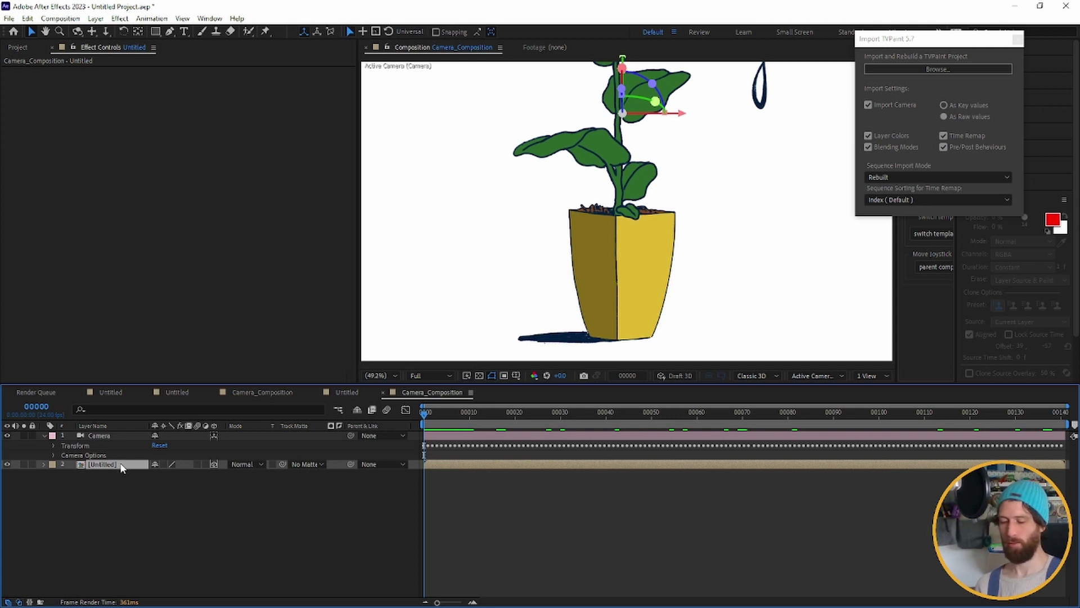
pyautogui.hotkey('ctrl', 'k')
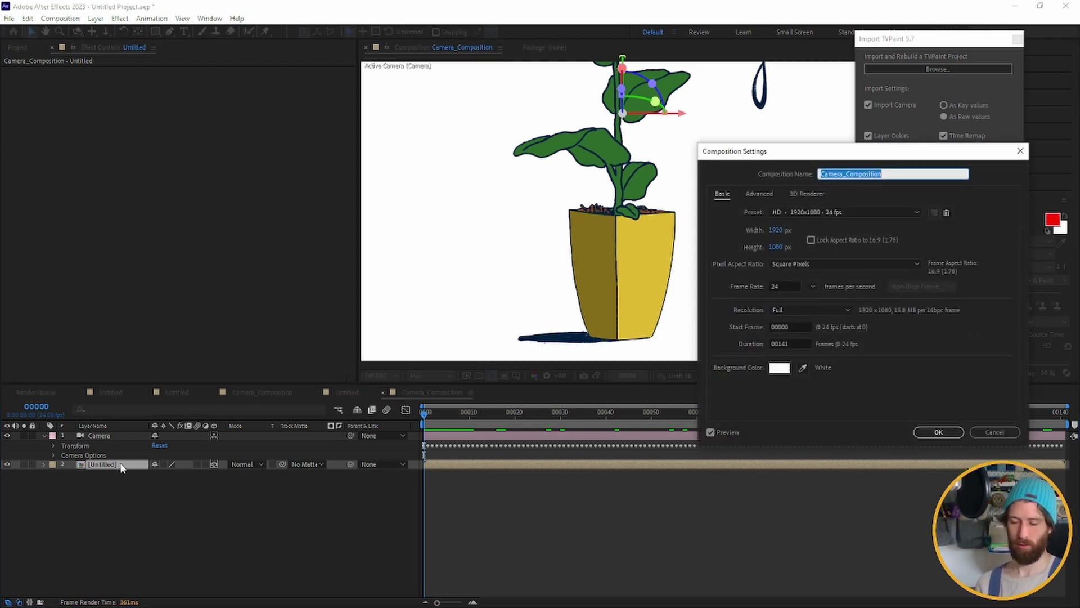
pyautogui.write('FICU')
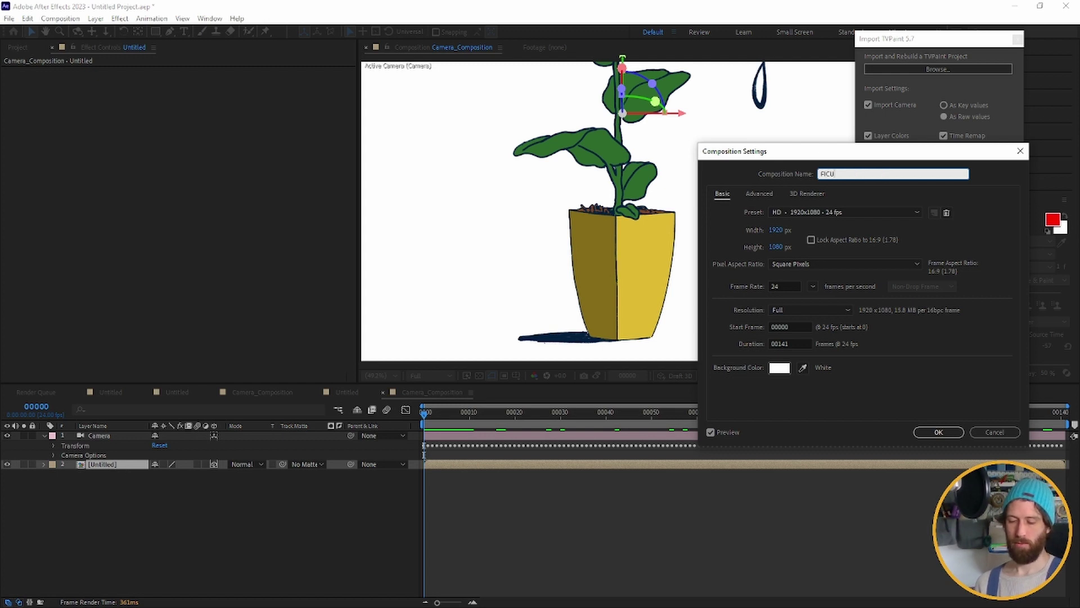
pyautogui.write('S_ly')
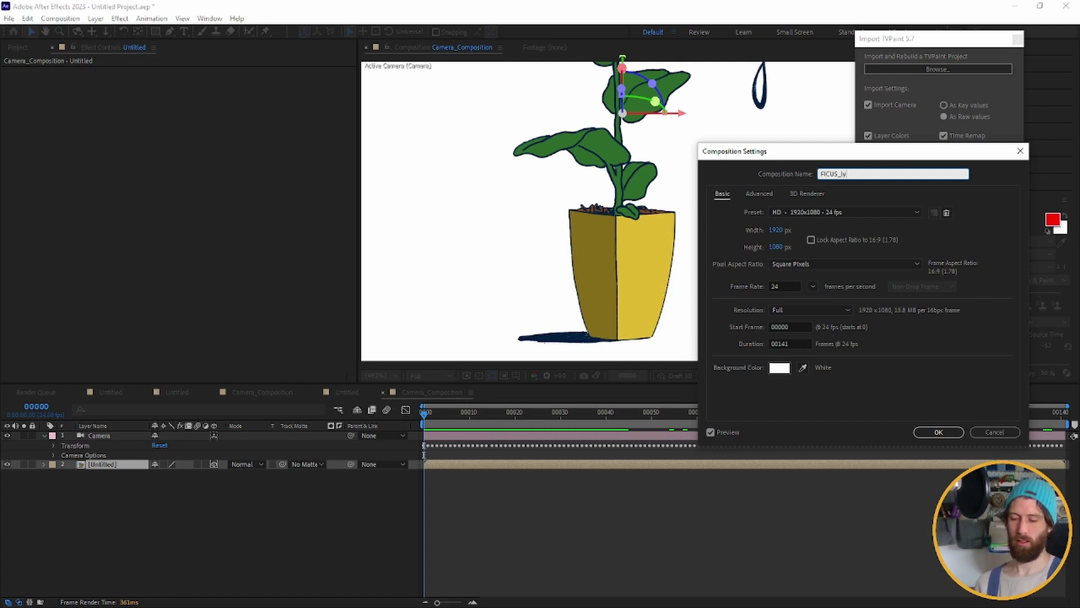
pyautogui.write('rata_TVP CAM')
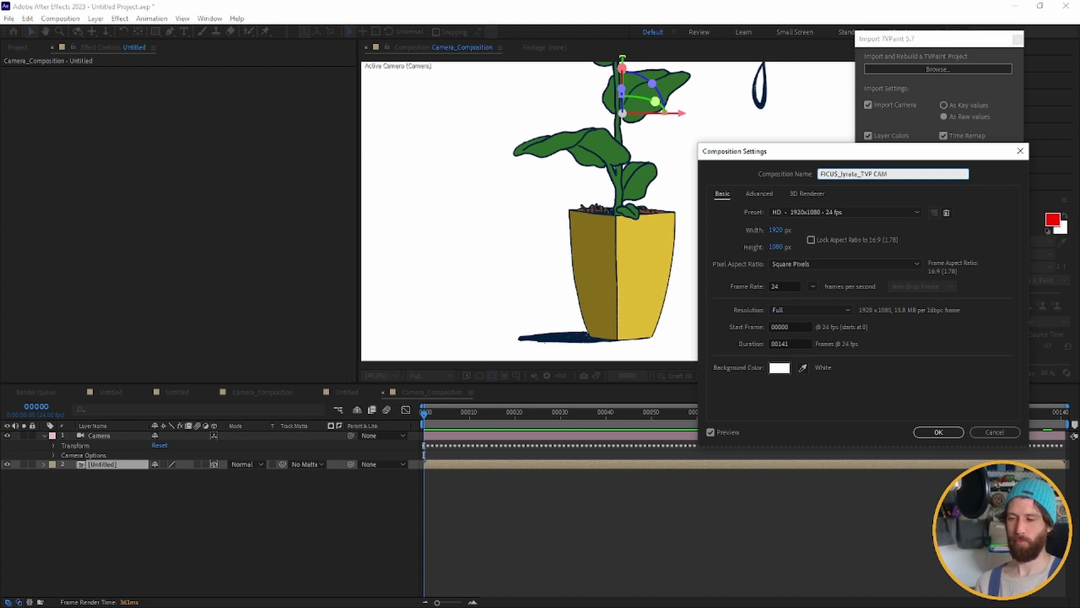
pyautogui.press('Return')
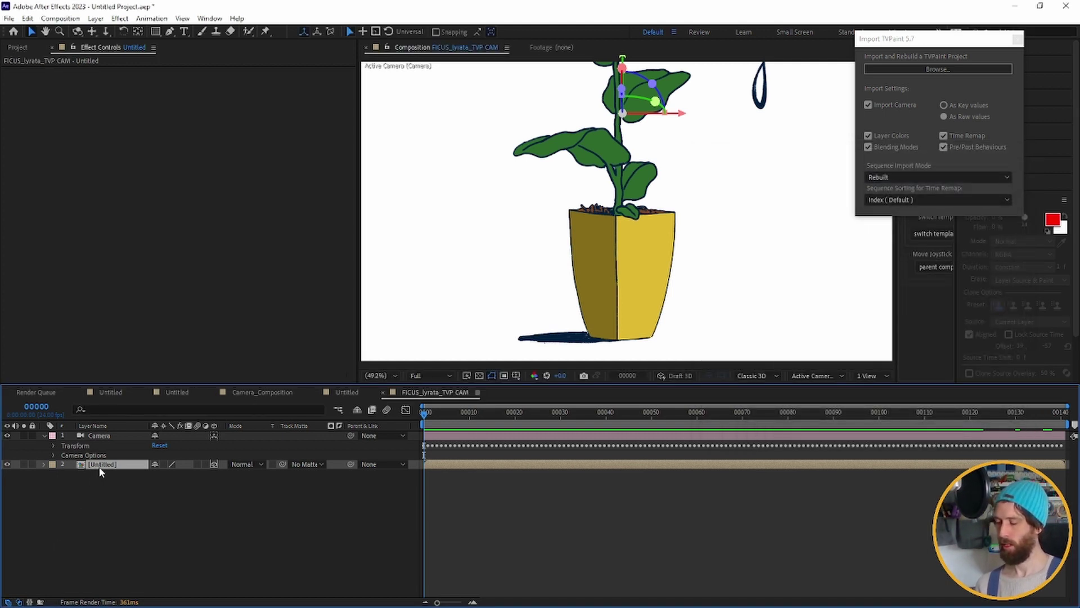
# Open the Untitled precomp inside FICUS_lyrata_TVP CAM and rename that composition FICUS_lyrata_IP
pyautogui.doubleClick(100, 464)
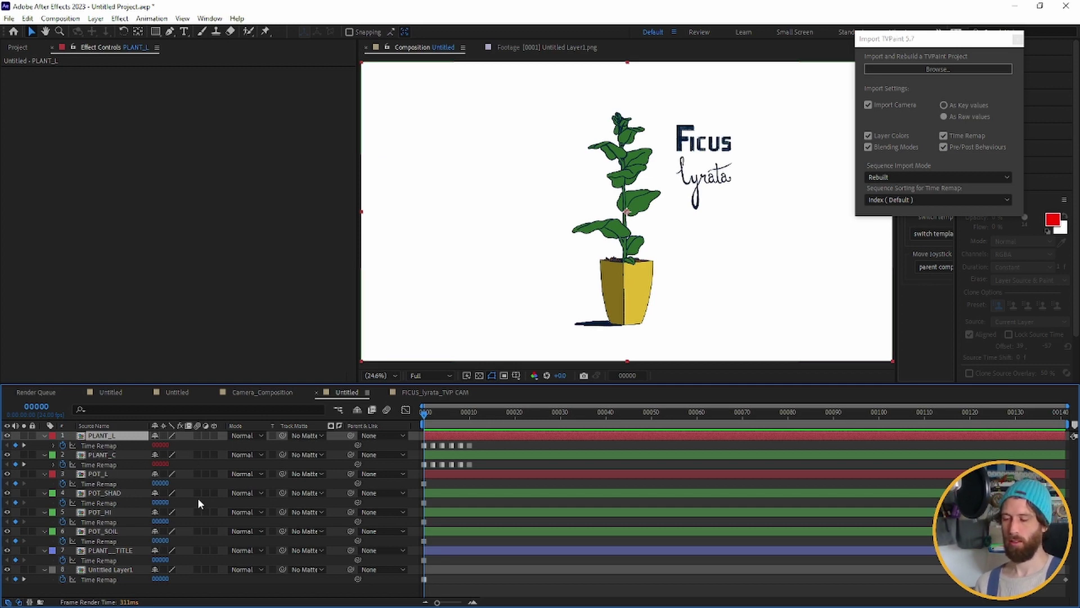
pyautogui.hotkey('ctrl', 'k')
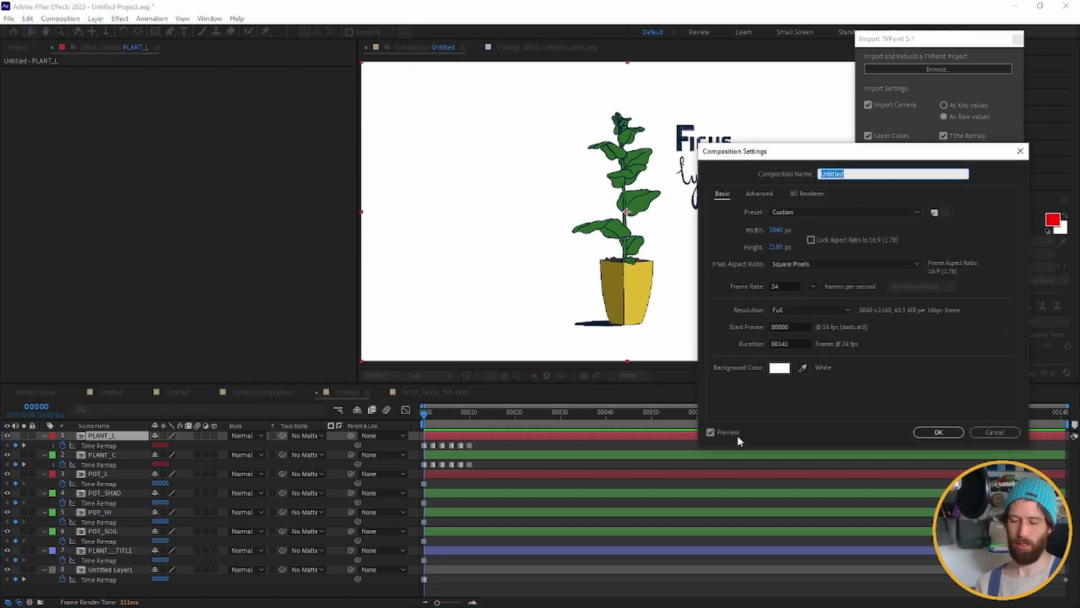
pyautogui.write('T')
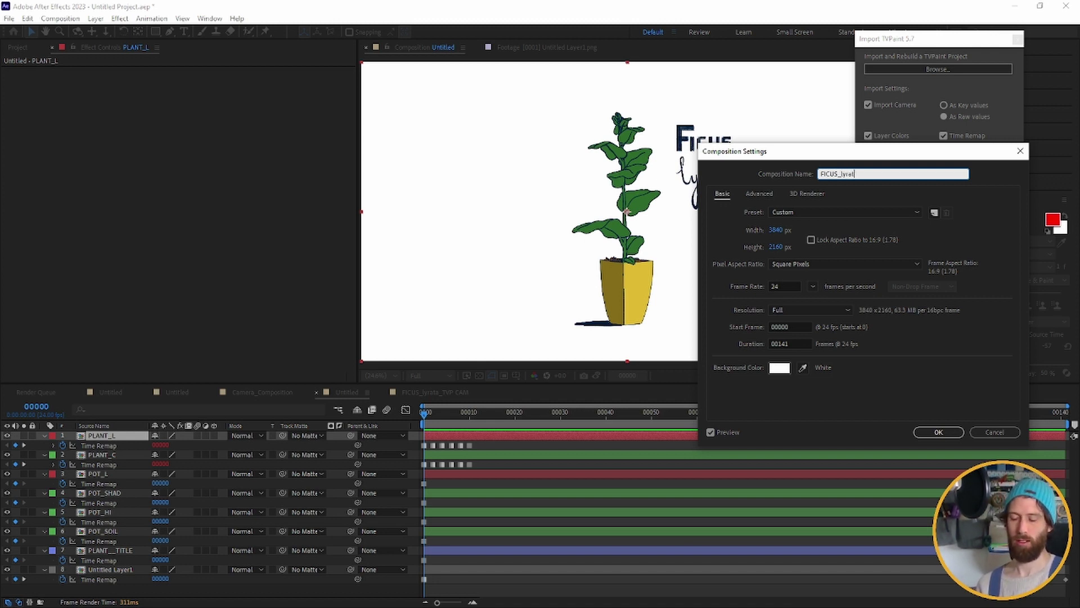
pyautogui.write('IP')
pyautogui.click(939, 432)
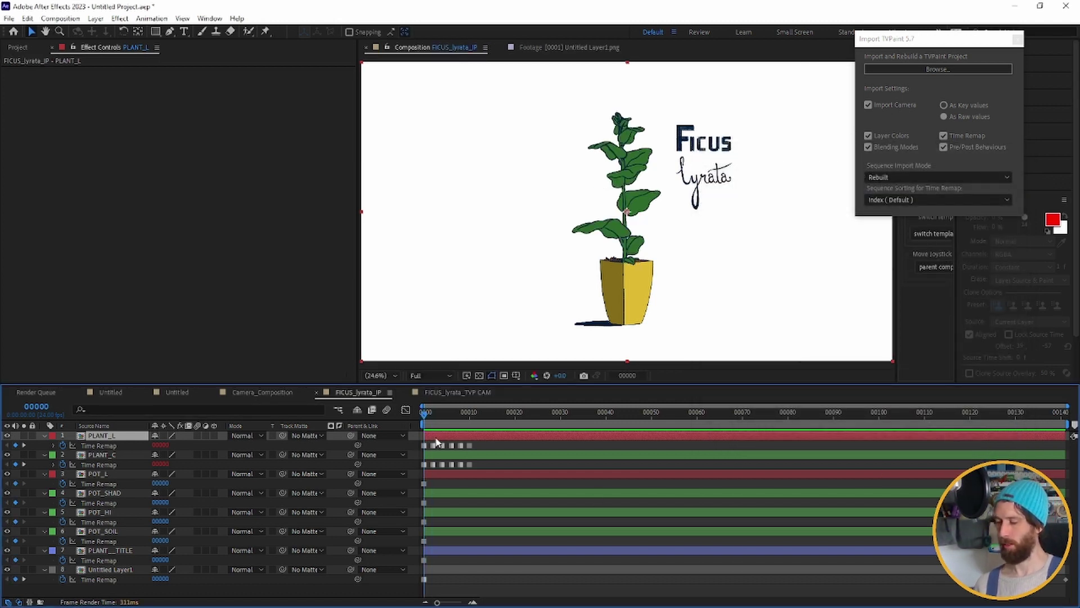
# Select all layers in FICUS_lyrata_IP, then single out the PLANT_C layer to examine its Time Remap keyframes
pyautogui.hotkey('ctrl', 'a')
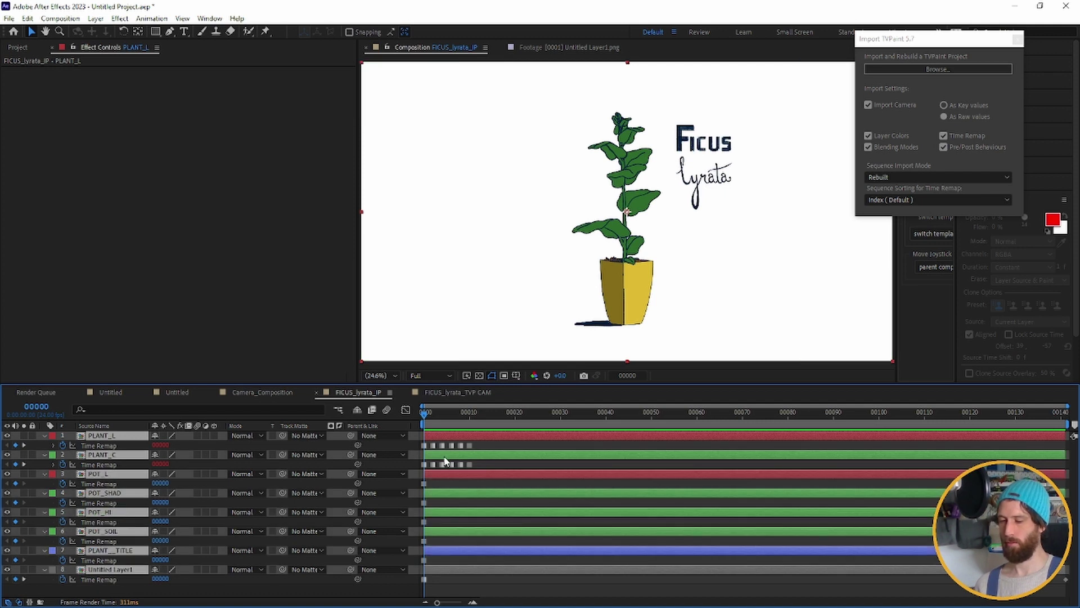
pyautogui.click(454, 437)
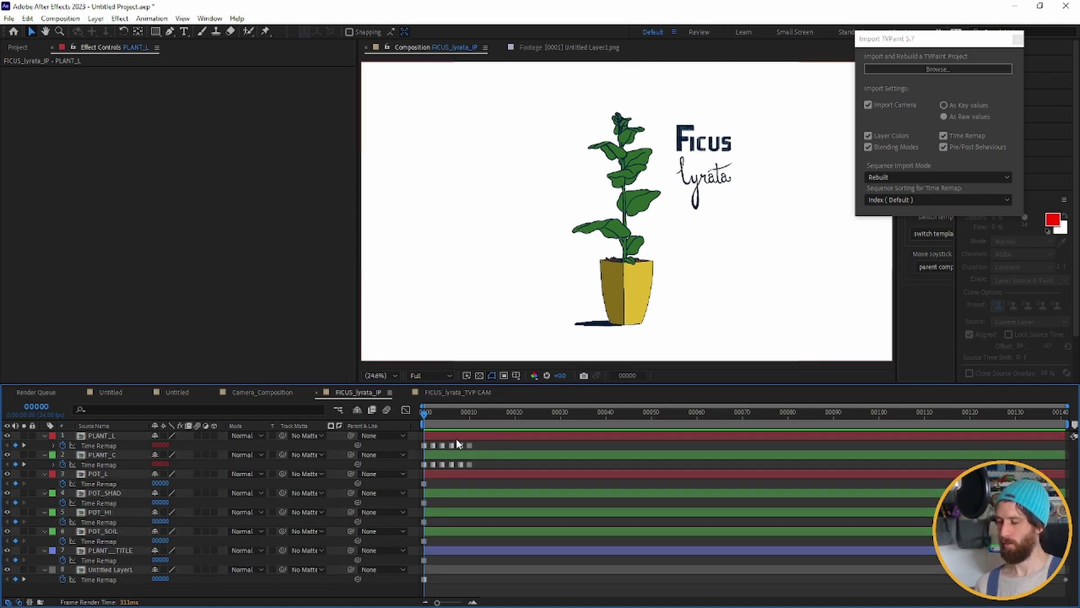
pyautogui.click(465, 454)
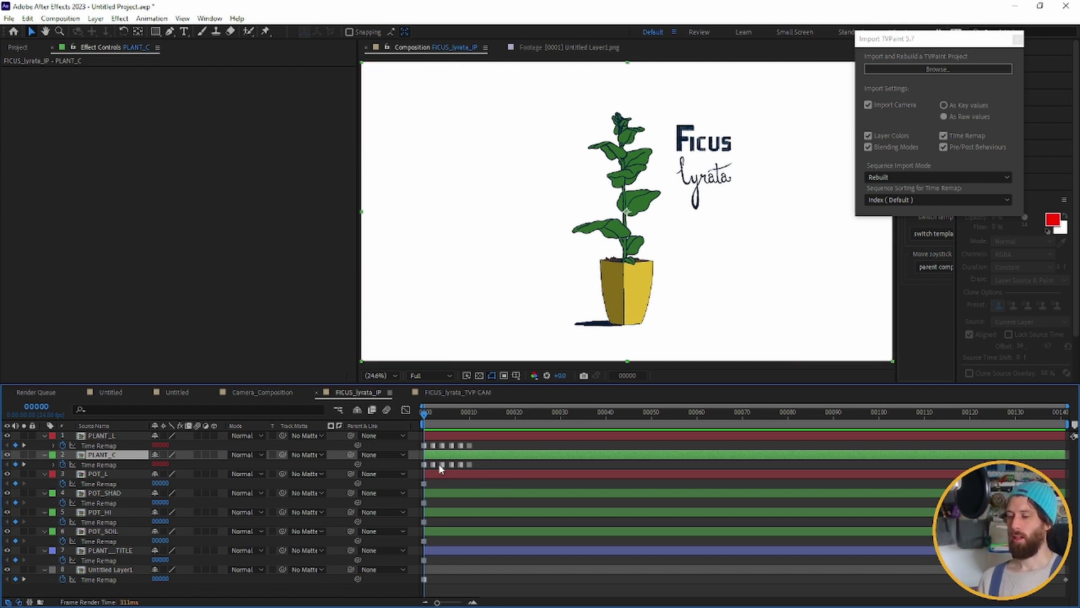
# Move the playhead to frame 10 and play FICUS_lyrata_IP to check how the plant animation runs beyond its Time Remap keyframes
pyautogui.click(440, 488)
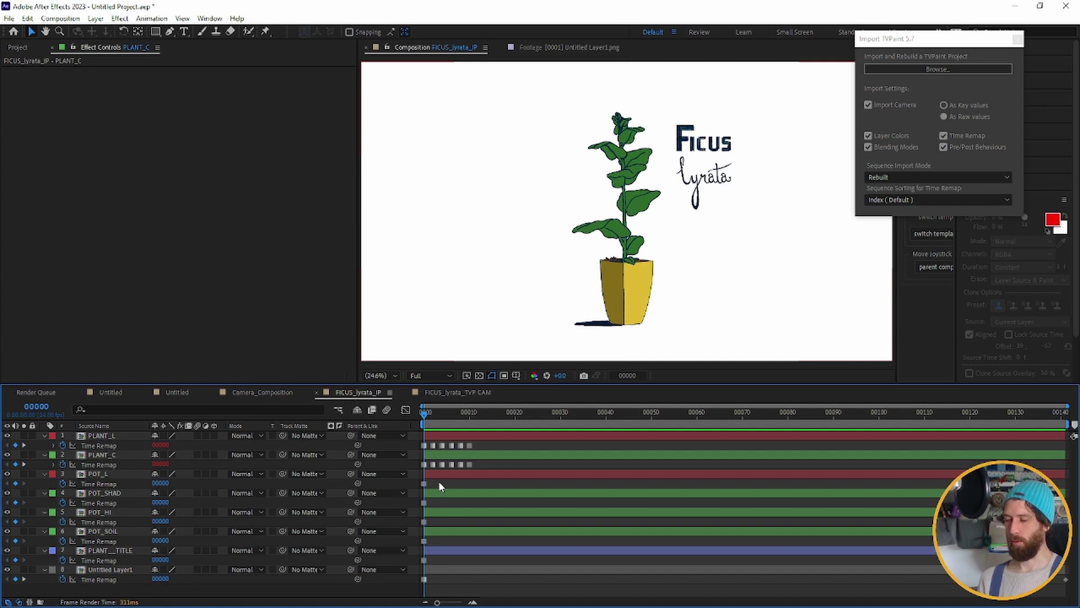
pyautogui.click(444, 477)
pyautogui.moveTo(466, 426); pyautogui.dragTo(471, 422)
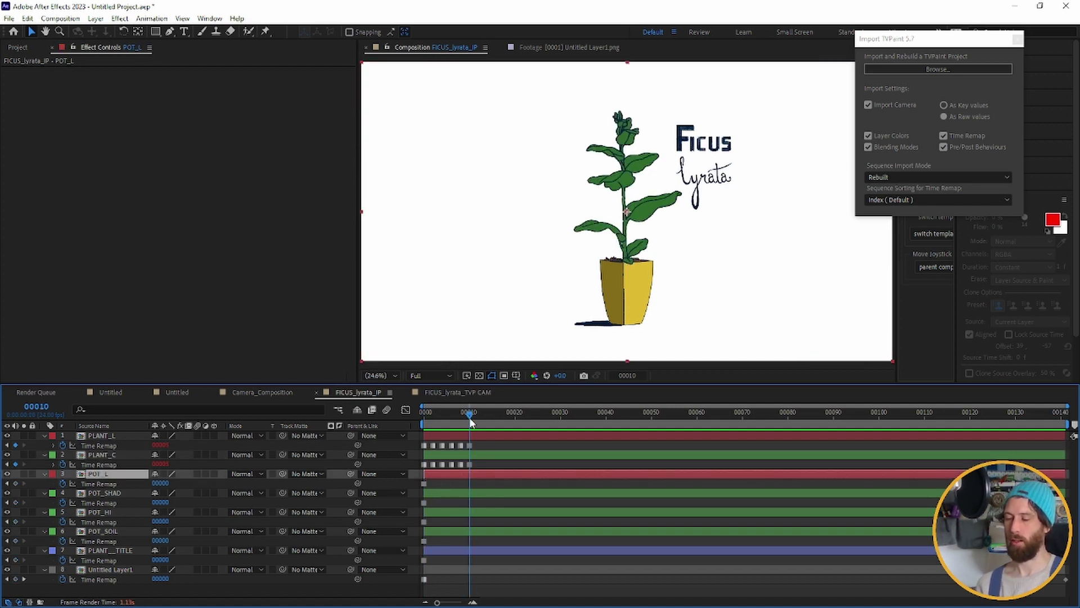
pyautogui.press('space')
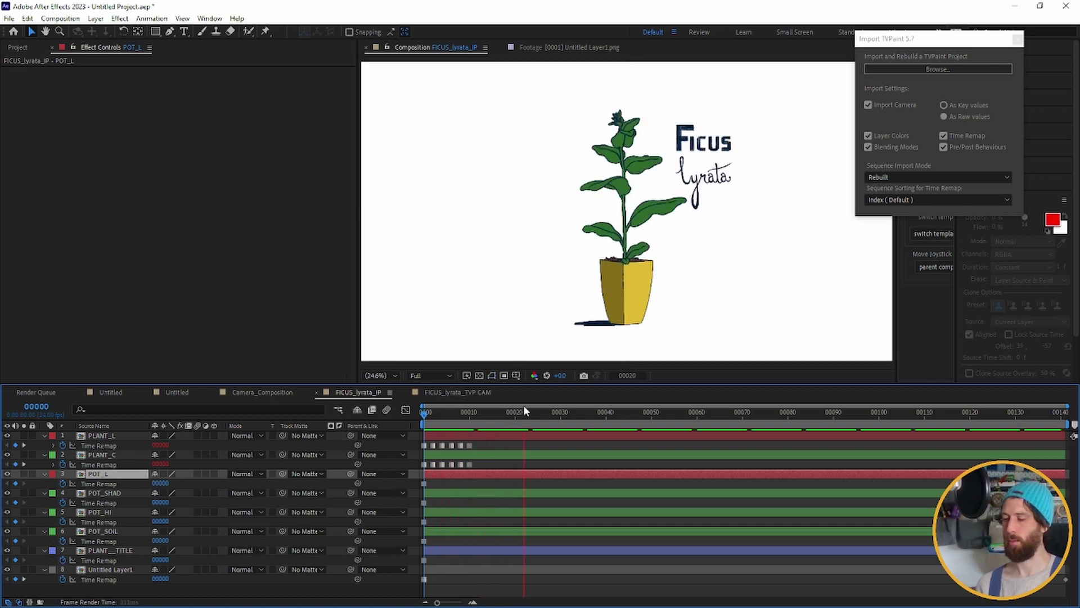
pyautogui.press('space')
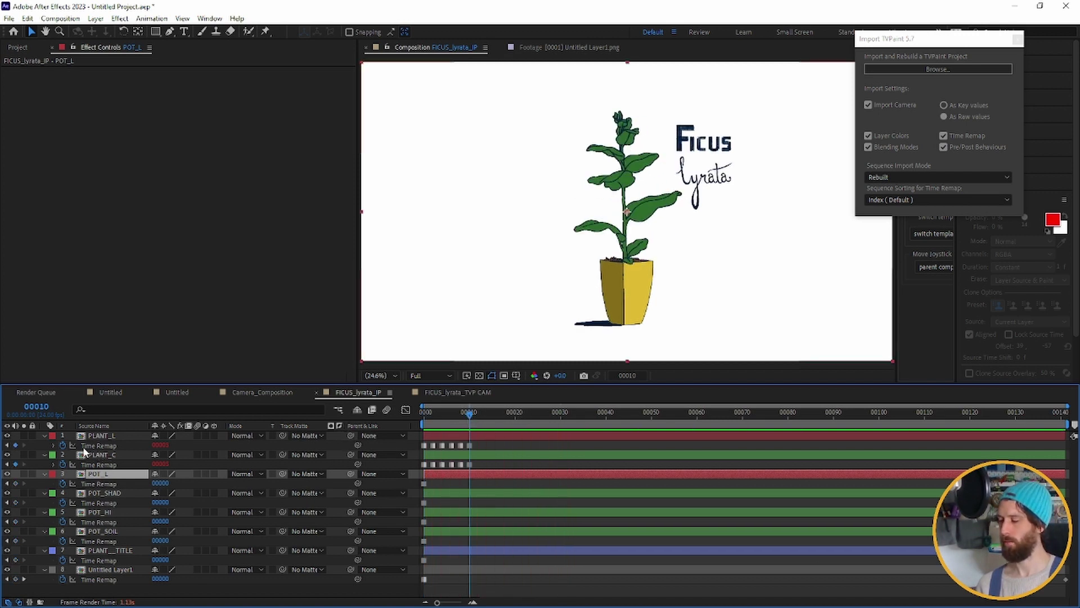
# Open the Time Remap expression on PLANT_L, read through its code, then collapse the layer and return to frame 0
pyautogui.click(54, 446)
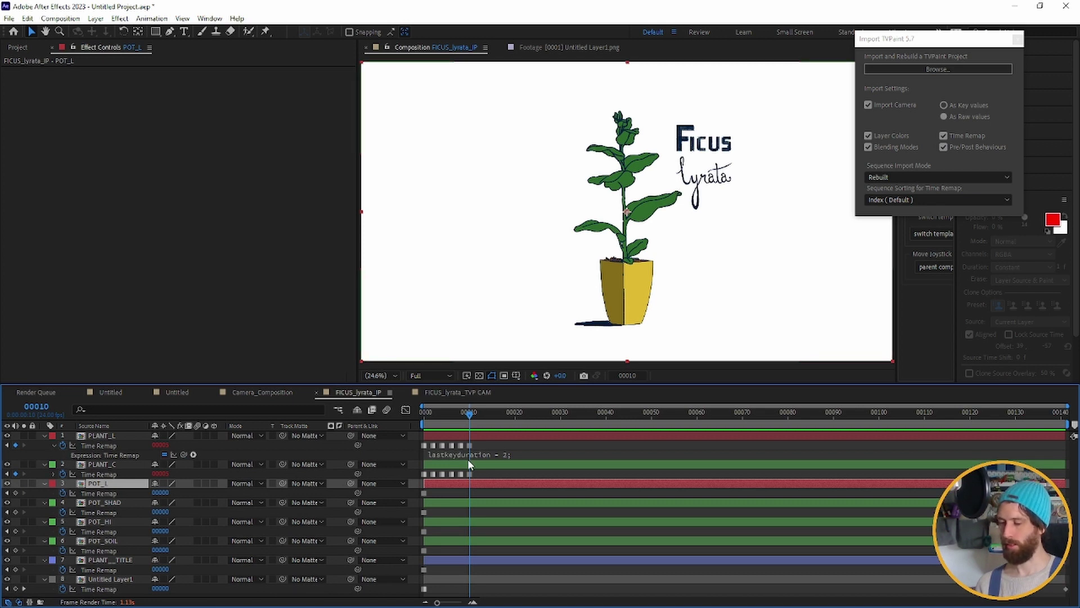
pyautogui.click(525, 457)
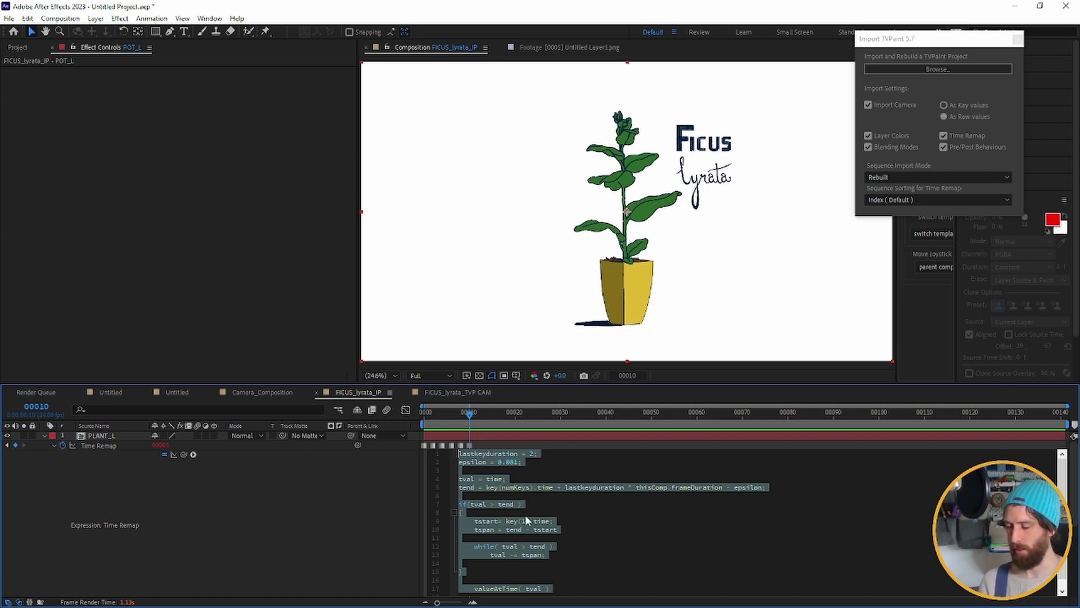
pyautogui.scroll(-1, 525, 514)
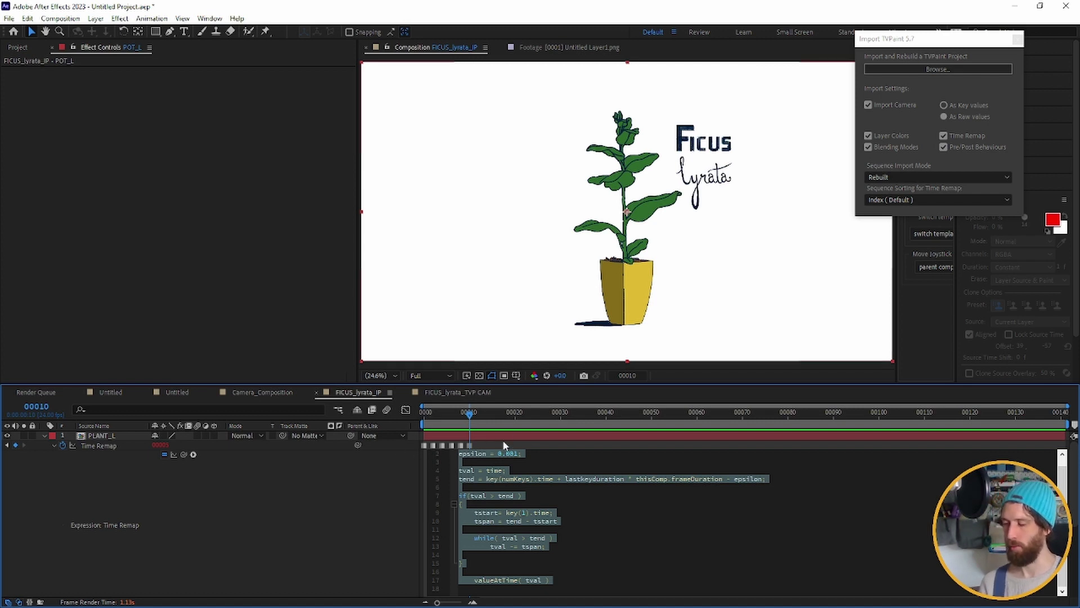
pyautogui.click(334, 498)
pyautogui.click(42, 436)
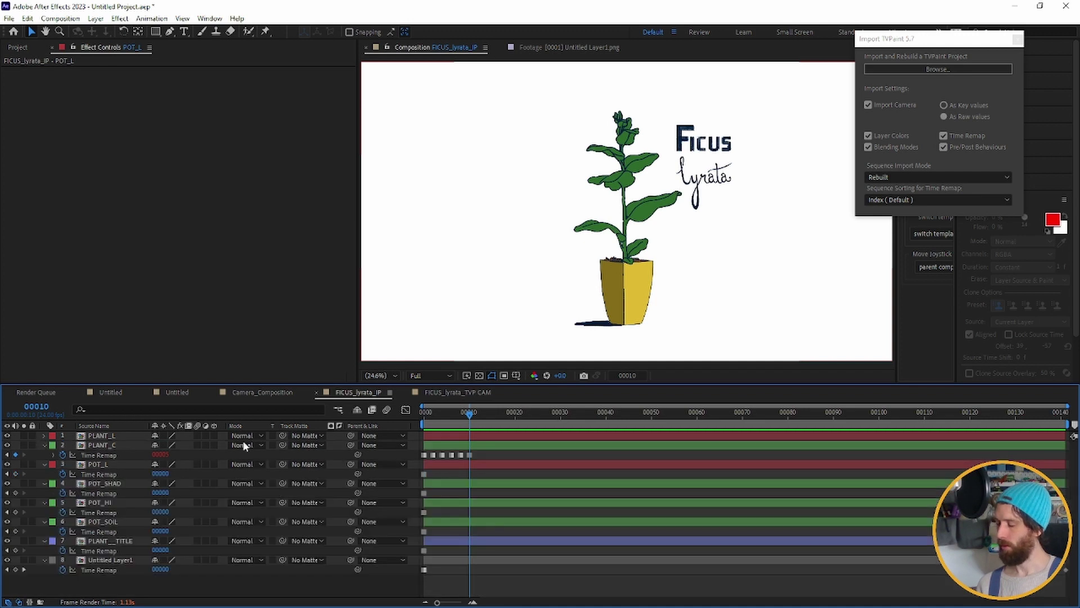
pyautogui.click(426, 412)
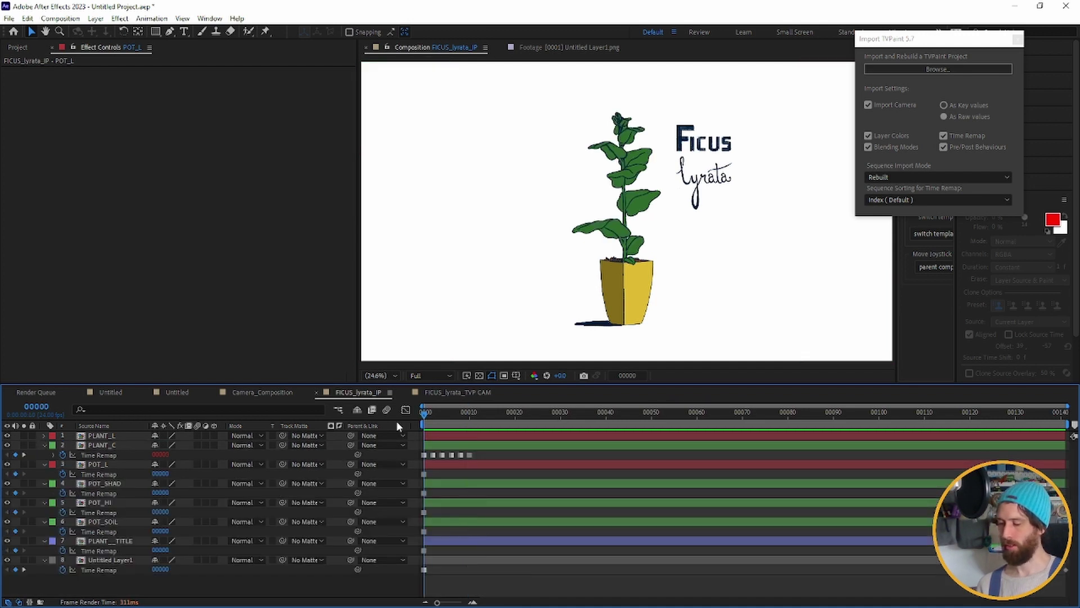
# Collapse the Time Remap properties of all layers in FICUS_lyrata_IP and leave every layer deselected
pyautogui.click(44, 436)
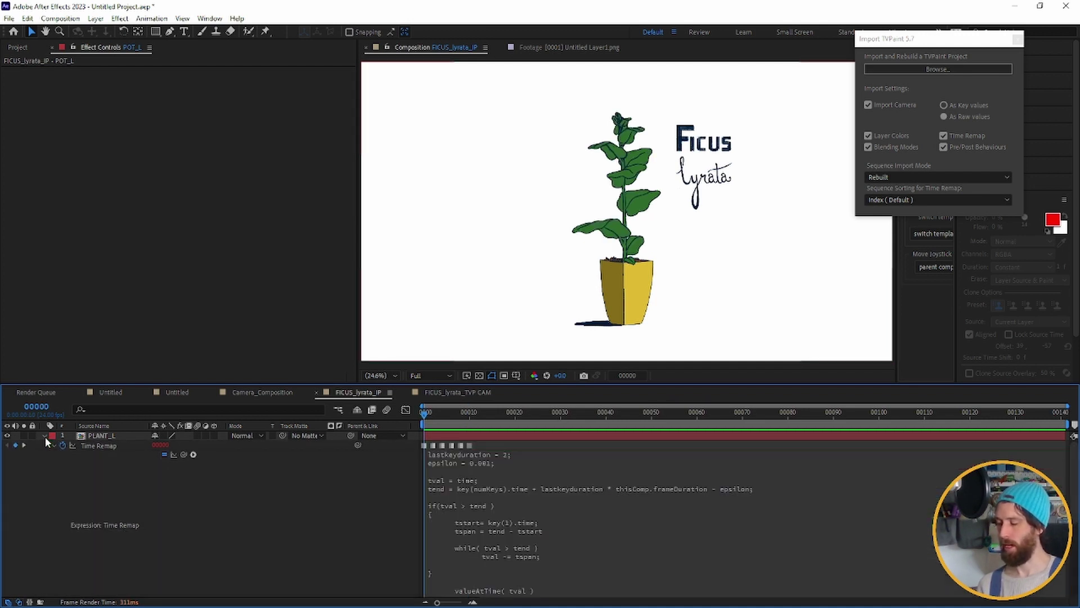
pyautogui.click(45, 437)
pyautogui.click(44, 436)
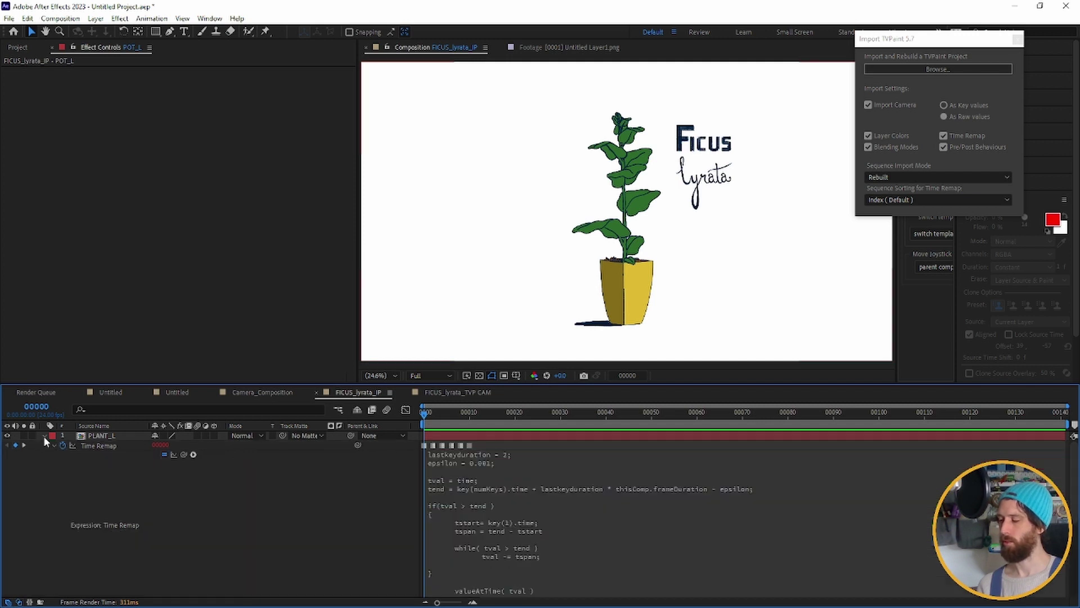
pyautogui.click(44, 436)
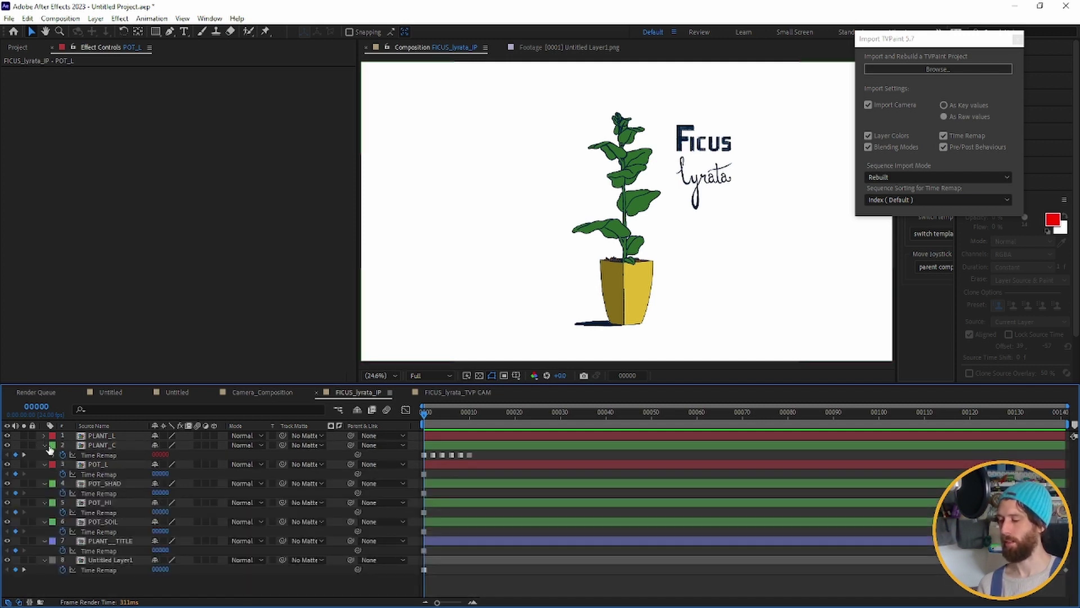
pyautogui.click(44, 445)
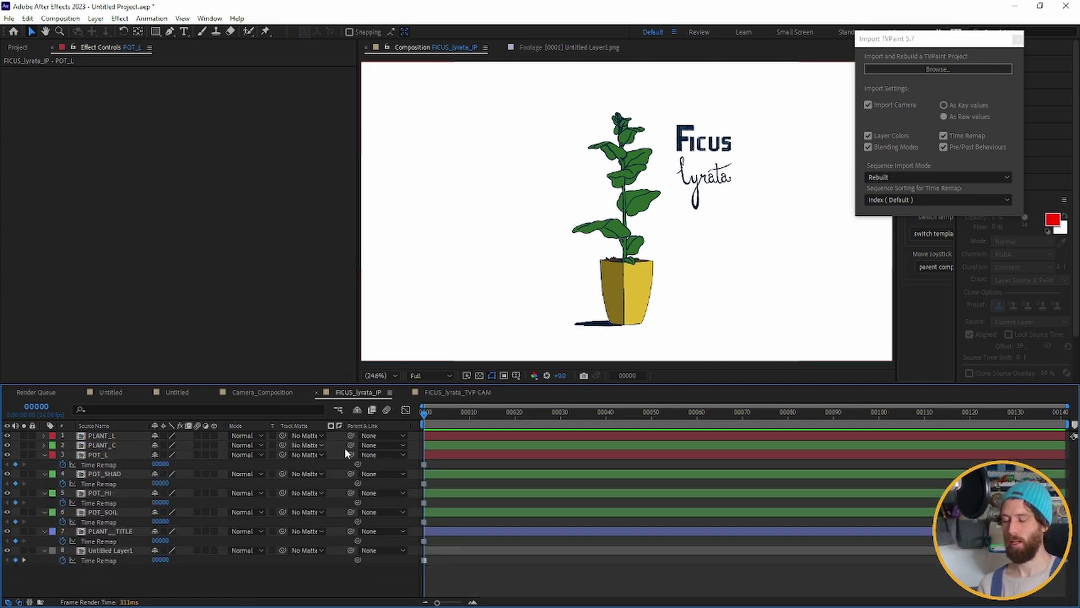
pyautogui.hotkey('ctrl', 'a')
pyautogui.press('u')
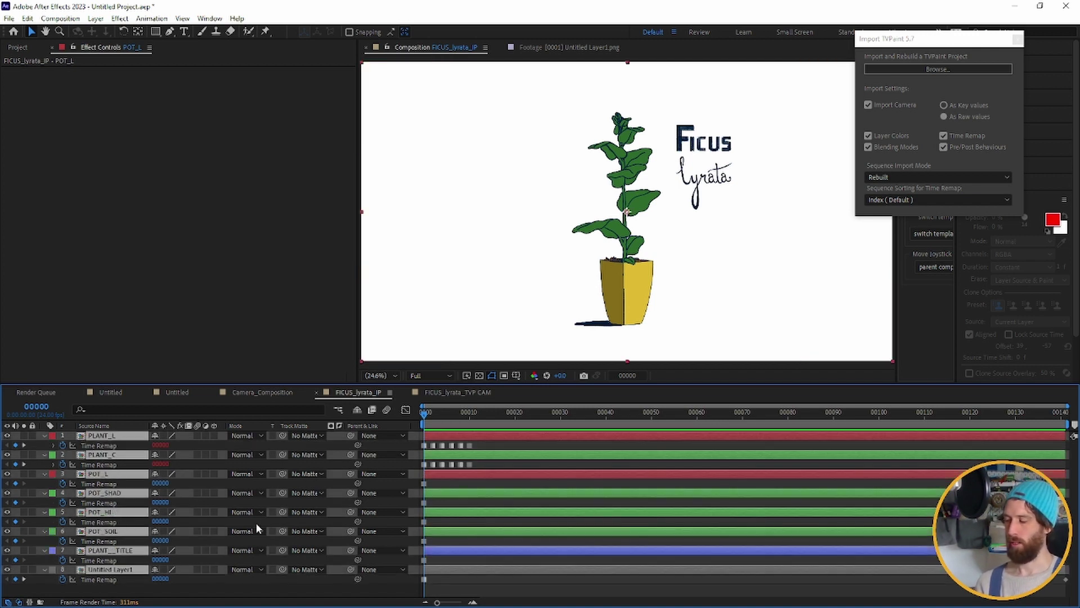
pyautogui.press('u')
pyautogui.click(319, 531)
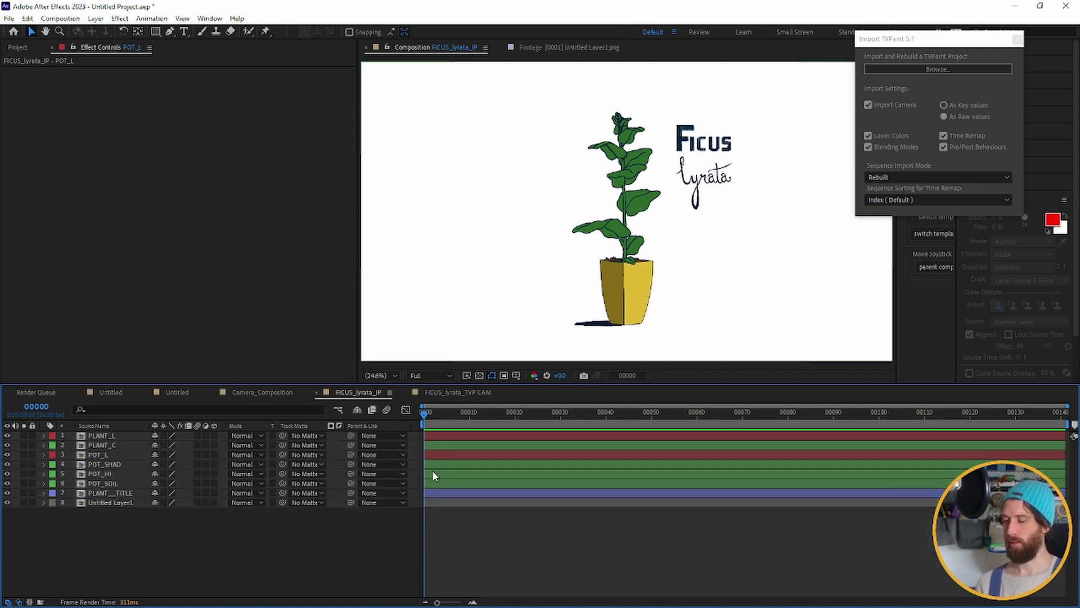
# Briefly preview the composition and delete the Untitled Layer1 background layer
pyautogui.press('space')
pyautogui.press('space')
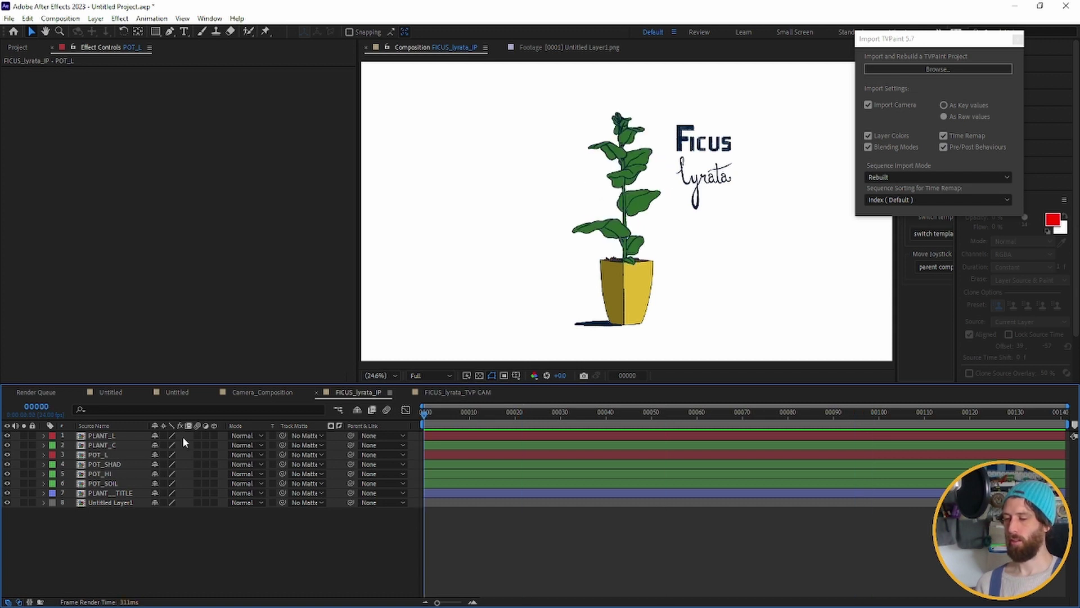
pyautogui.click(102, 506)
pyautogui.press('Delete')
# Create a new shape layer, place it beneath all other layers and name it BG
pyautogui.rightClick(101, 507)
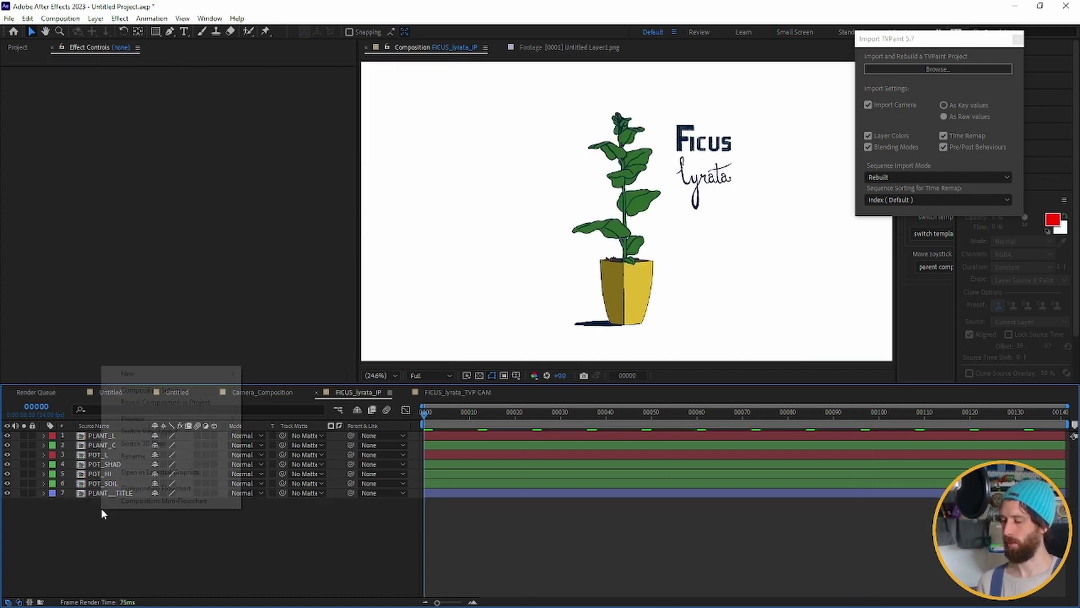
pyautogui.moveTo(163, 374)
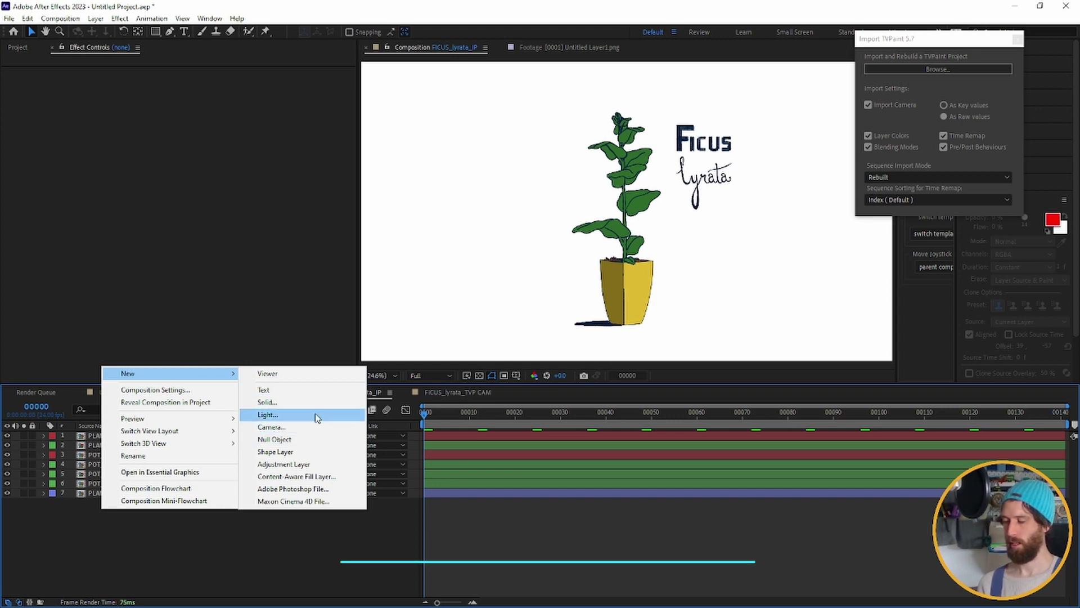
pyautogui.click(304, 452)
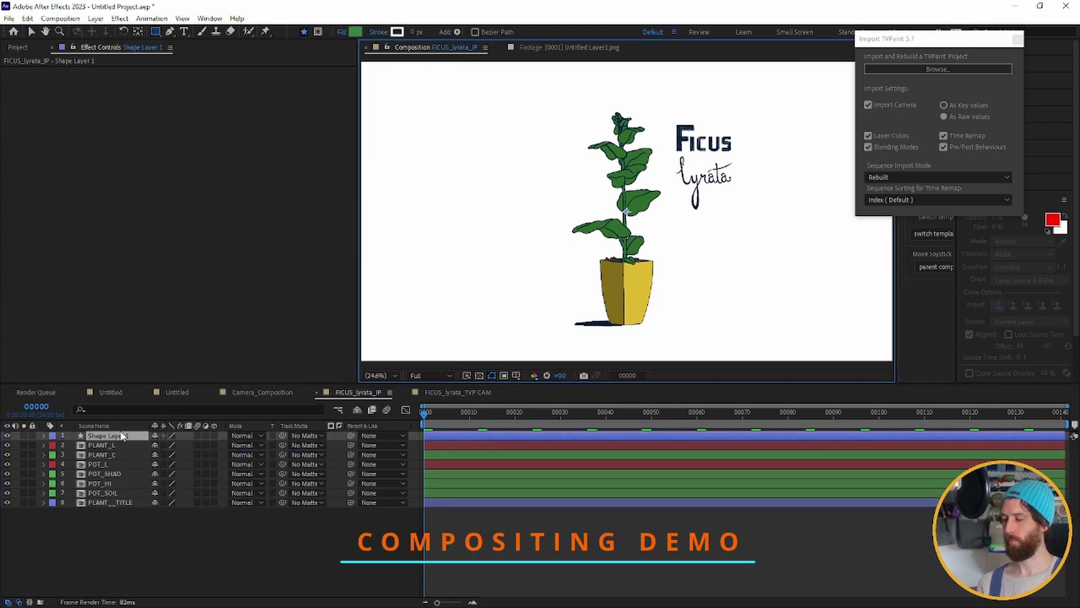
pyautogui.moveTo(122, 436); pyautogui.dragTo(140, 548)
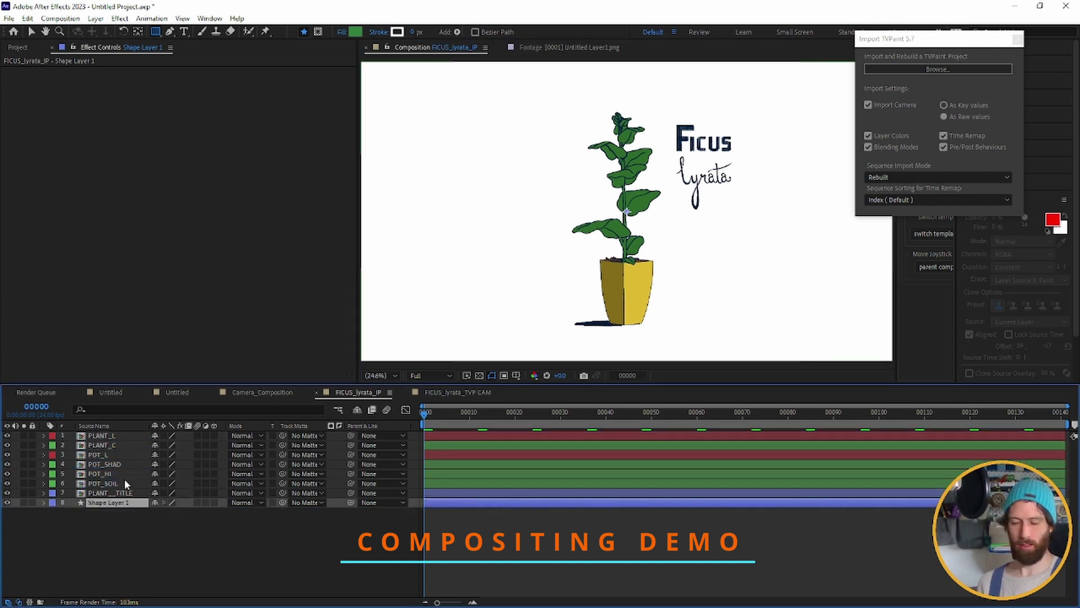
pyautogui.write('BG')
pyautogui.press('Return')
pyautogui.press('F2')
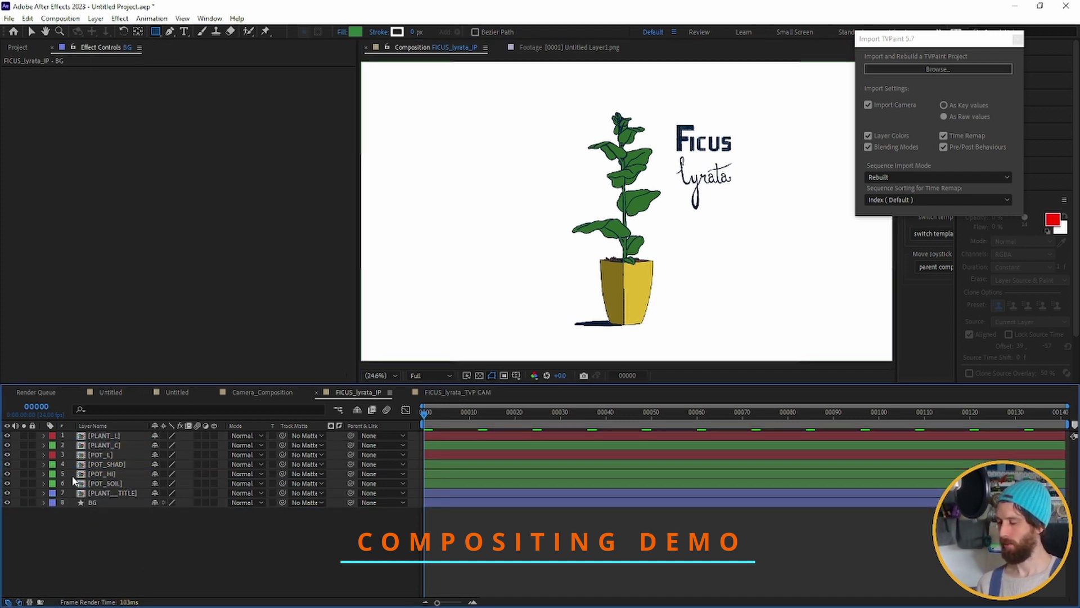
# Give the BG layer a muted olive-green fill and a rectangle covering the whole composition
pyautogui.click(95, 503)
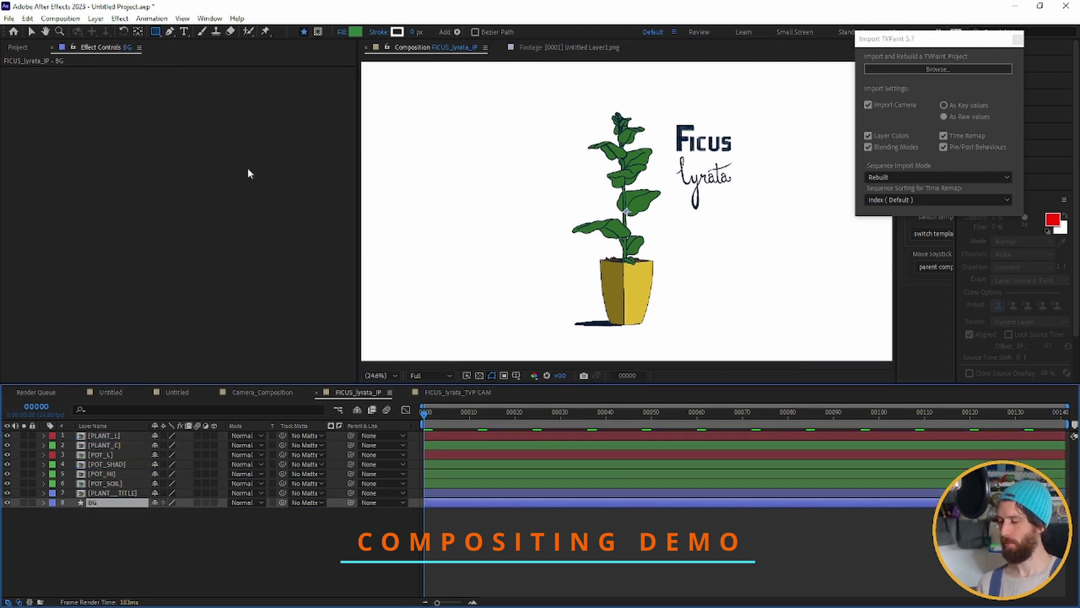
pyautogui.click(355, 32)
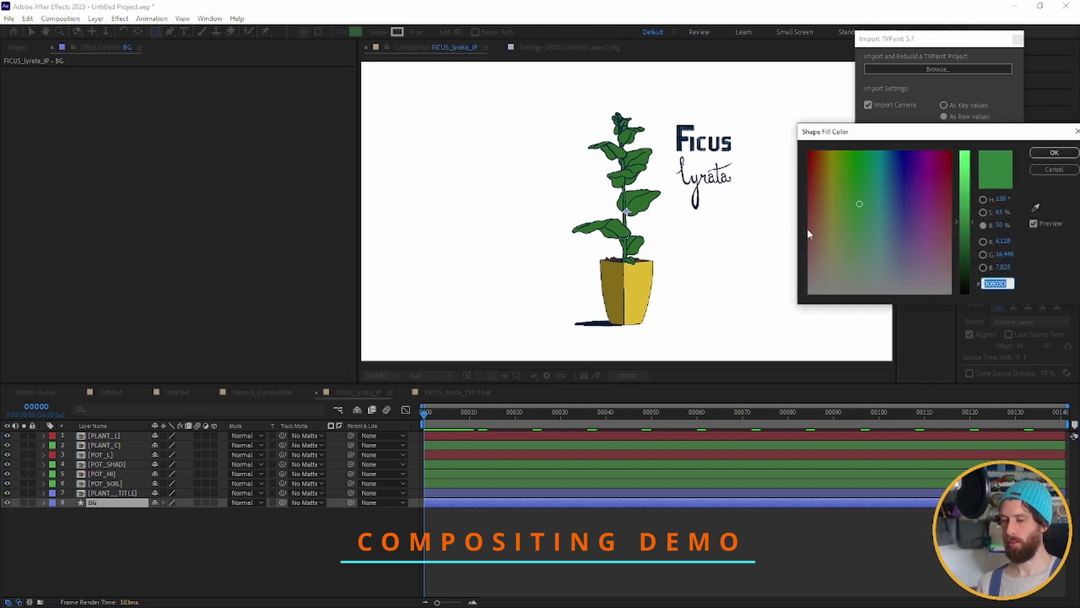
pyautogui.click(846, 233)
pyautogui.press('Return')
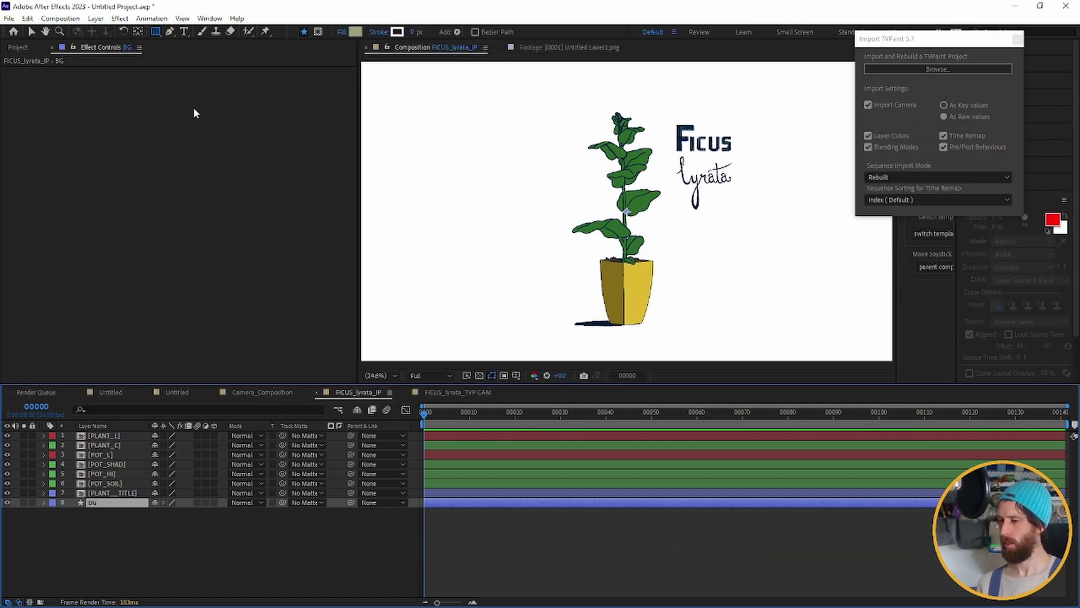
pyautogui.doubleClick(155, 31)
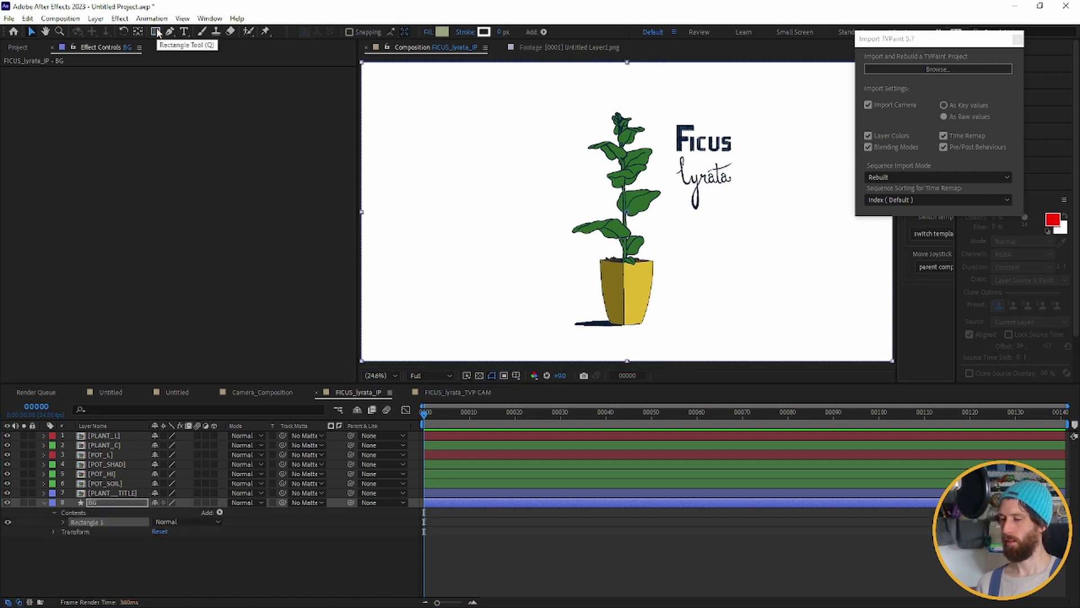
pyautogui.click(175, 566)
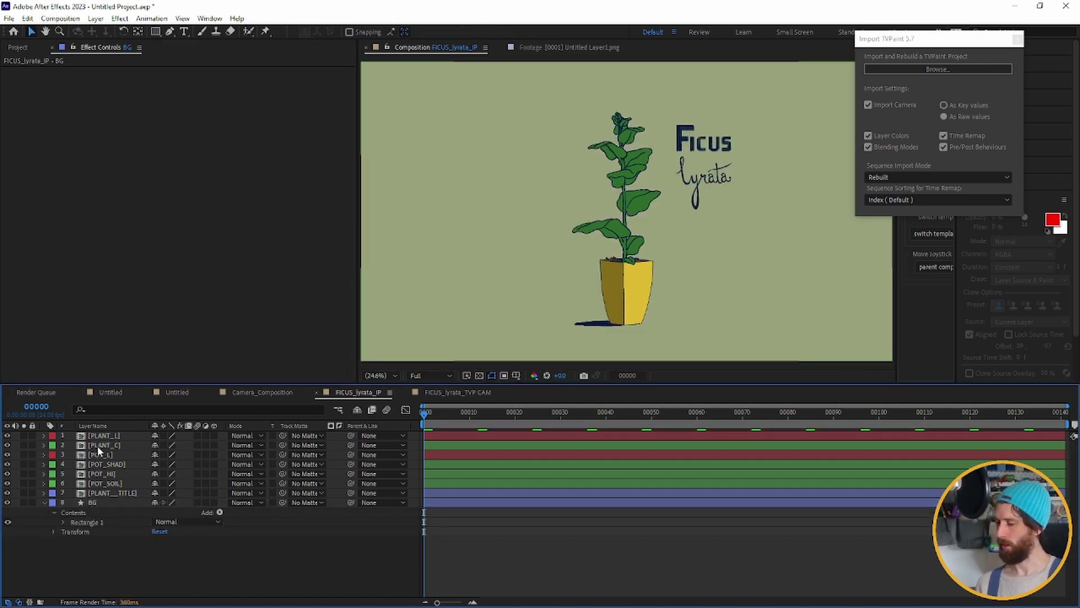
# Set the blending mode of the PLANT__TITLE layer to Multiply
pyautogui.click(107, 436)
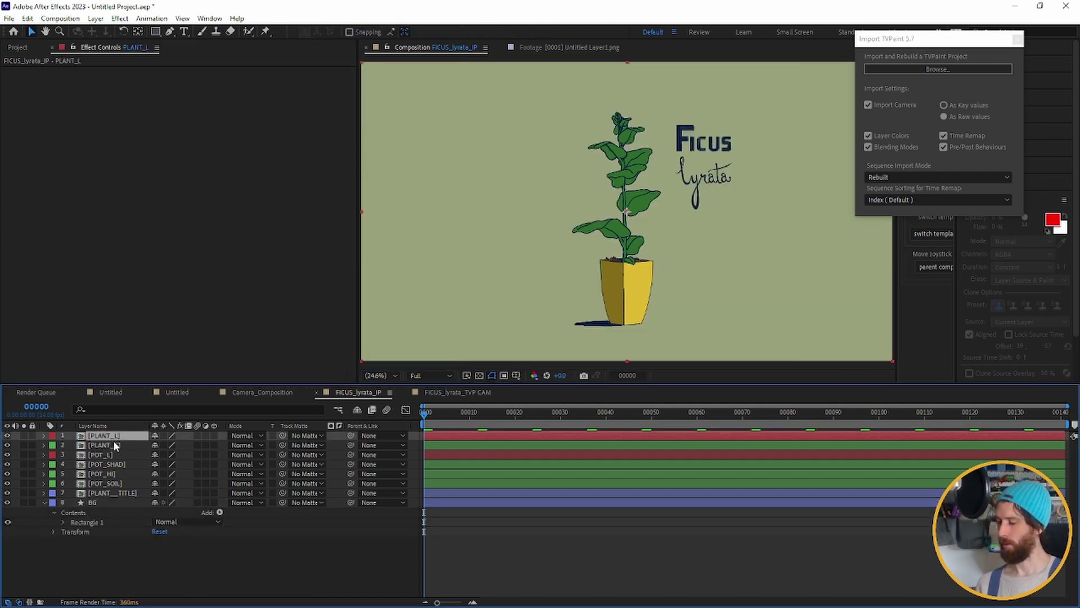
pyautogui.click(122, 475)
pyautogui.click(123, 493)
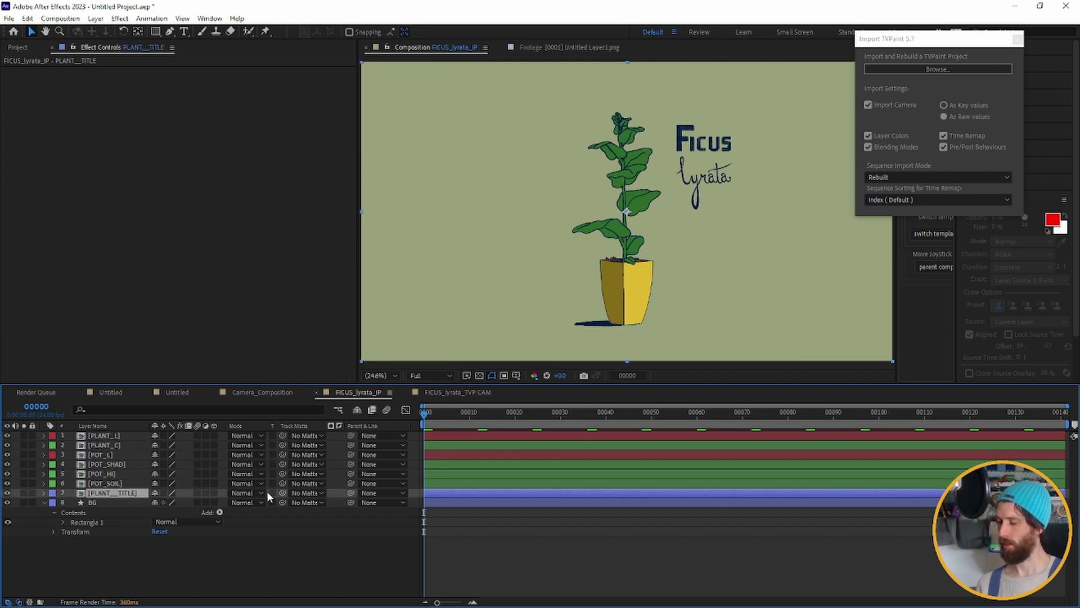
pyautogui.click(255, 493)
pyautogui.click(275, 162)
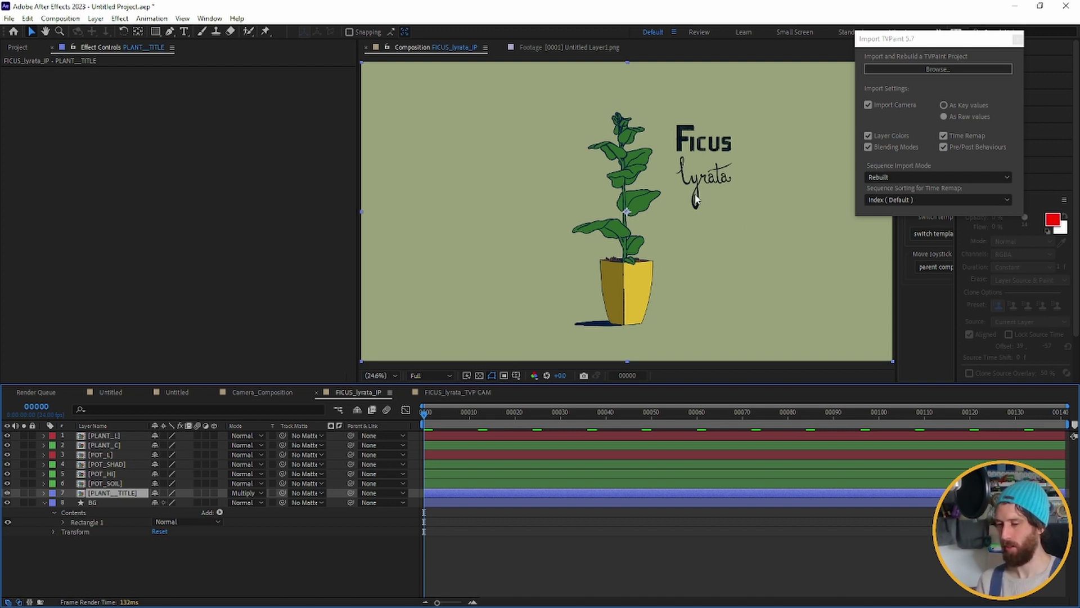
# Select the POT_SOIL, POT_HI, POT_SHAD, POT_L, PLANT_C and PLANT_L layers in turn to review the artwork's layer breakdown
pyautogui.click(118, 484)
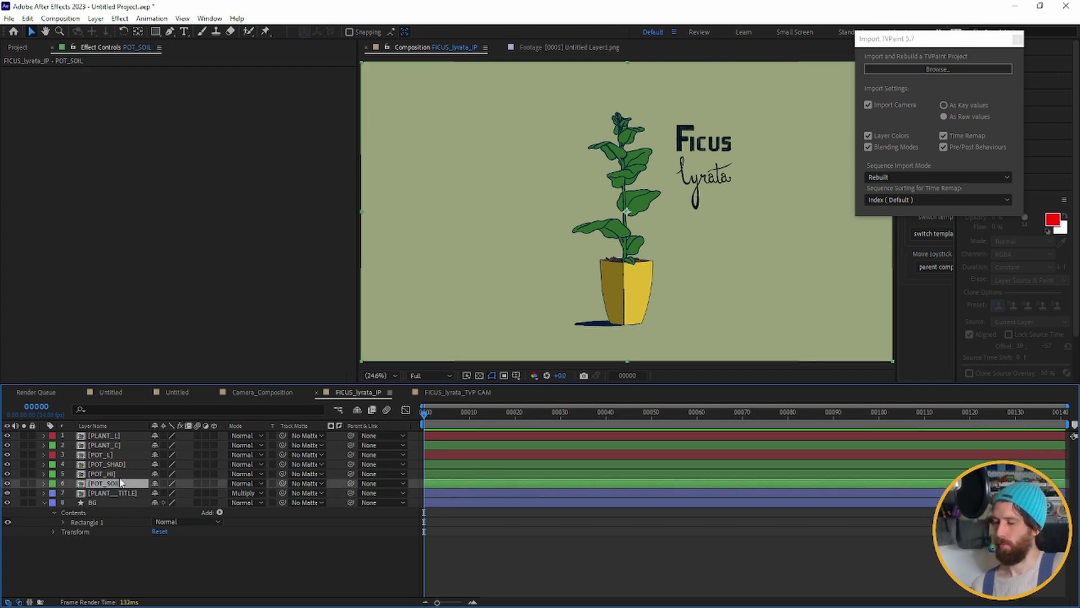
pyautogui.click(111, 474)
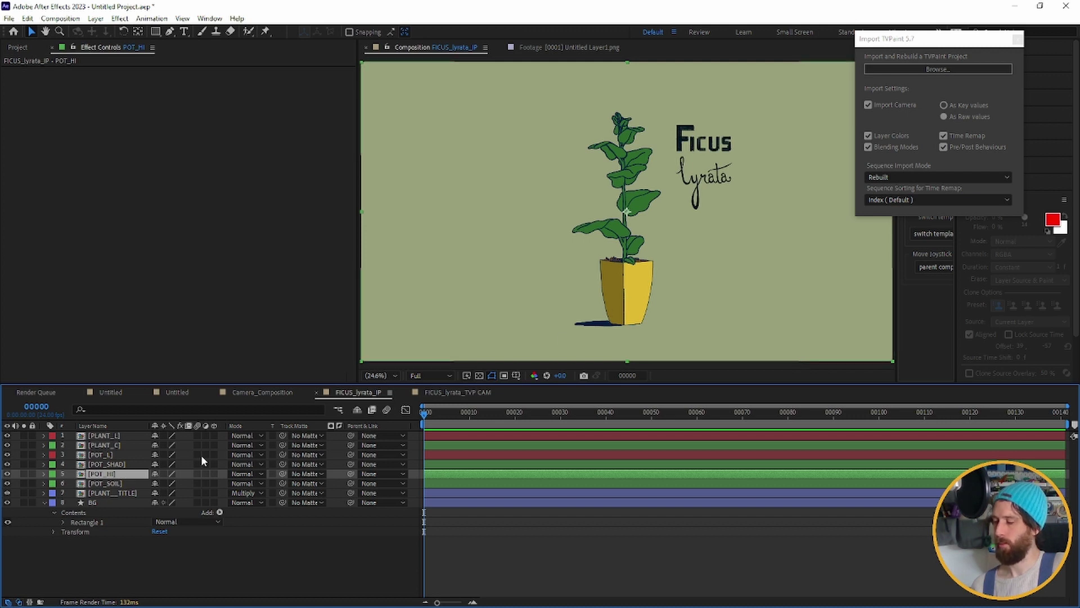
pyautogui.click(135, 465)
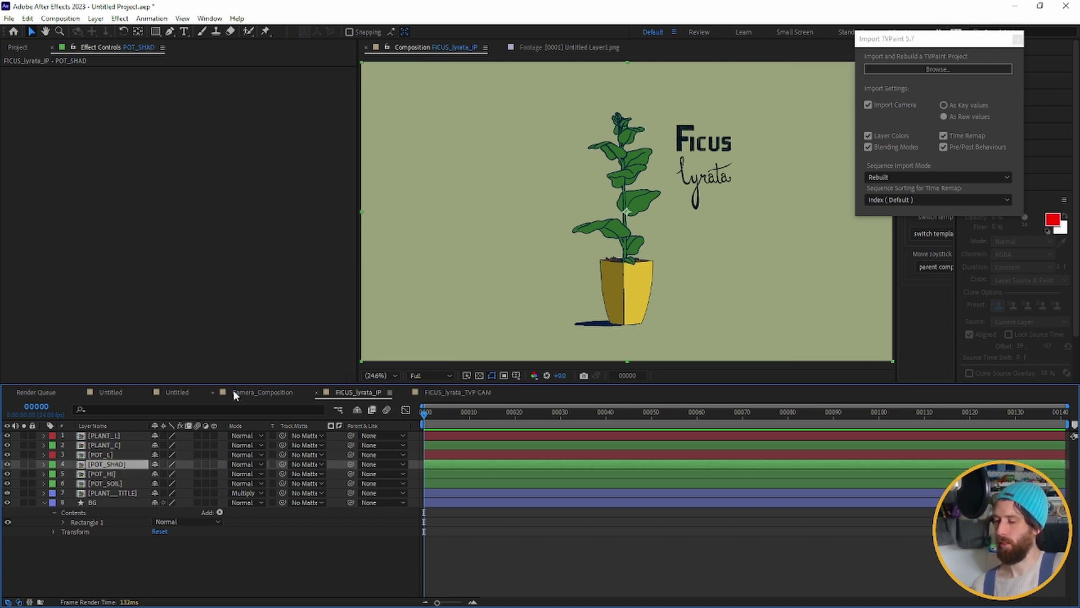
pyautogui.click(136, 455)
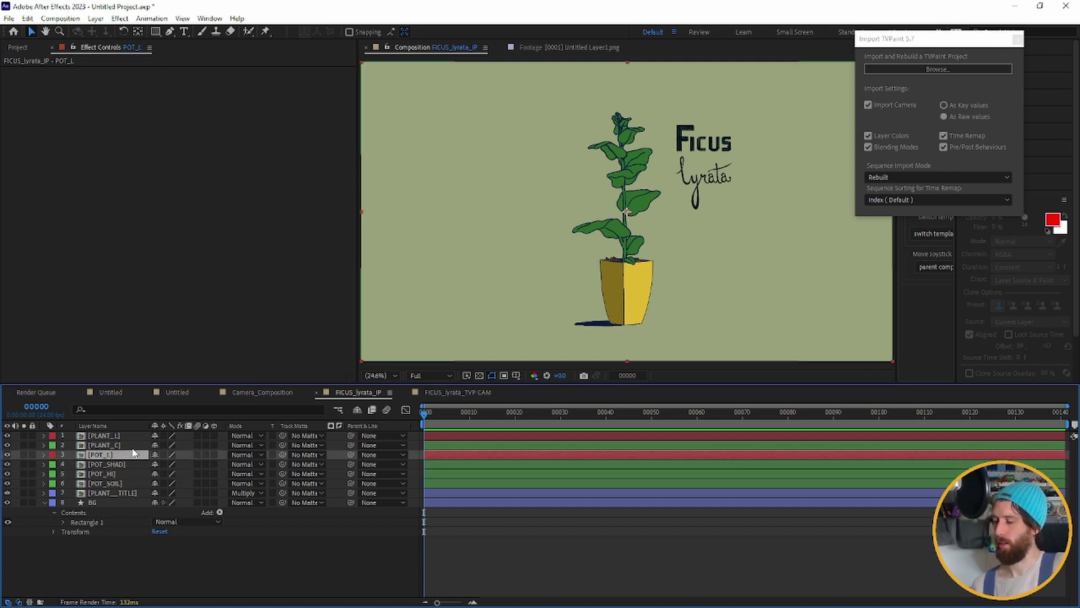
pyautogui.click(136, 445)
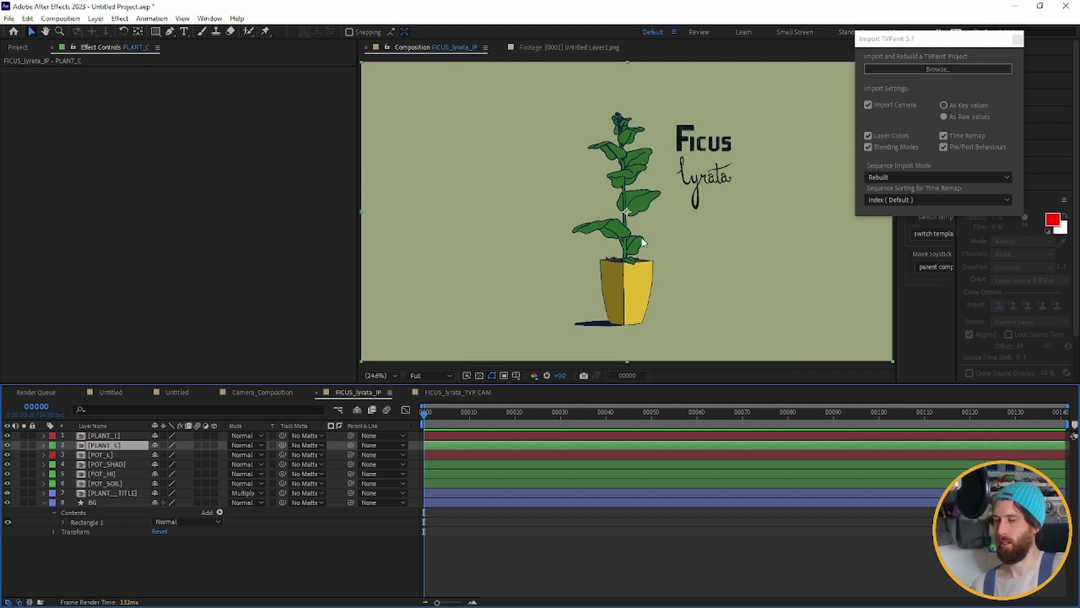
pyautogui.click(105, 437)
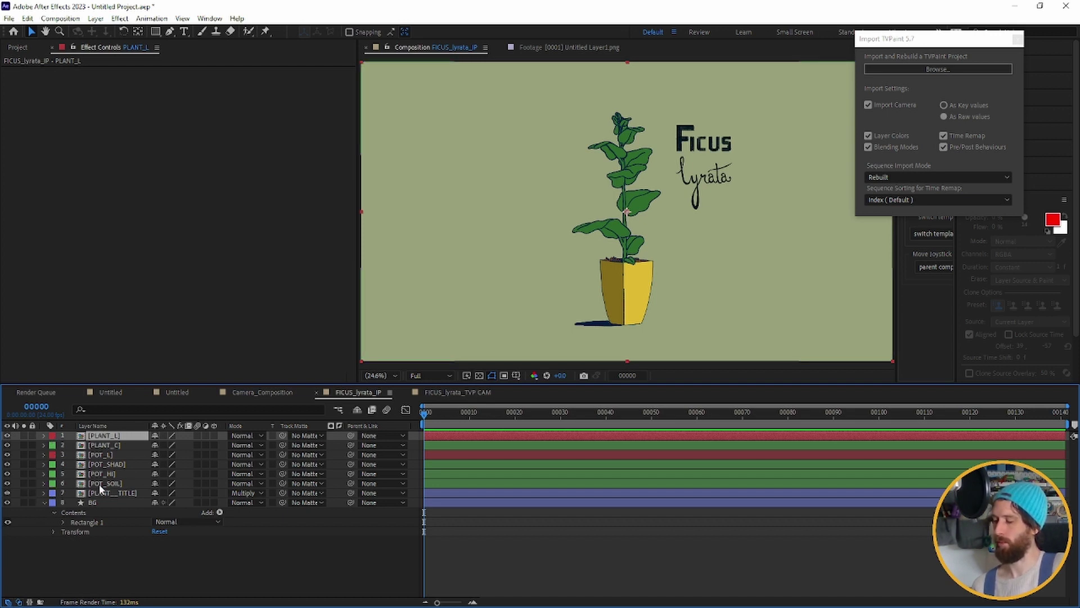
# Change the BG layer's label colour to Peach
pyautogui.click(51, 504)
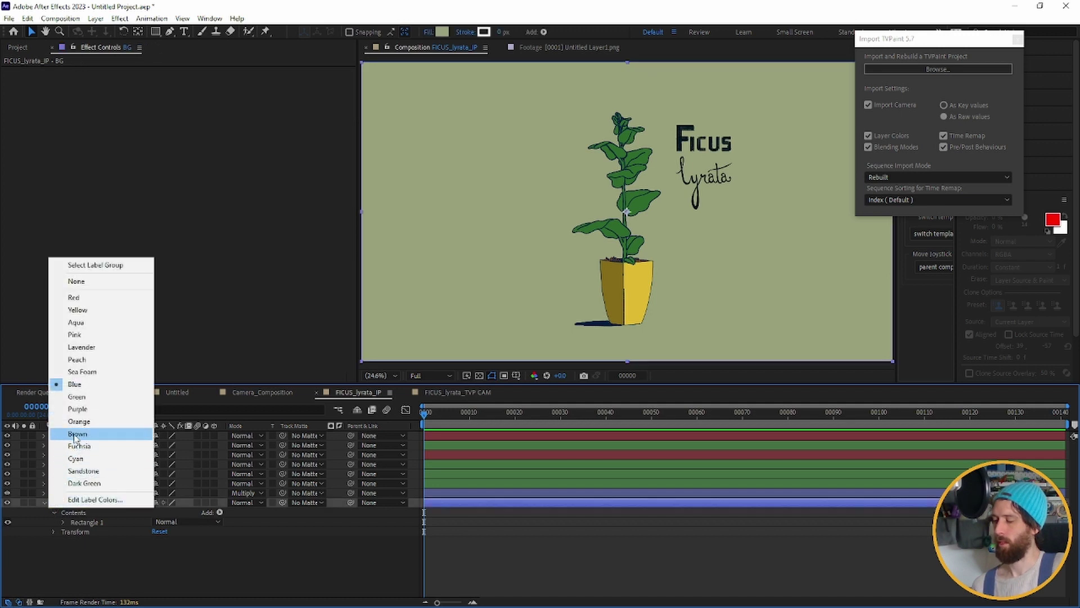
pyautogui.click(89, 360)
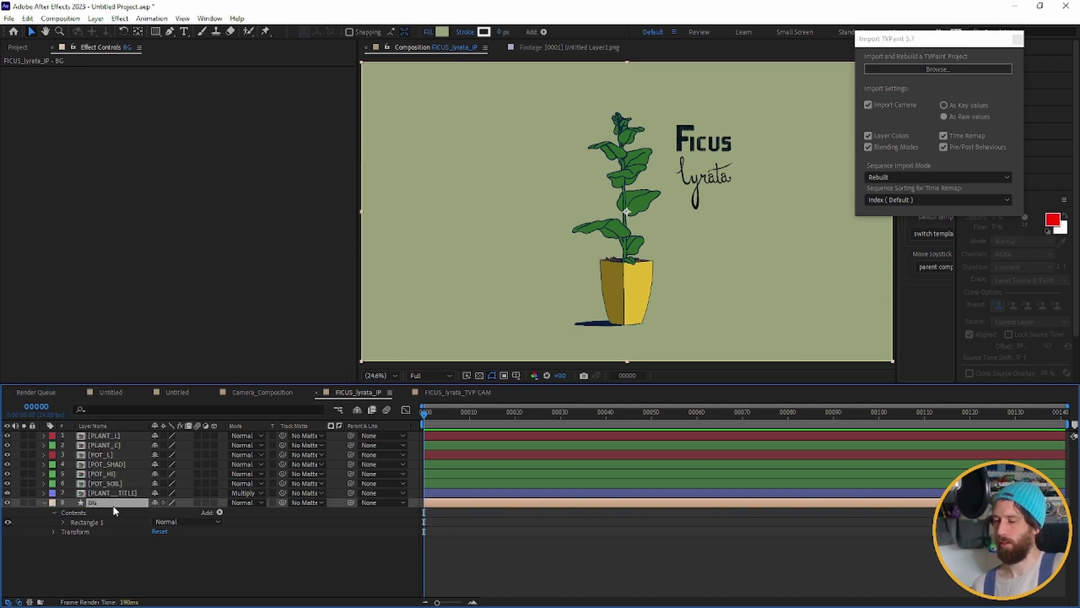
pyautogui.click(124, 444)
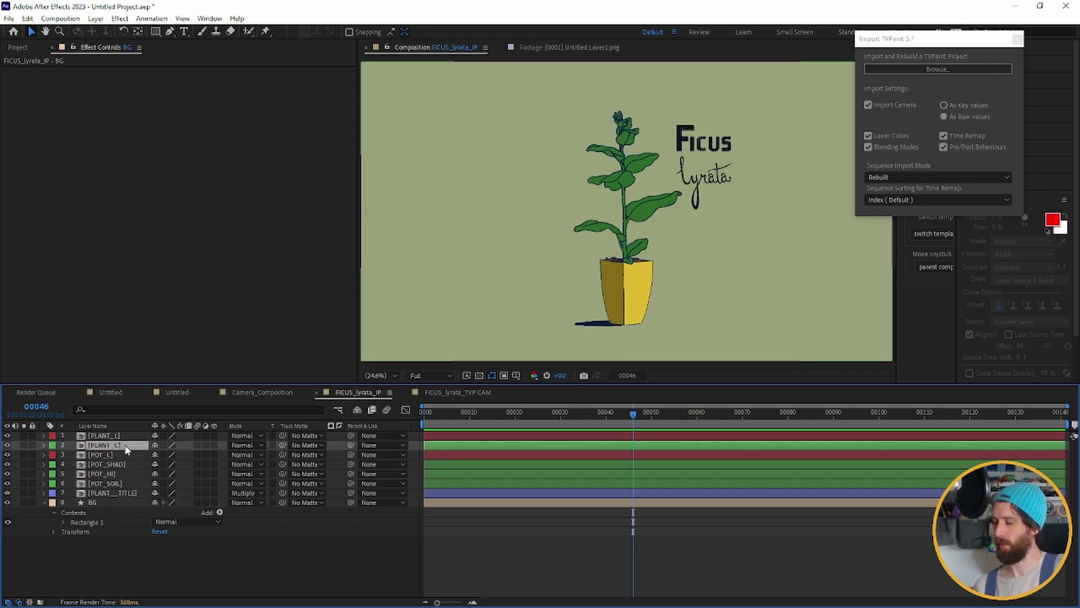
pyautogui.hotkey('ctrl', 'd')
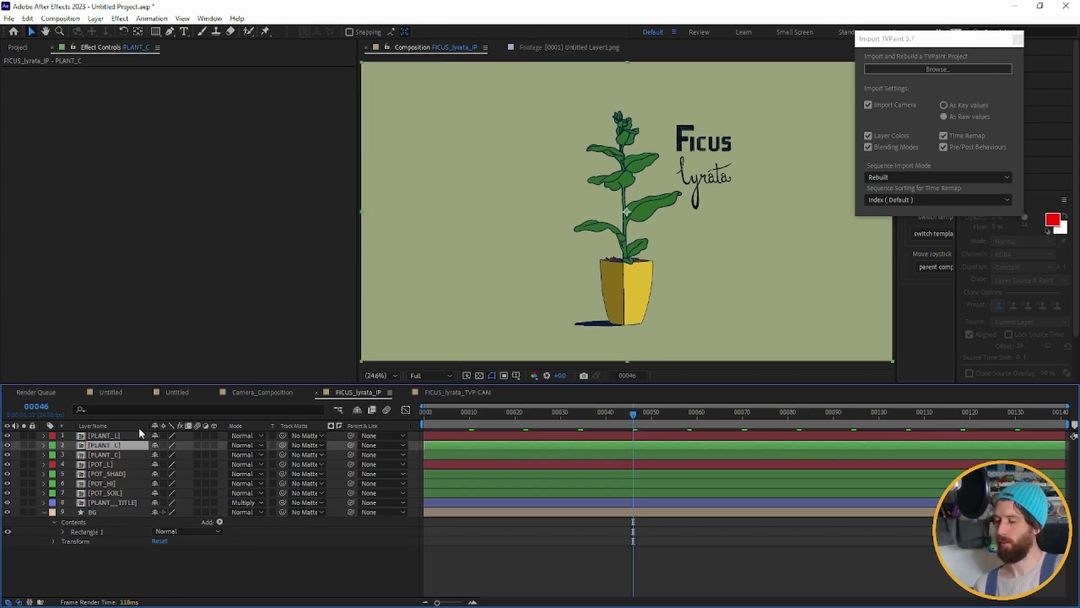
pyautogui.click(156, 32)
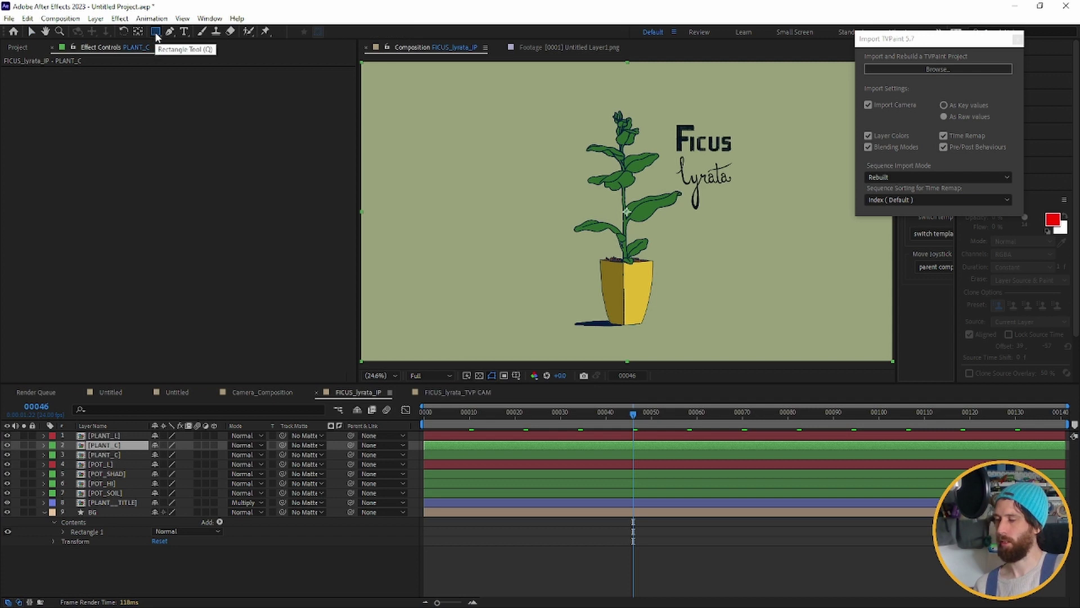
pyautogui.press('Delete')
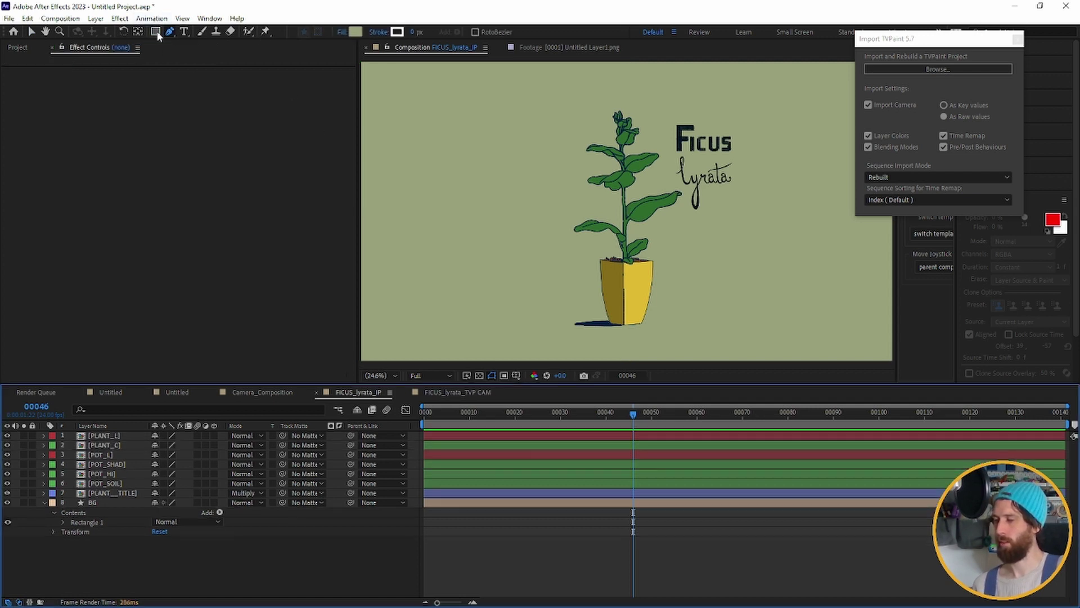
# Create a new shape layer with a light turquoise-green fill and a rectangle covering the whole composition
pyautogui.click(355, 32)
pyautogui.moveTo(904, 273)
pyautogui.mouseDown()
pyautogui.moveTo(892, 246)
pyautogui.moveTo(861, 246)
pyautogui.moveTo(858, 222)
pyautogui.moveTo(833, 231)
pyautogui.moveTo(872, 210)
pyautogui.mouseUp()
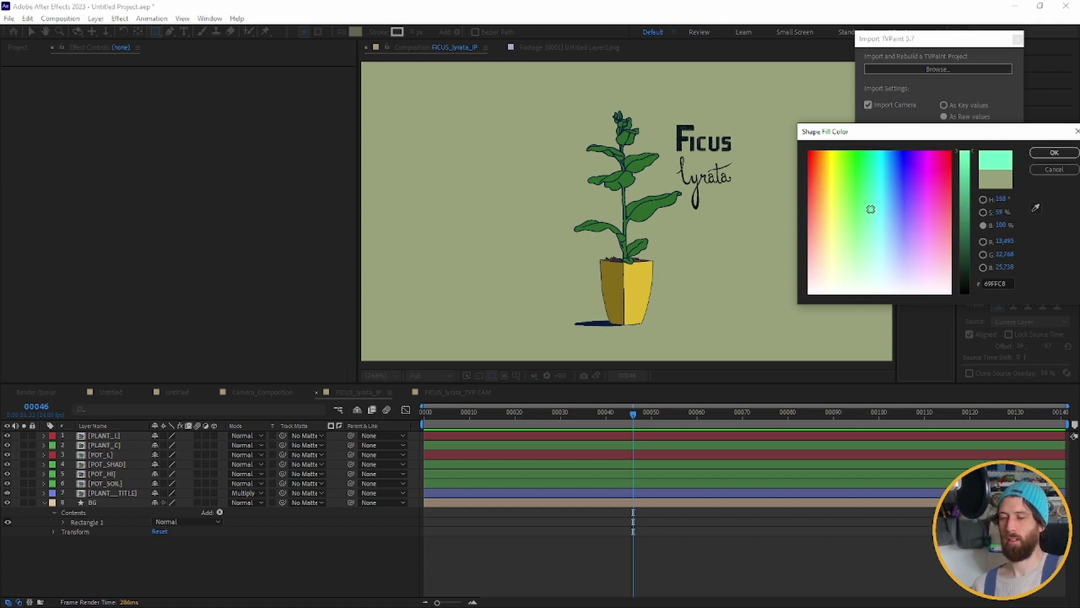
pyautogui.click(1054, 153)
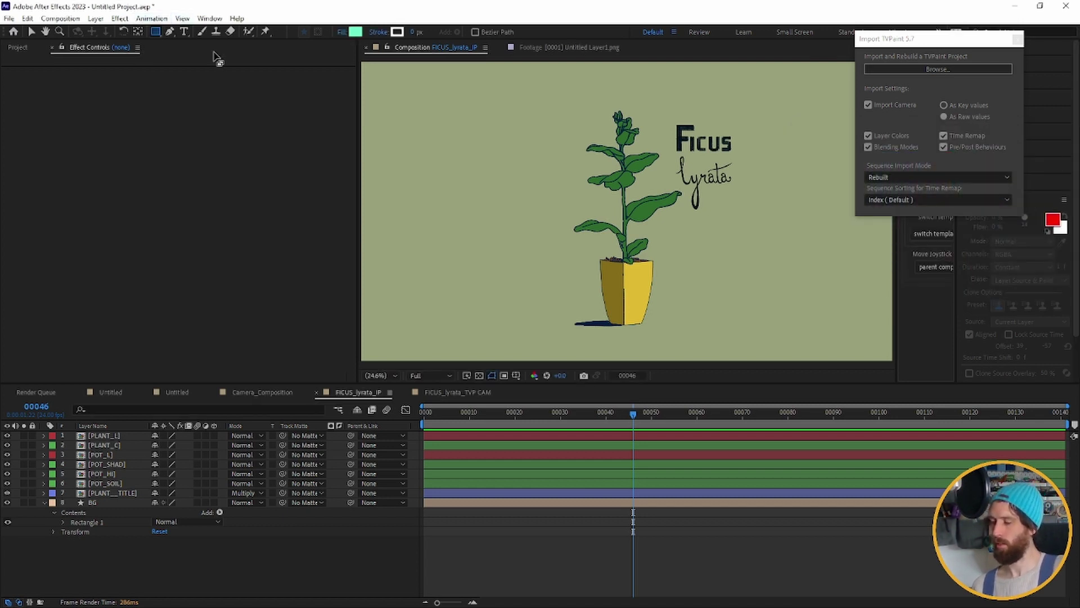
pyautogui.doubleClick(155, 32)
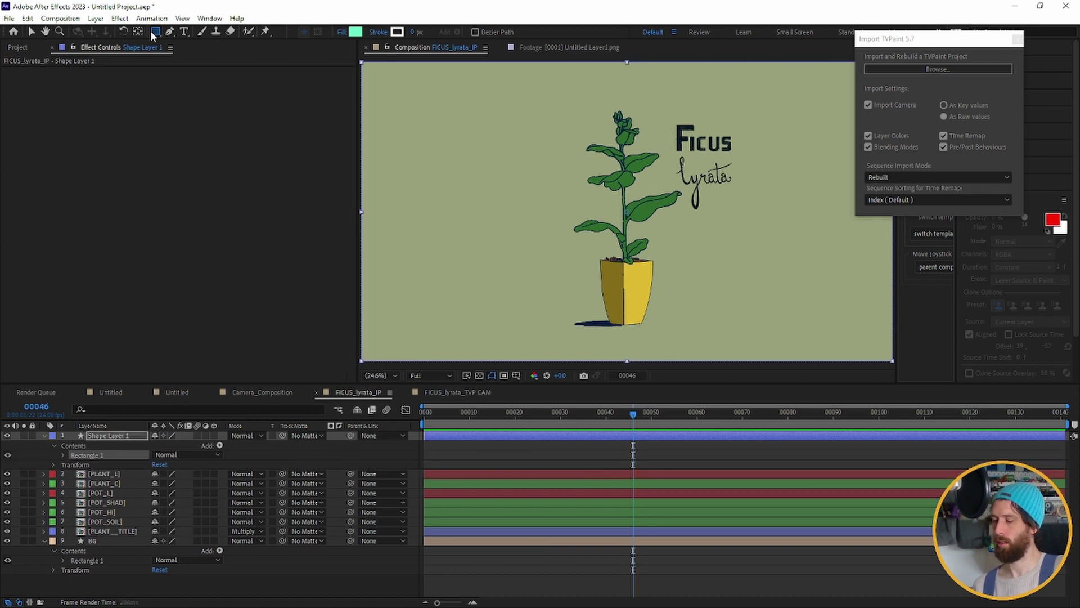
# Rename the new turquoise shape layer as PLANT_COLOUR SHIFT
pyautogui.click(101, 438)
pyautogui.write('PLANT')
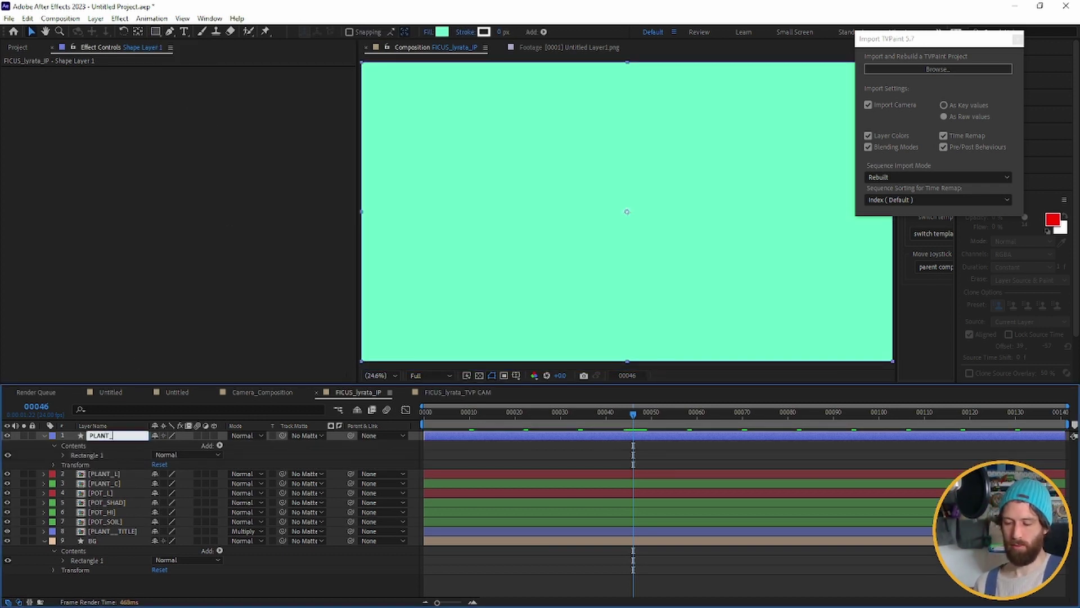
pyautogui.write('_COLOUR')
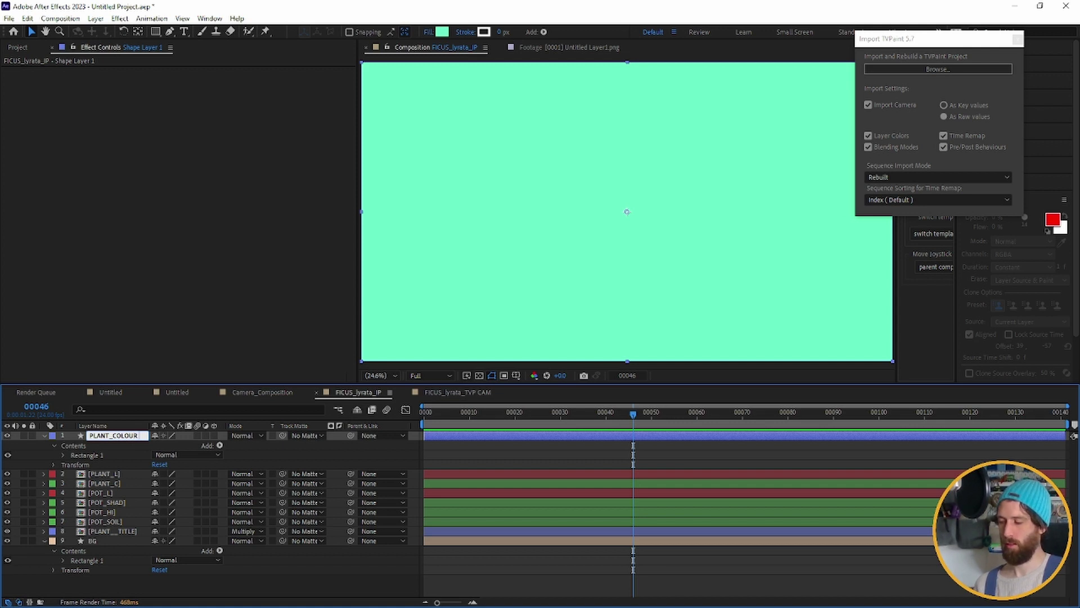
pyautogui.write(' SHIFT')
pyautogui.press('Return')
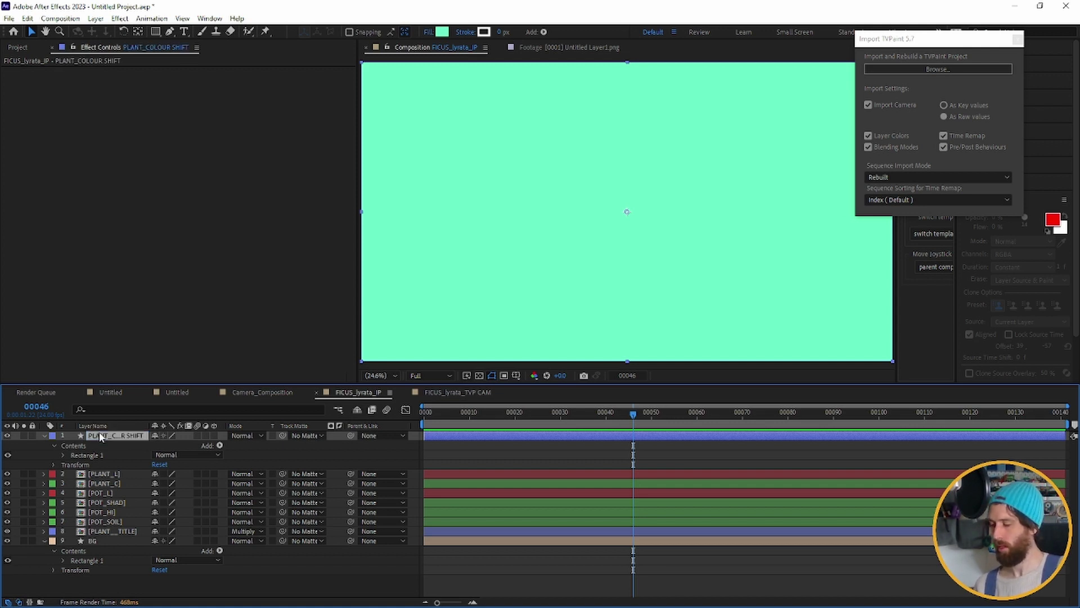
# Assign PLANT_C as the track matte of the PLANT_COLOUR SHIFT layer and move that layer beneath PLANT_L
pyautogui.click(121, 474)
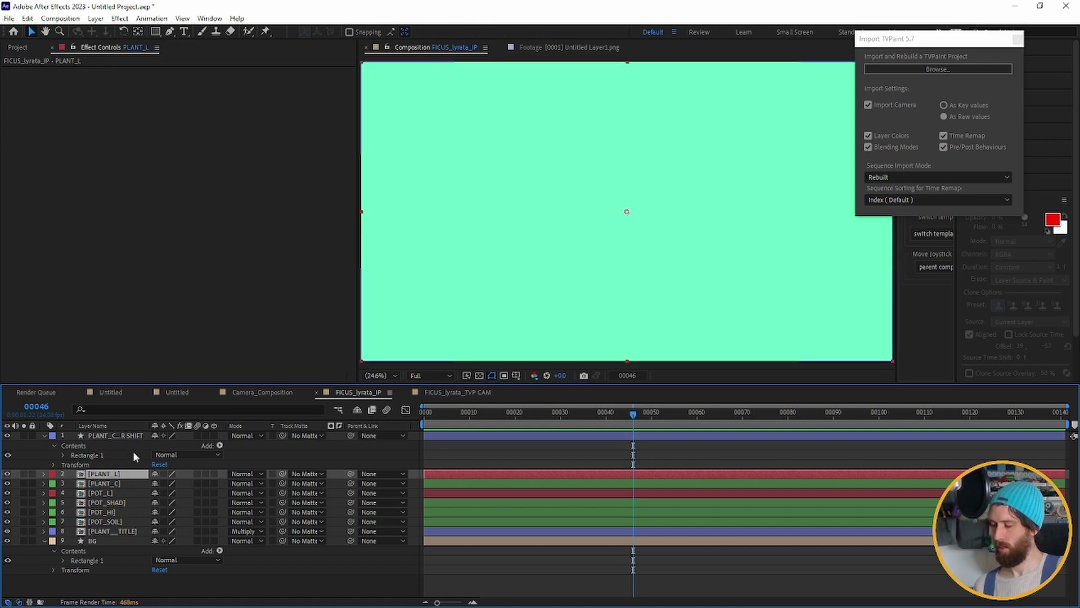
pyautogui.click(304, 436)
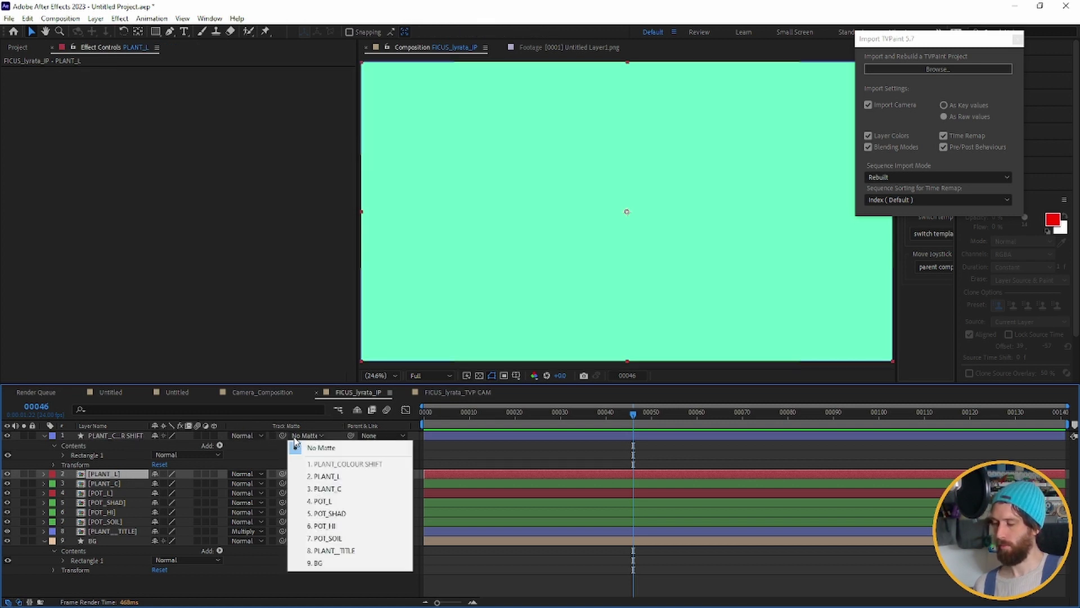
pyautogui.click(324, 488)
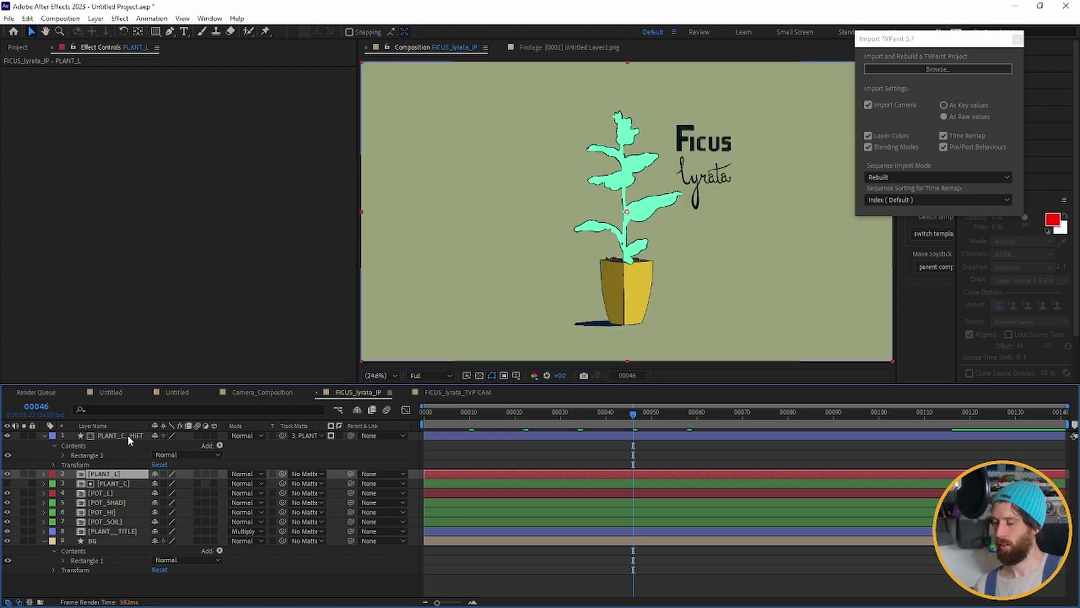
pyautogui.moveTo(127, 435); pyautogui.dragTo(114, 481)
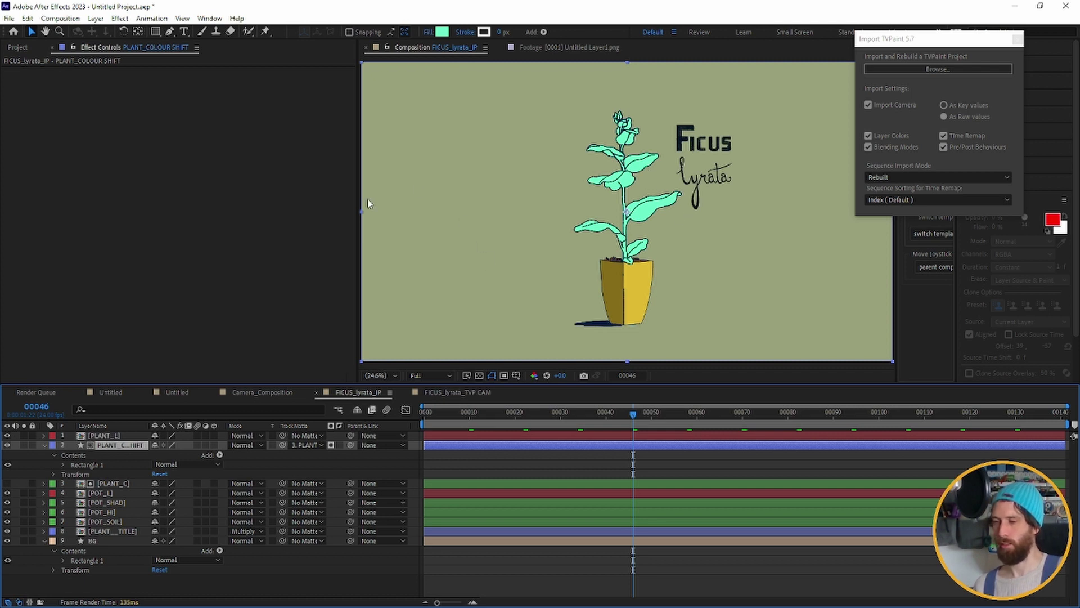
# Draw a rectangular mask on the PLANT_COLOUR SHIFT layer around the upper leaves of the plant
pyautogui.click(156, 31)
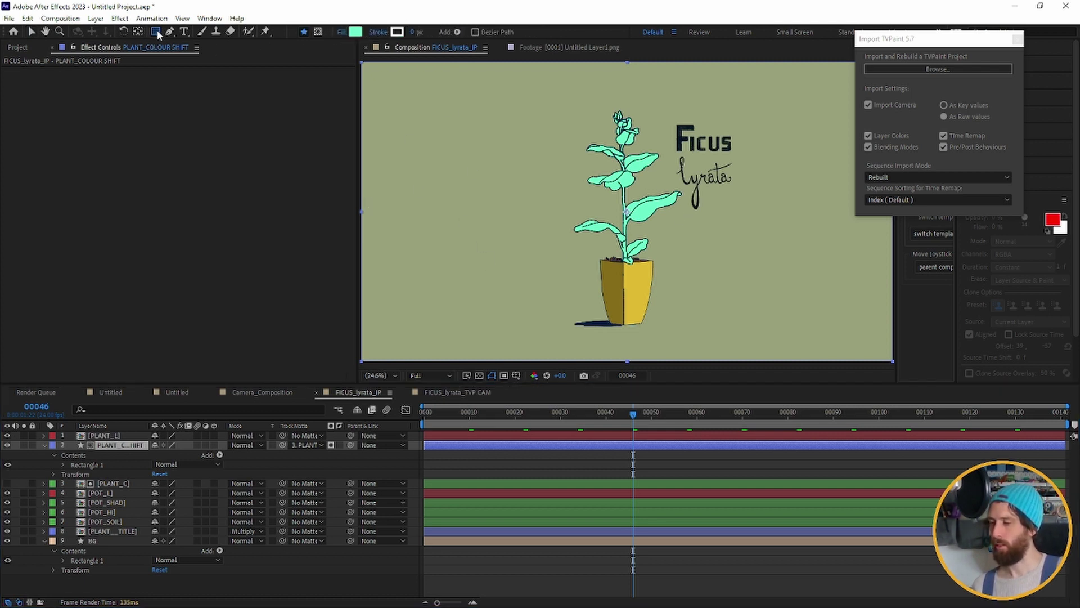
pyautogui.click(318, 31)
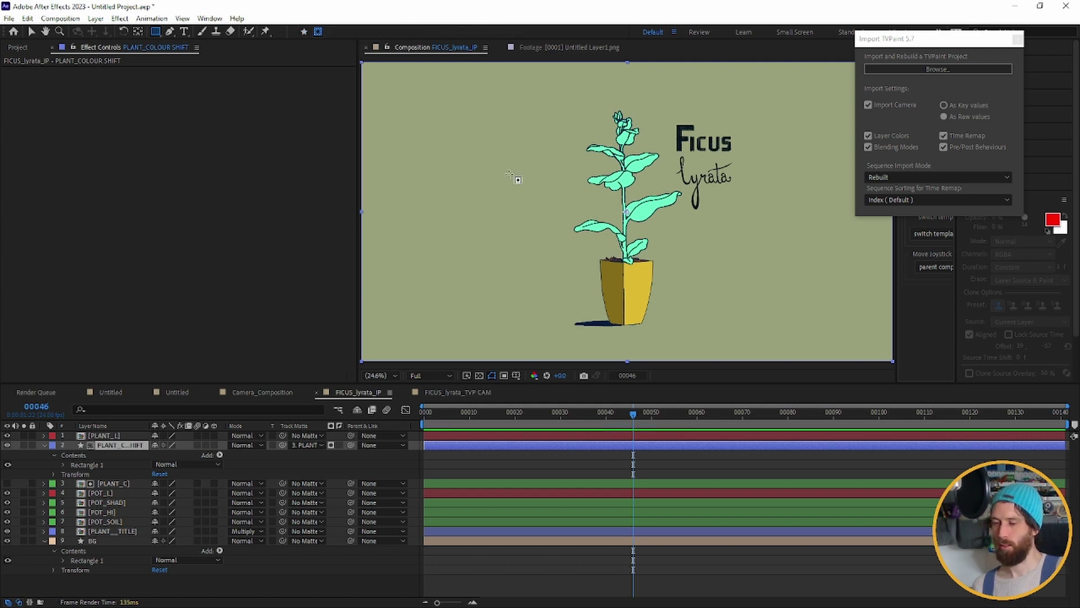
pyautogui.moveTo(528, 92)
pyautogui.mouseDown()
pyautogui.moveTo(712, 145)
pyautogui.moveTo(713, 168)
pyautogui.mouseUp()
# Use the Mask Feather tool to soften the mask's lower edge outward to the pot's rim and inward to the plant's tip
pyautogui.press('g')
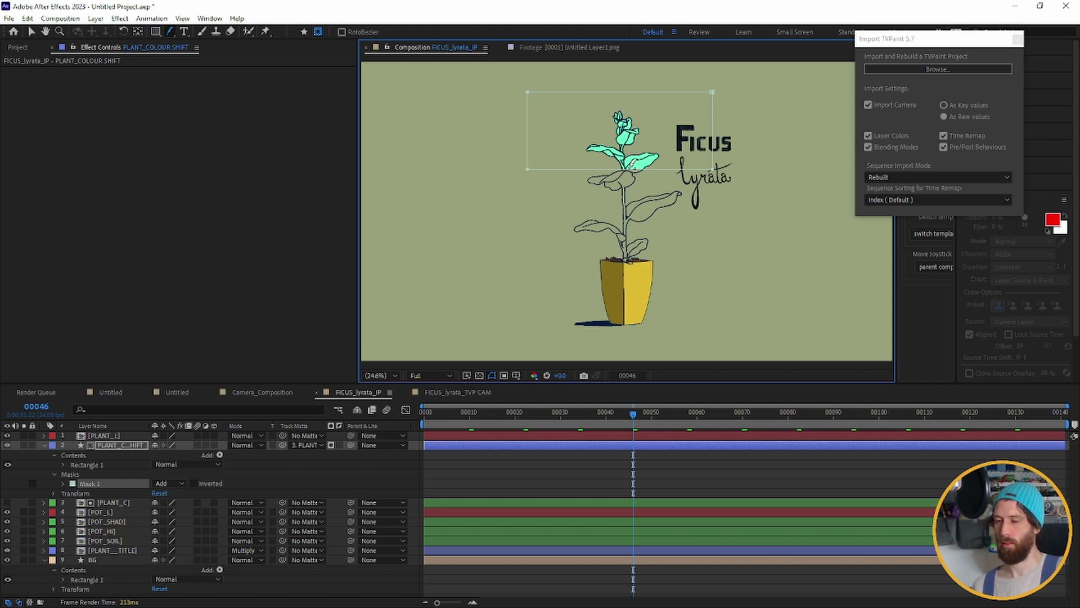
pyautogui.click(615, 263)
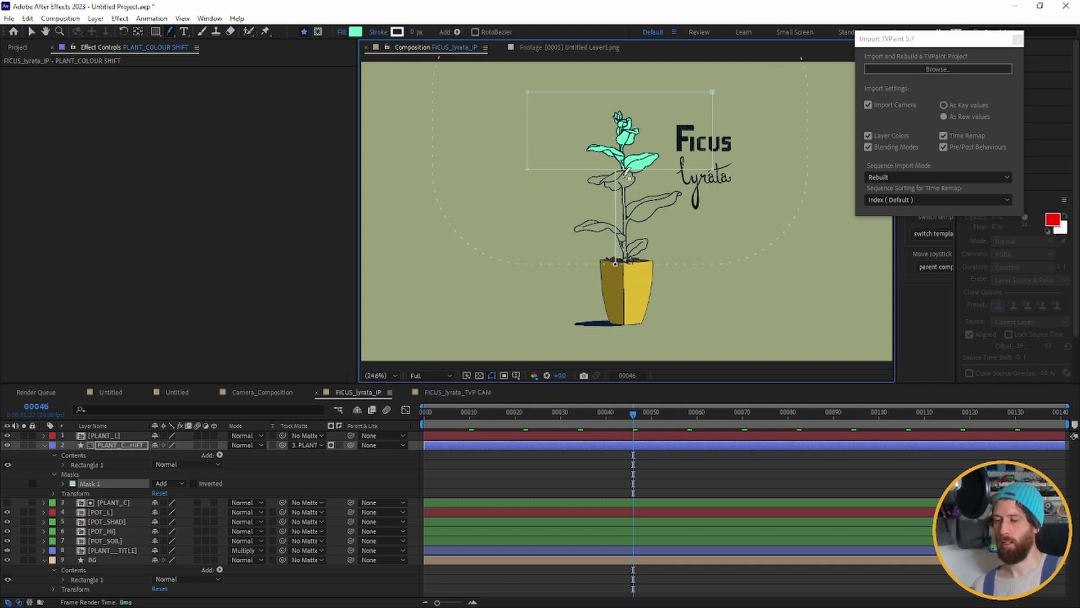
pyautogui.click(628, 174)
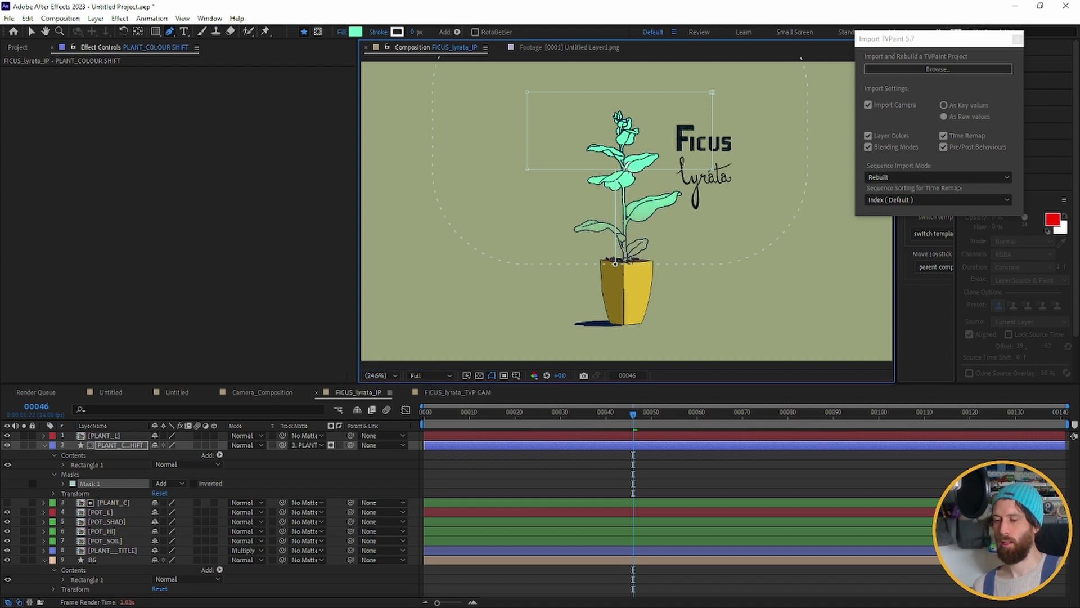
pyautogui.click(627, 167)
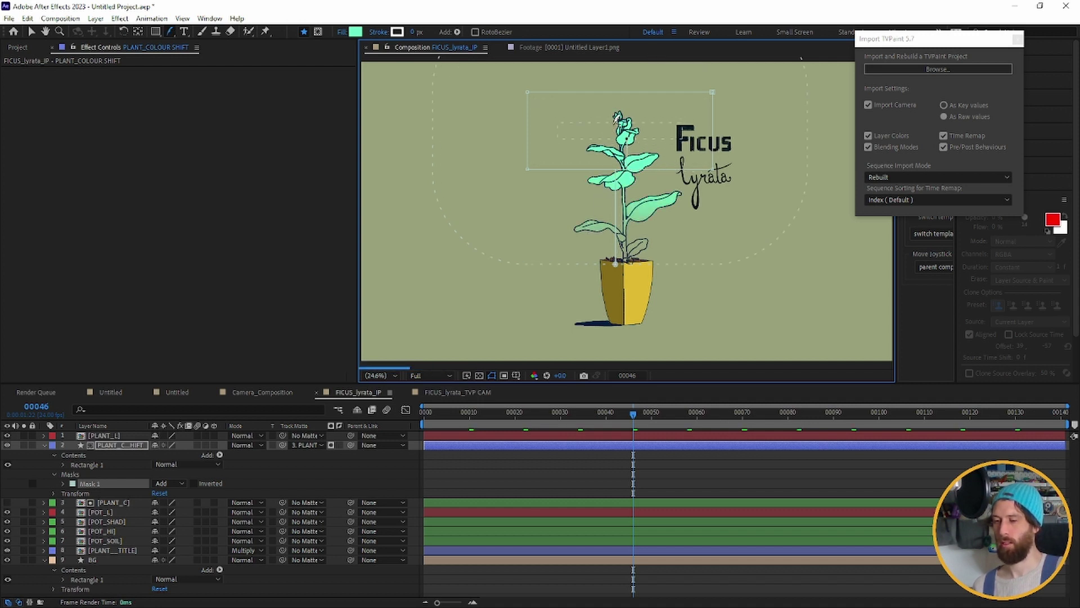
pyautogui.click(615, 100)
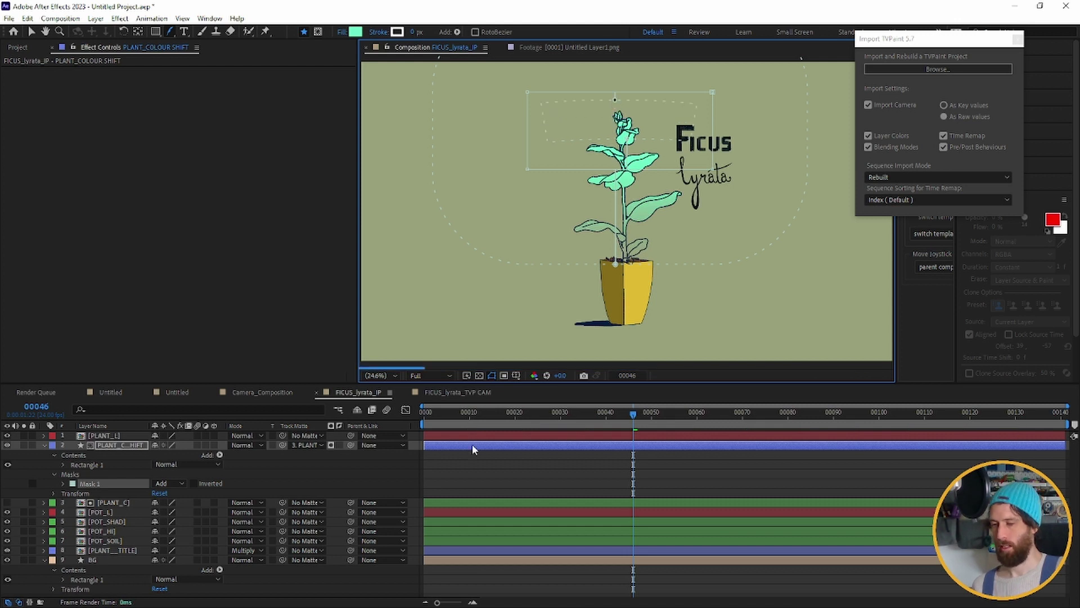
# Turn the PLANT_C layer's visibility back on and set the colour shift layer's mask mode to Subtract
pyautogui.click(289, 472)
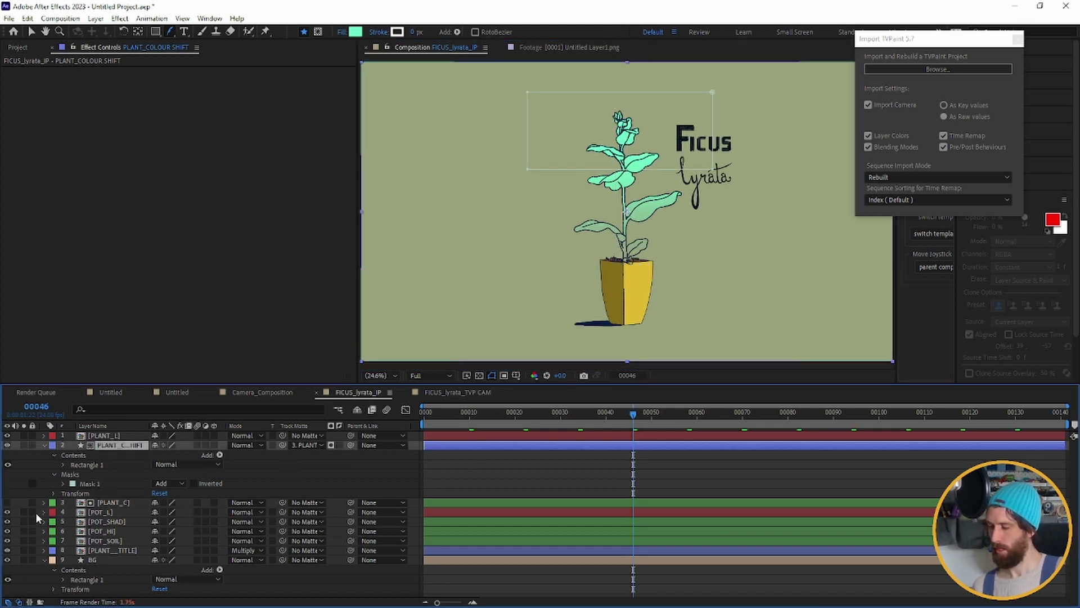
pyautogui.click(406, 465)
pyautogui.click(170, 484)
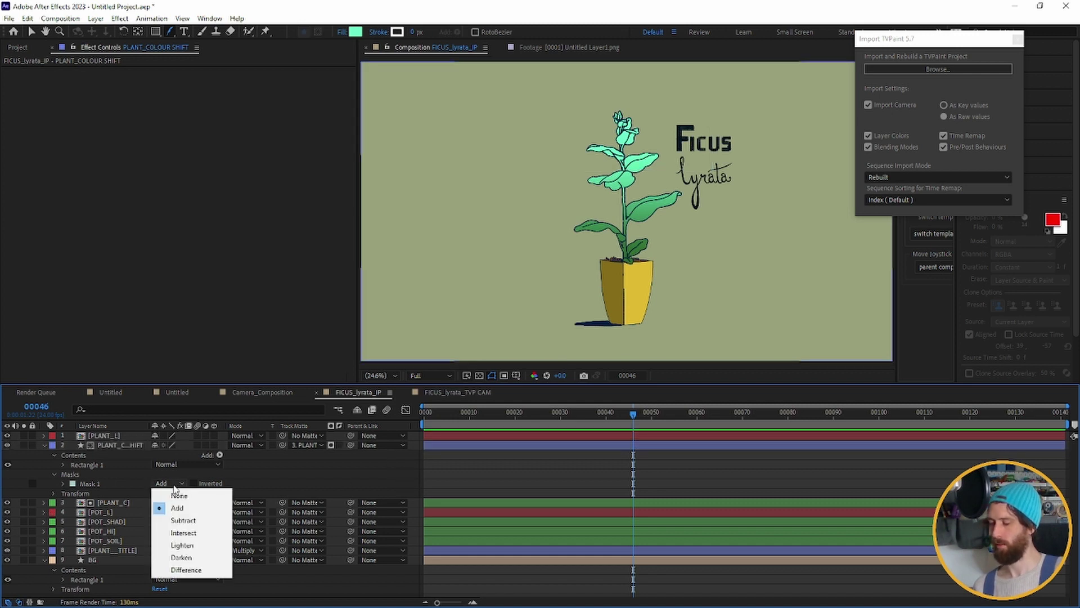
pyautogui.click(179, 525)
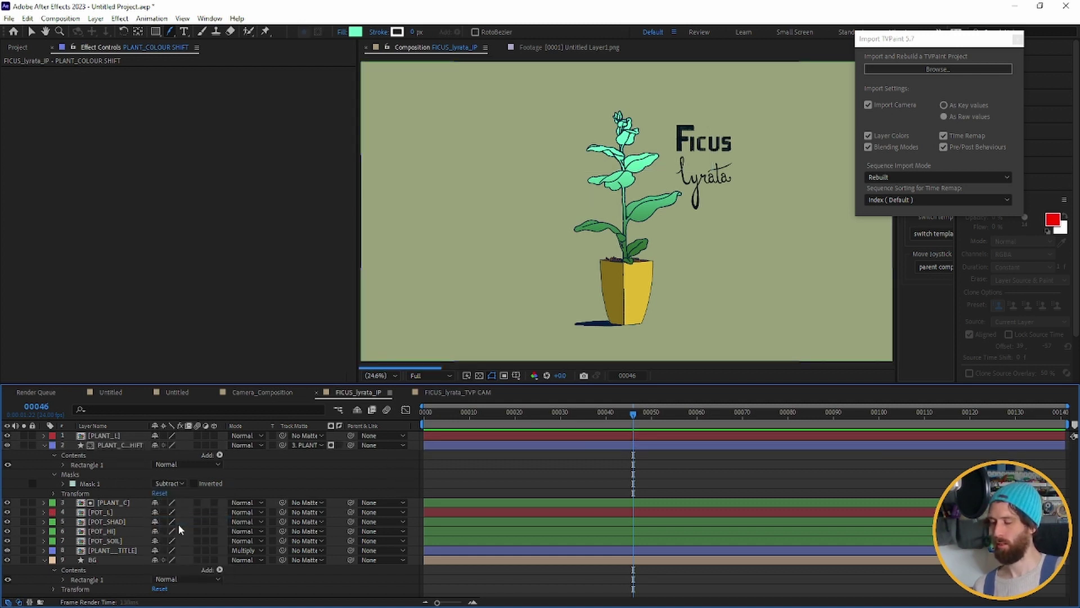
# Set the PLANT_COLOUR SHIFT layer's blending mode to Overlay and its mask mode back to Add
pyautogui.click(243, 445)
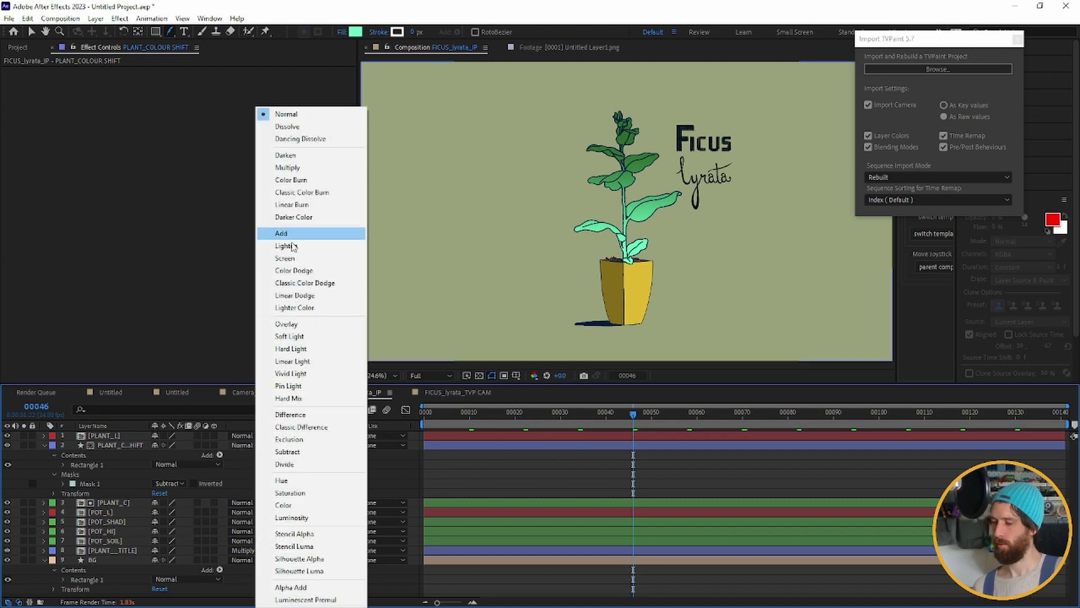
pyautogui.click(289, 325)
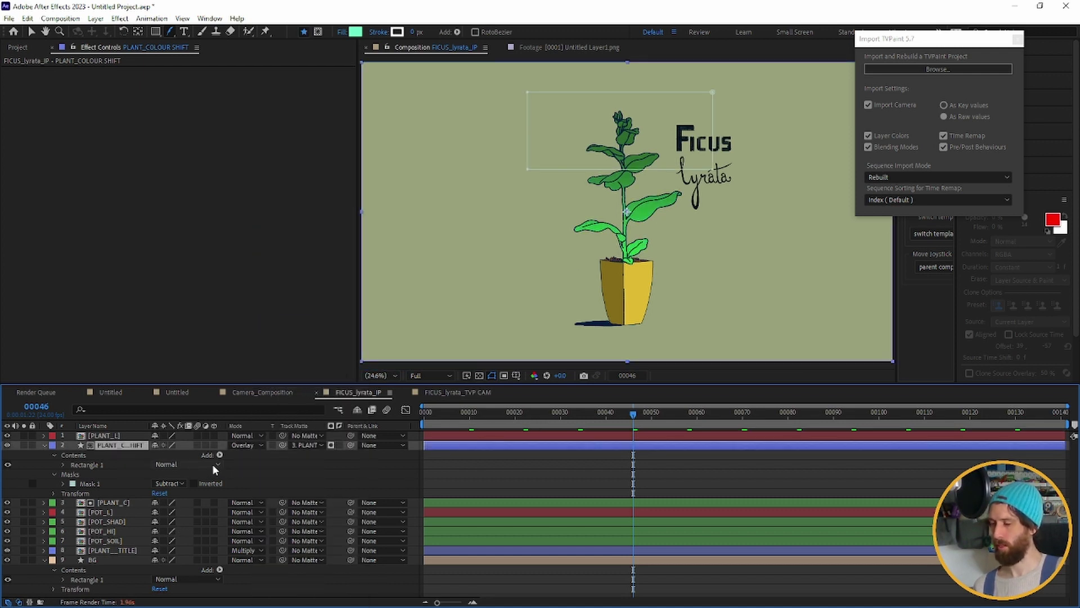
pyautogui.click(173, 483)
pyautogui.click(178, 508)
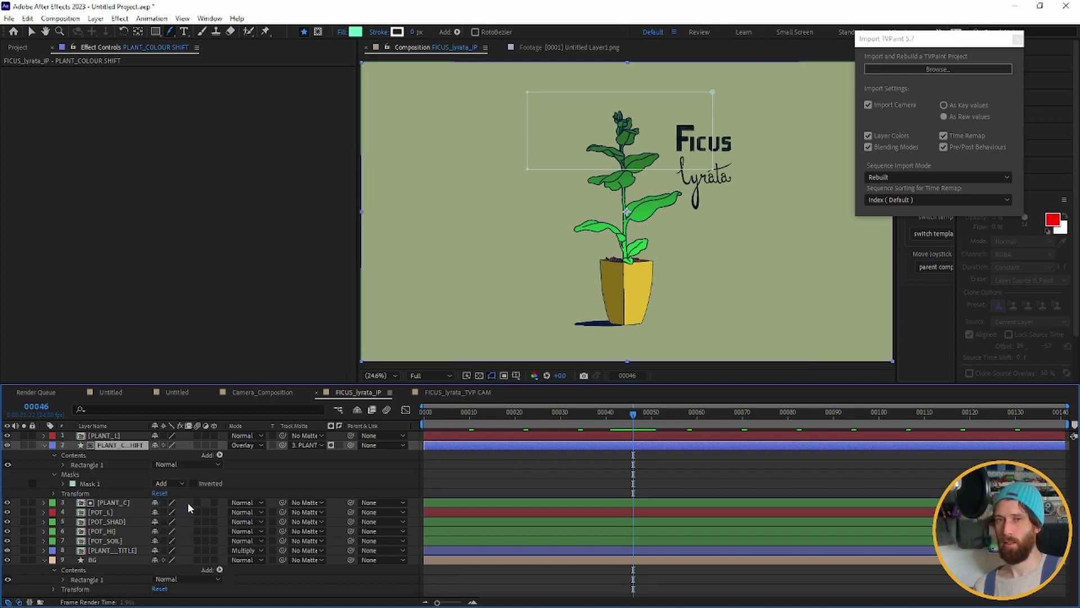
# Set the PLANT_COLOUR SHIFT layer's opacity to 50% and deselect the layer
pyautogui.press('t')
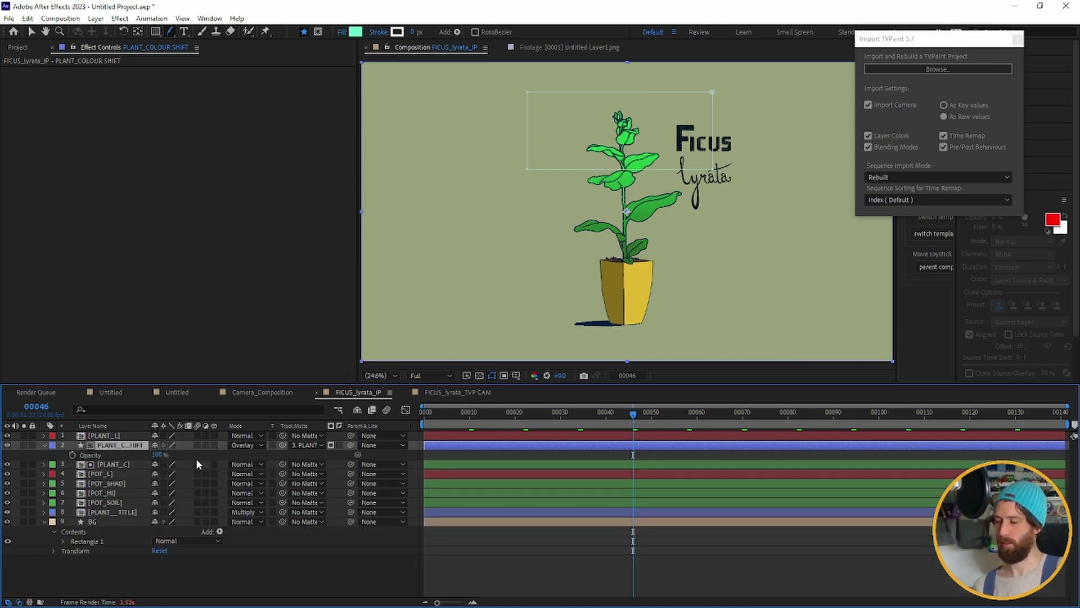
pyautogui.click(158, 455)
pyautogui.write('50')
pyautogui.press('Return')
pyautogui.click(234, 577)
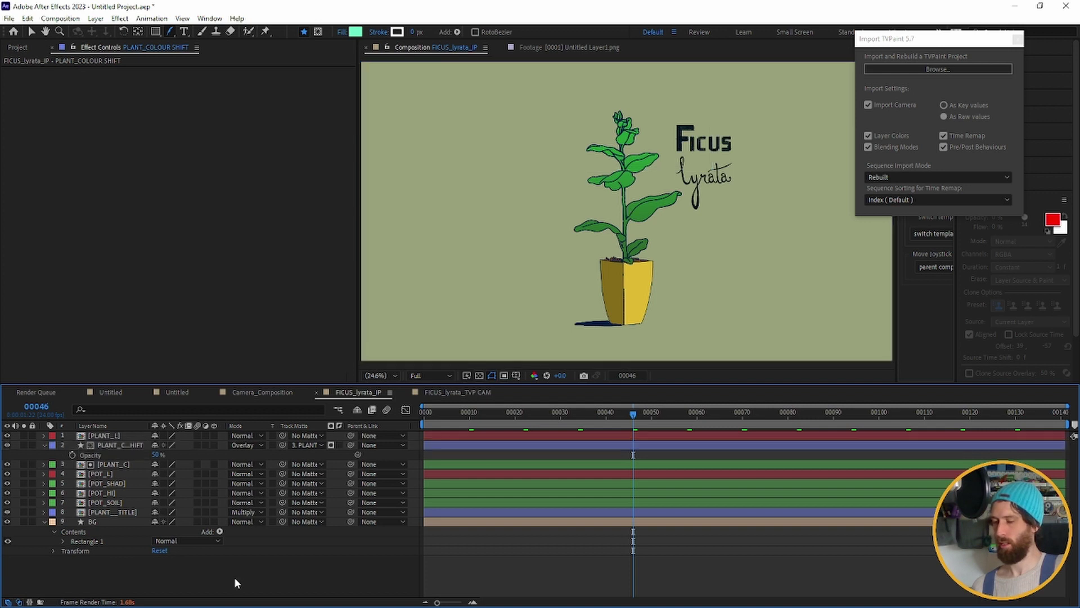
# Open the PLANT_L precomposition, scrub back to frame 0 and expand its sequence layer's properties
pyautogui.click(108, 437)
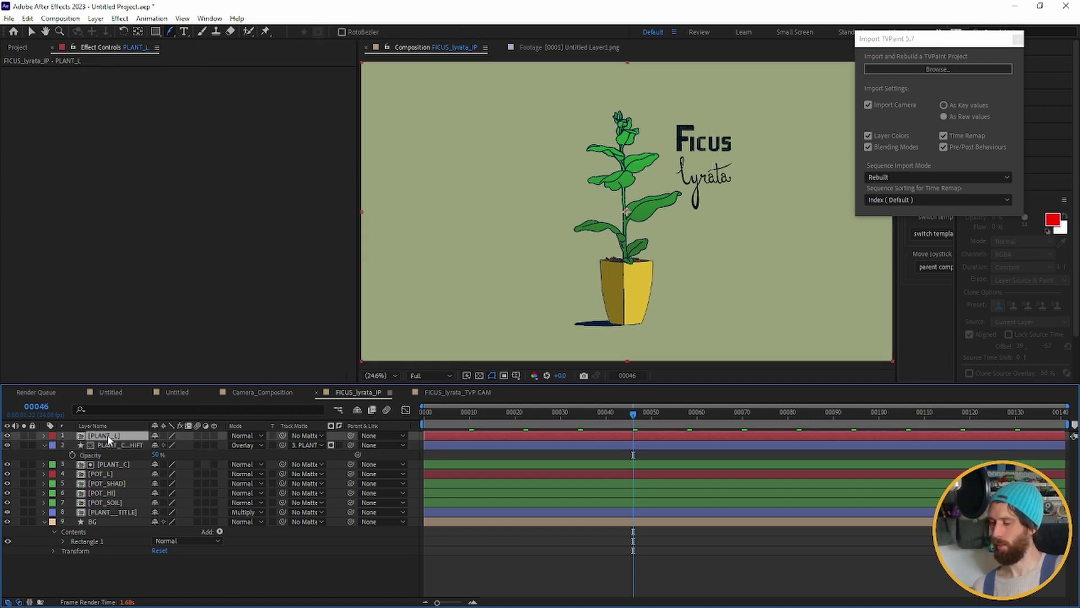
pyautogui.doubleClick(108, 437)
pyautogui.click(478, 413)
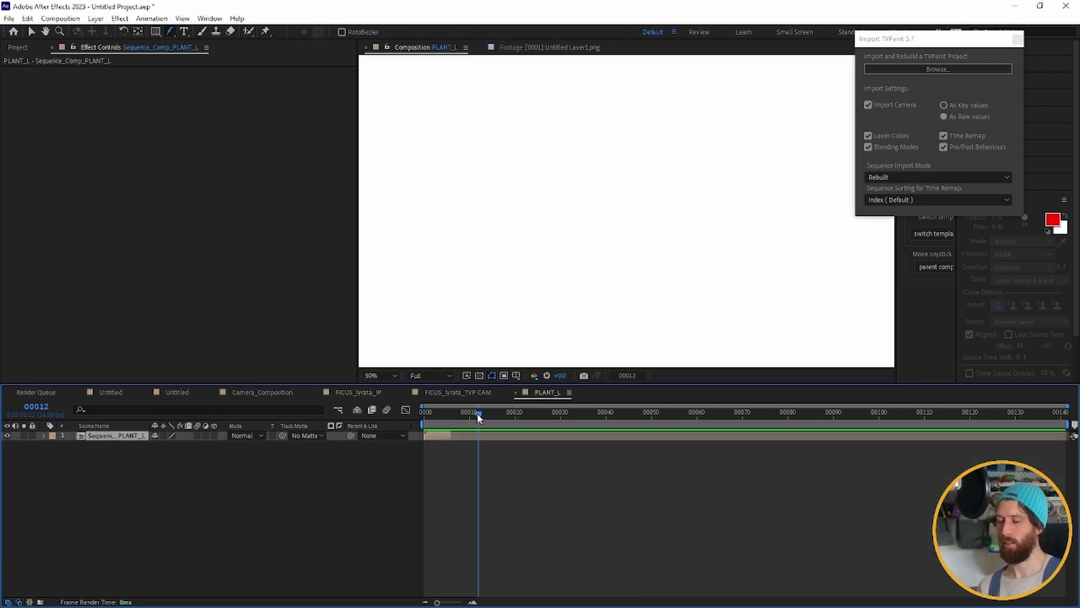
pyautogui.moveTo(477, 413); pyautogui.dragTo(424, 416)
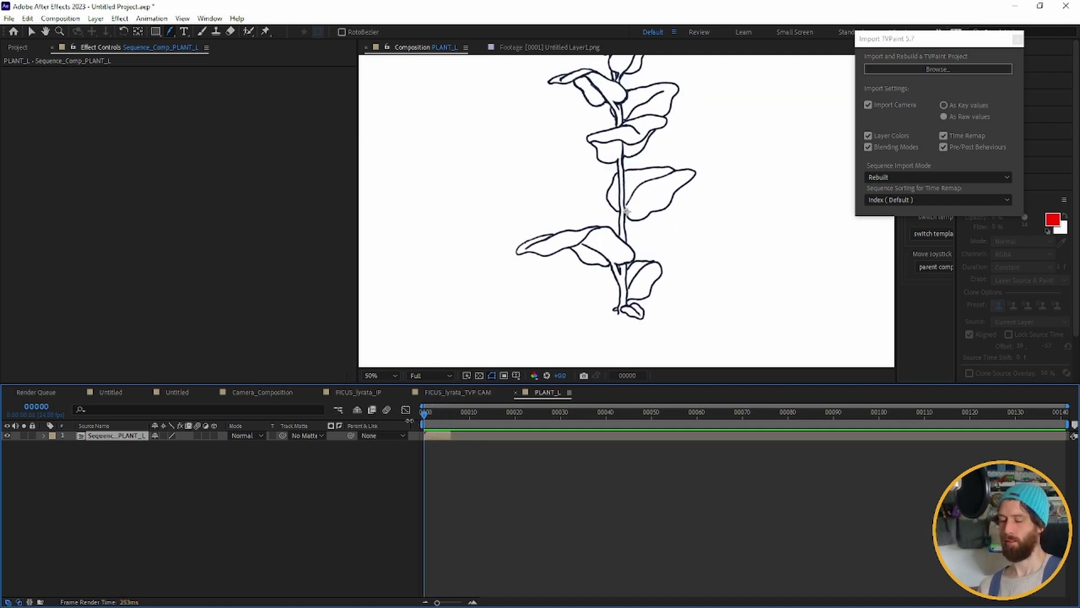
pyautogui.click(43, 436)
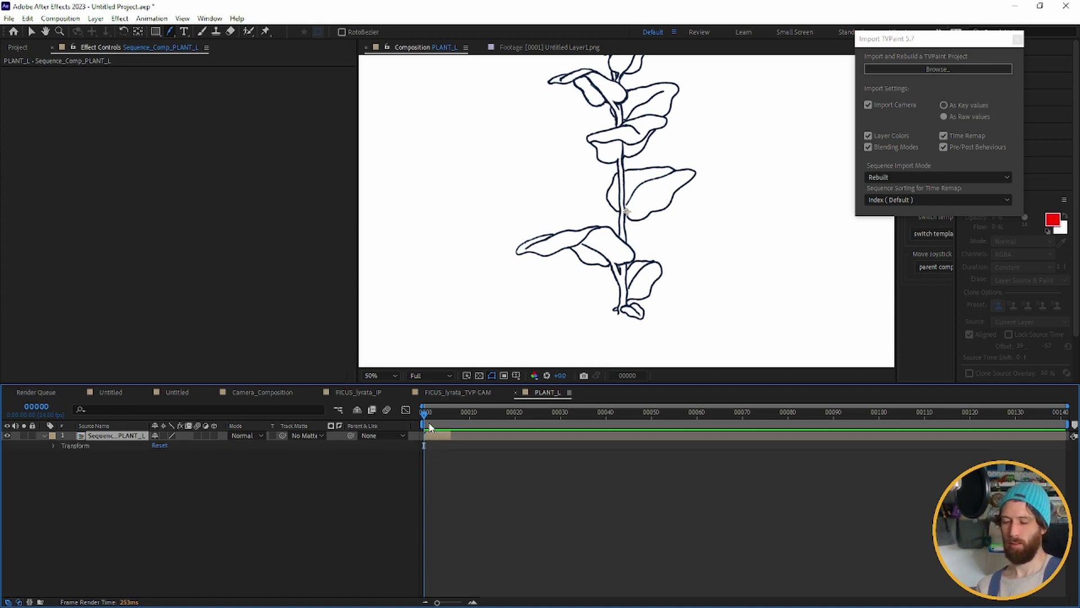
# Open the nested Sequence_Comp_PLANT_L composition from PLANT_L and examine its individual frame image layers
pyautogui.press('u')
pyautogui.press('space')
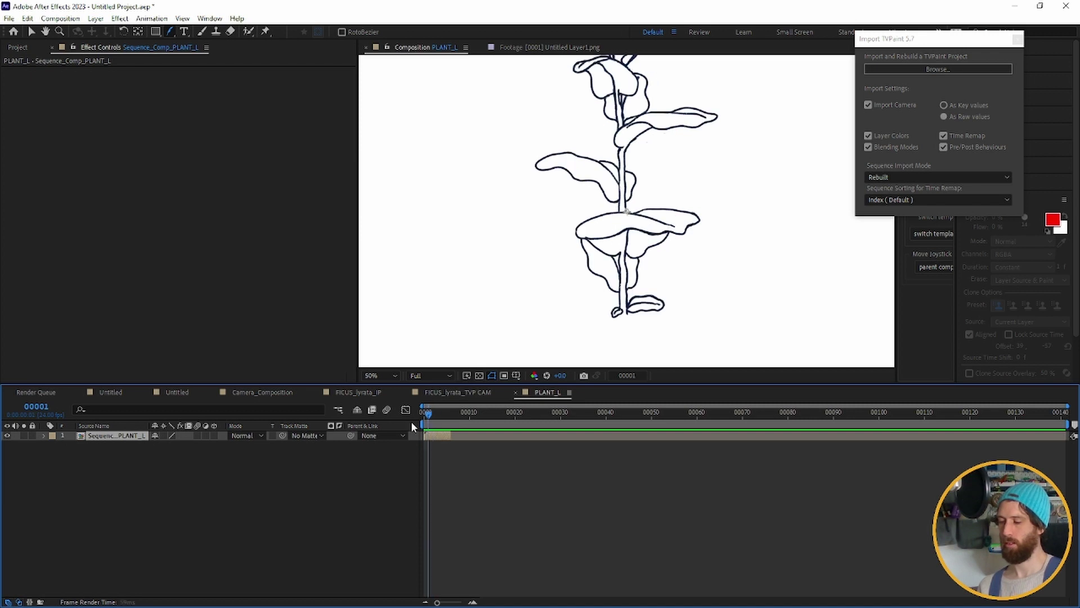
pyautogui.doubleClick(127, 436)
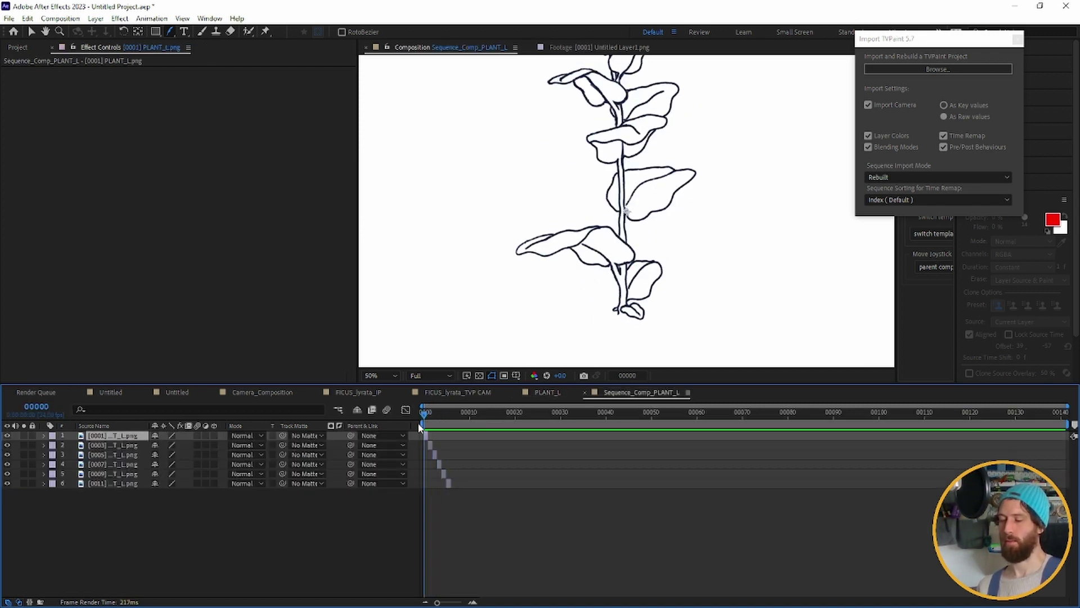
pyautogui.moveTo(417, 424)
pyautogui.mouseDown()
pyautogui.moveTo(452, 424)
pyautogui.moveTo(425, 428)
pyautogui.moveTo(439, 440)
pyautogui.moveTo(398, 439)
pyautogui.mouseUp()
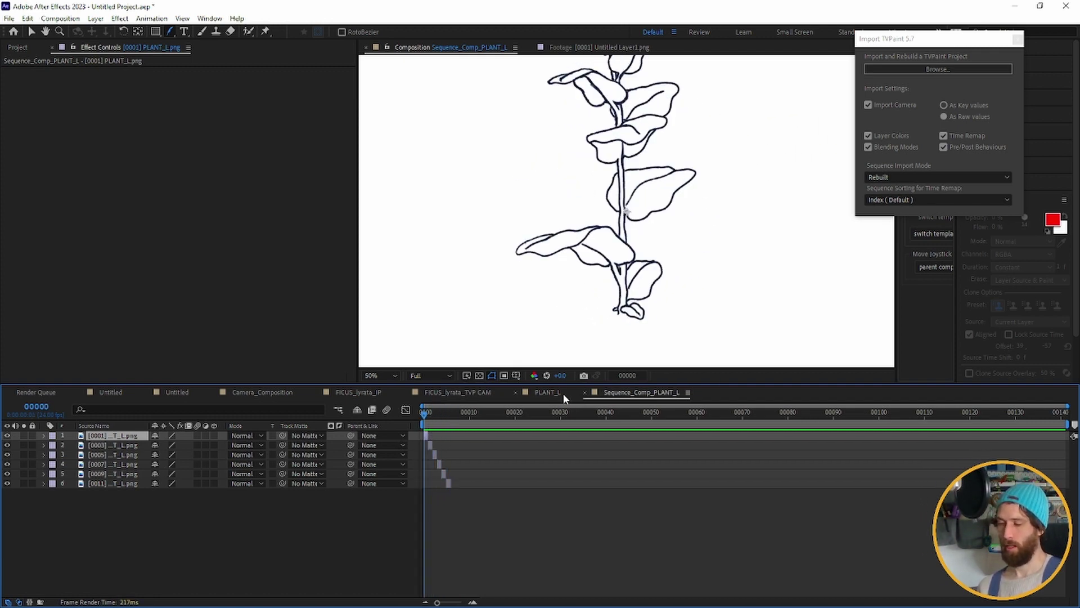
# Go back to PLANT_L, check its sequence layer's properties, and return to the FICUS_lyrata_IP composition
pyautogui.click(549, 392)
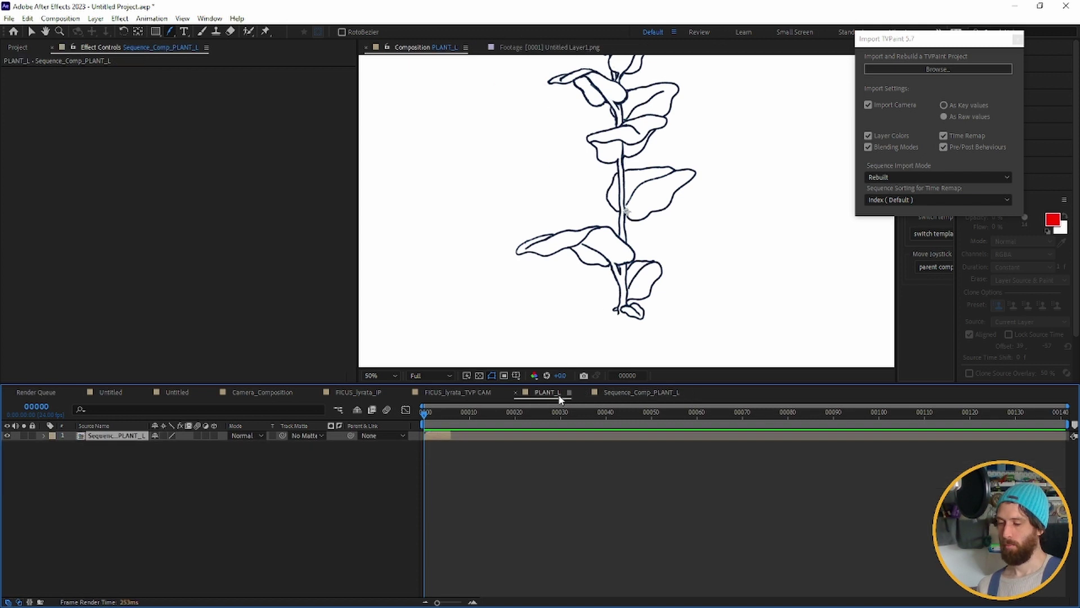
pyautogui.click(140, 440)
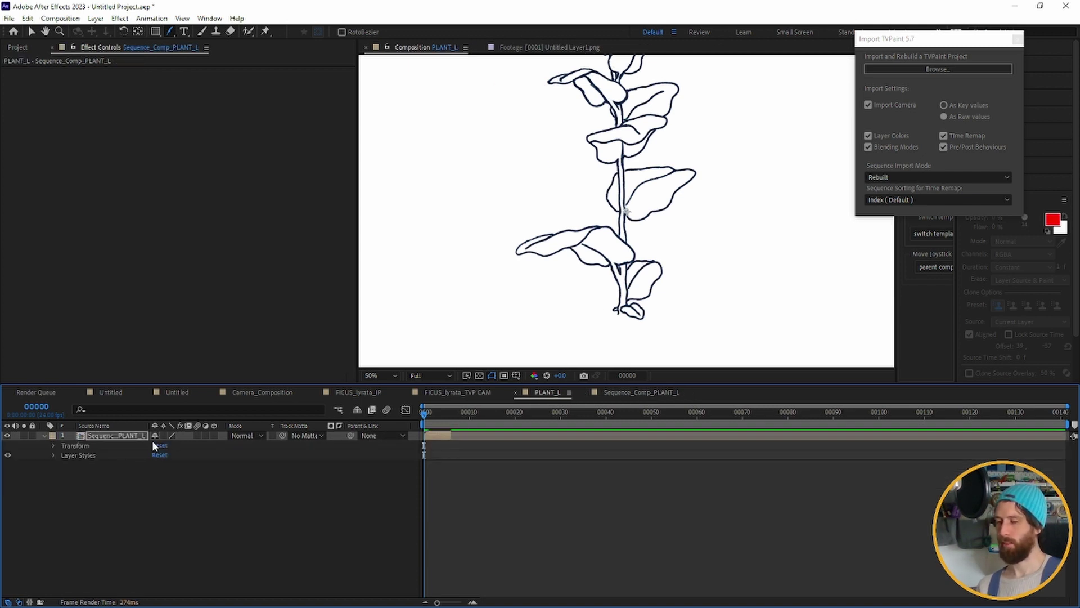
pyautogui.click(304, 436)
pyautogui.click(325, 392)
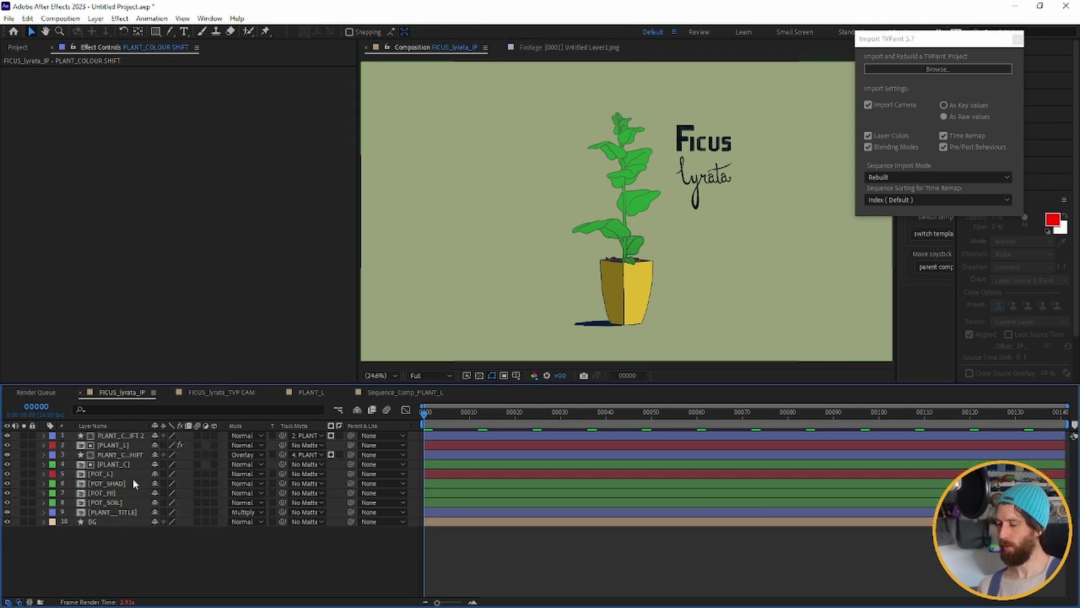
# Duplicate the PLANT_C layer and apply a Bevel and Emboss layer style to the upper copy
pyautogui.click(133, 472)
pyautogui.click(137, 465)
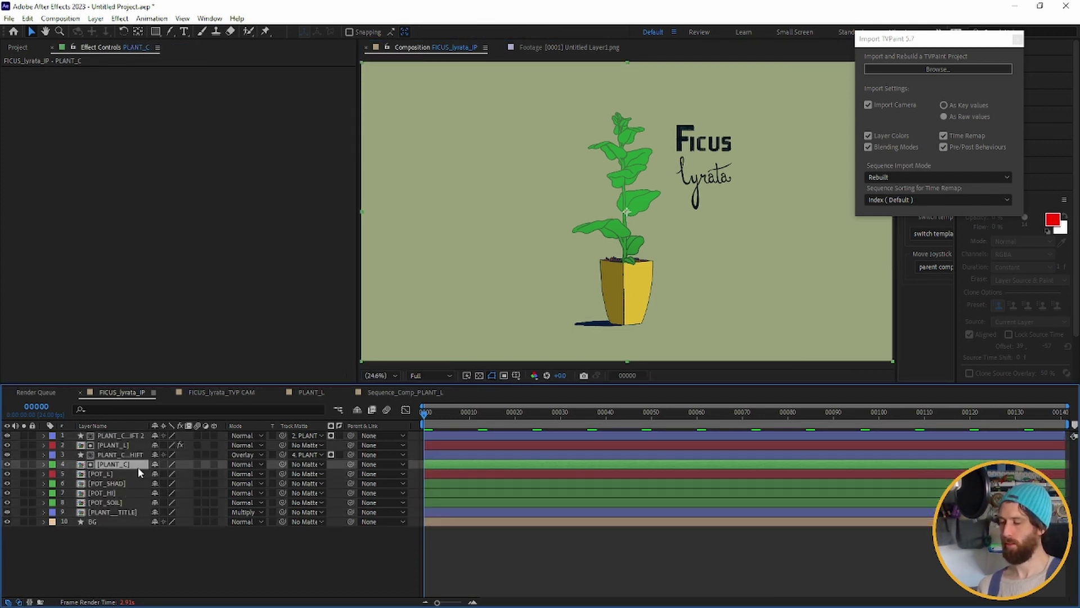
pyautogui.hotkey('ctrl', 'd')
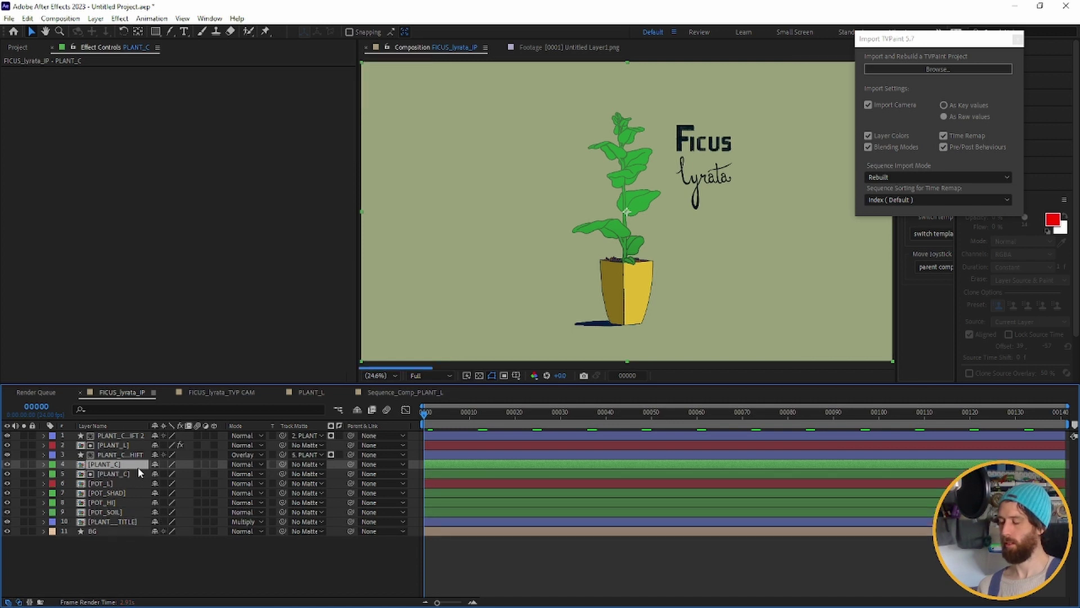
pyautogui.rightClick(138, 468)
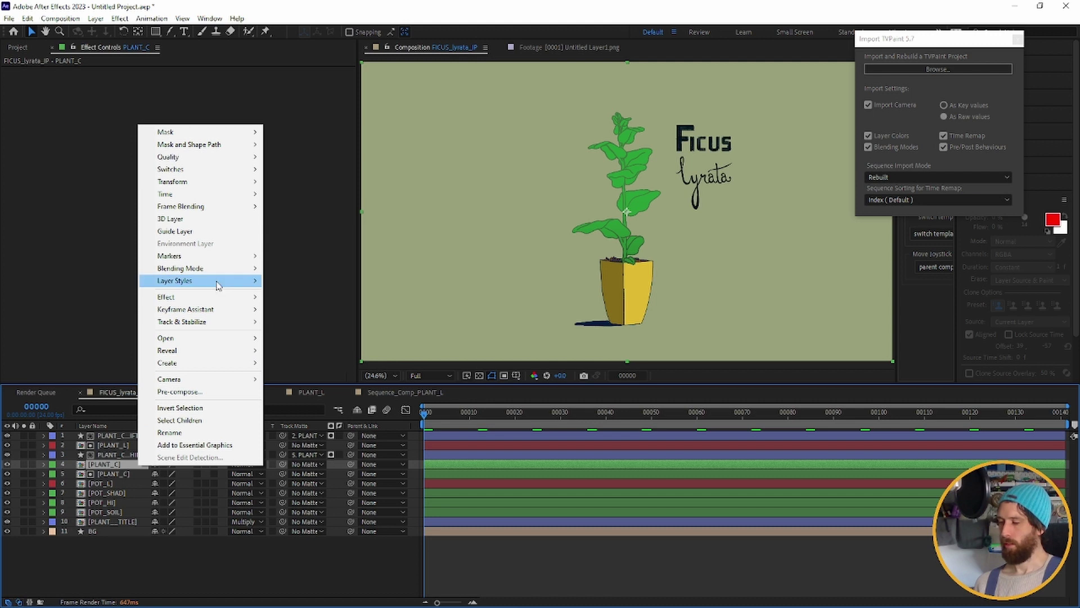
pyautogui.moveTo(219, 281)
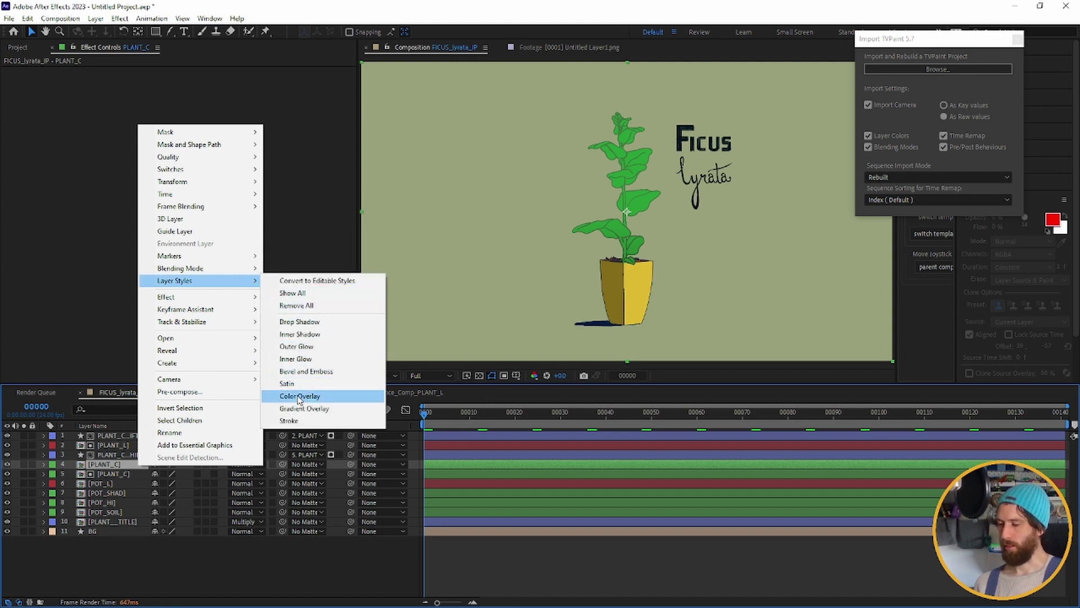
pyautogui.click(317, 371)
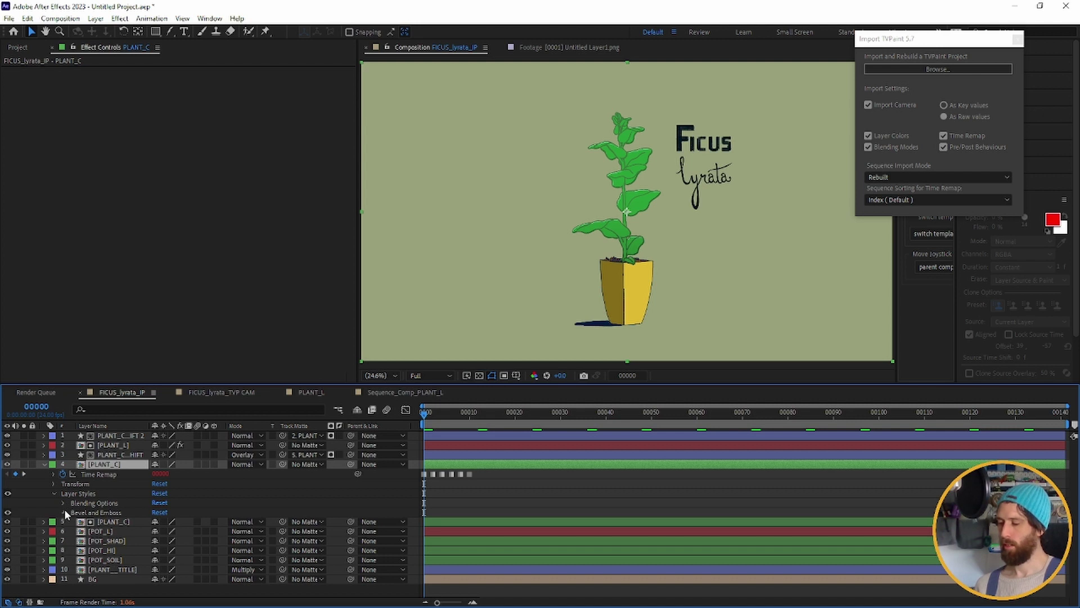
# Expand the Bevel and Emboss settings on the duplicated PLANT_C layer and solo that layer
pyautogui.click(63, 512)
pyautogui.scroll(-3, 35, 461)
pyautogui.scroll(1, 45, 471)
pyautogui.scroll(2, 42, 463)
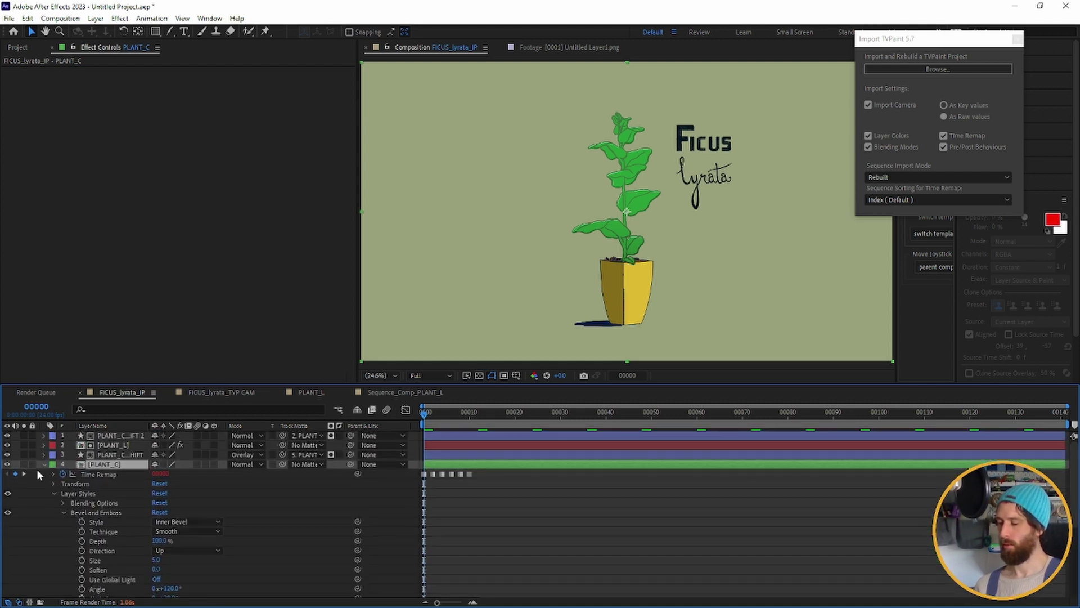
pyautogui.click(24, 464)
pyautogui.scroll(2, 706, 216)
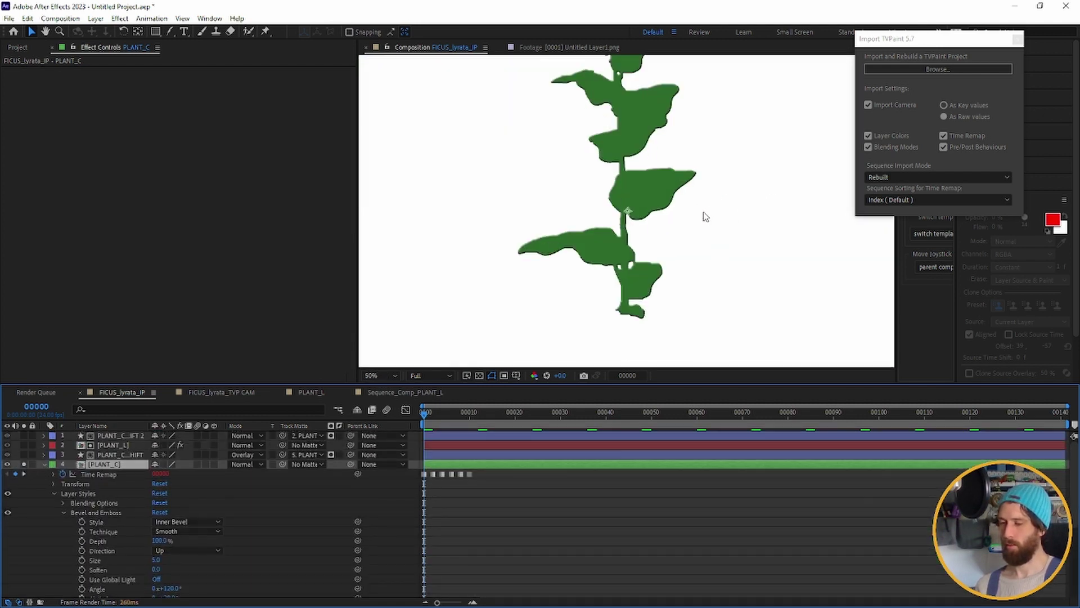
pyautogui.scroll(-3, 211, 557)
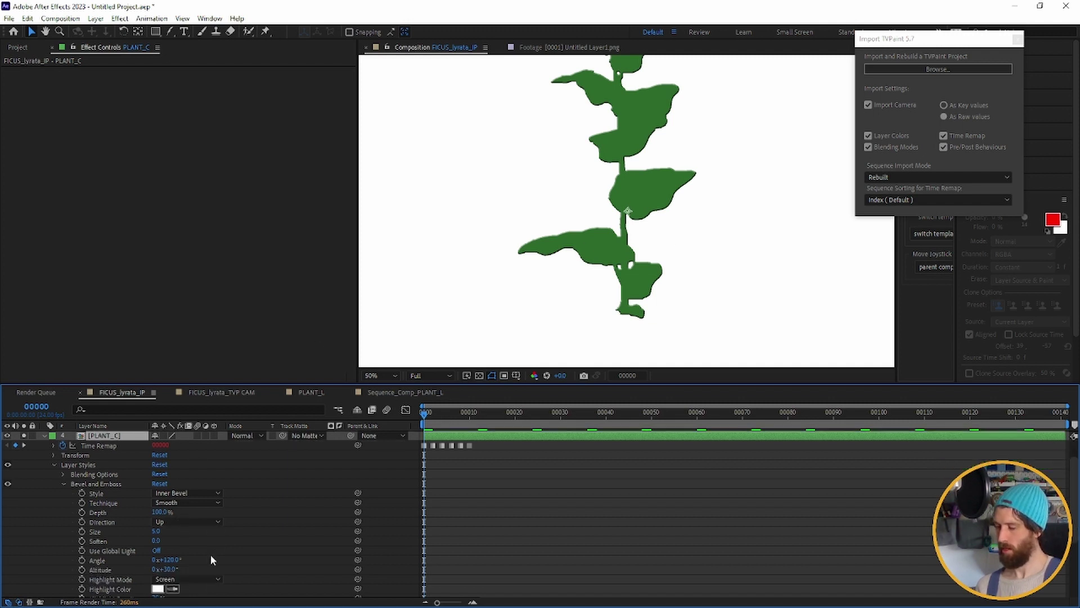
# Set the Bevel and Emboss size to 250 and its technique to Chisel Soft
pyautogui.moveTo(155, 532); pyautogui.dragTo(359, 510)
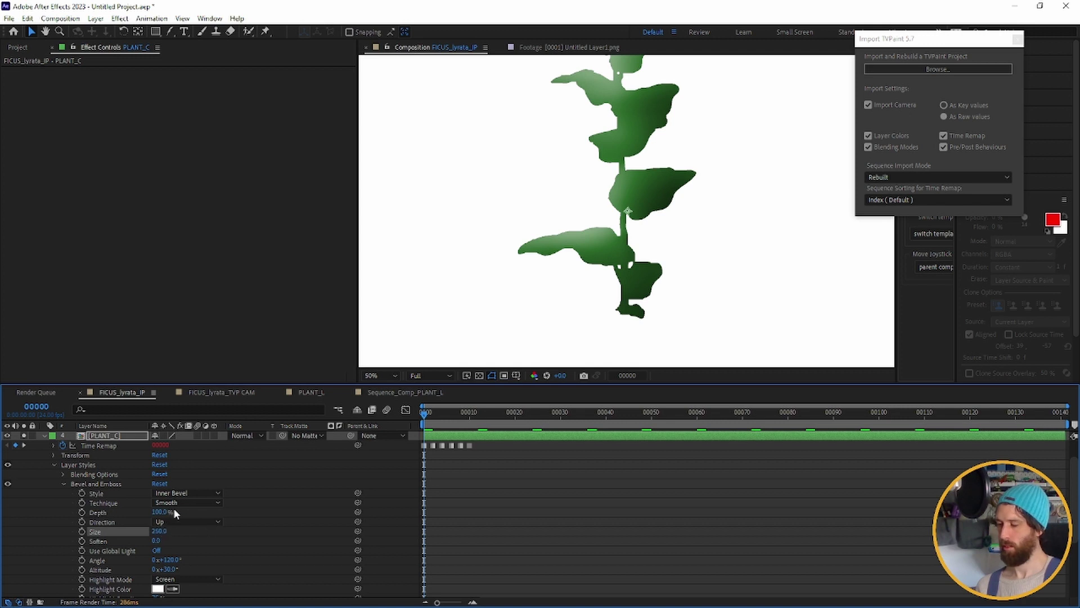
pyautogui.click(181, 493)
pyautogui.click(279, 479)
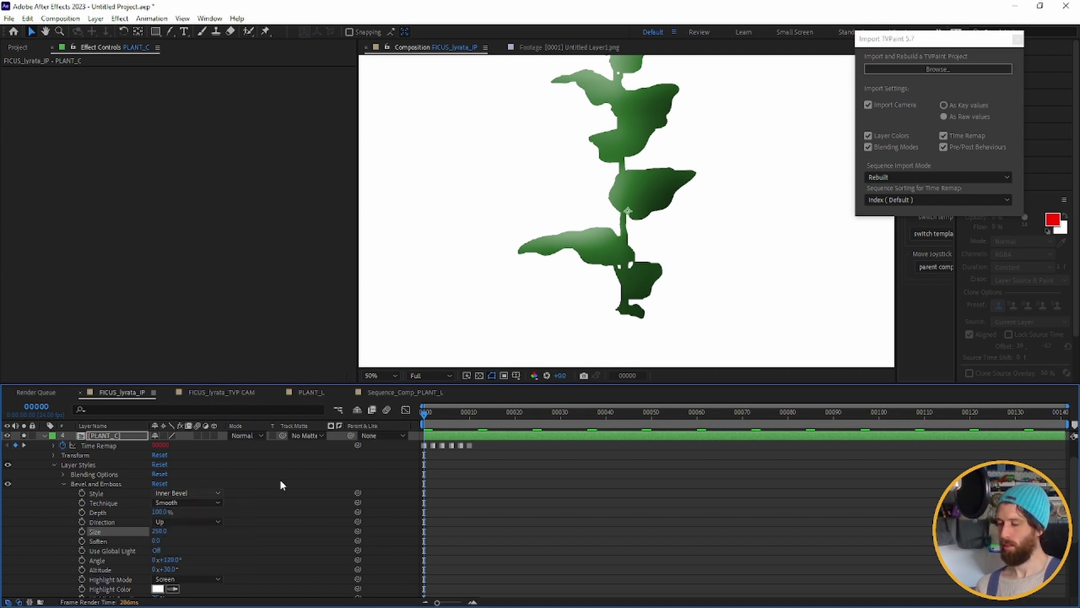
pyautogui.click(194, 502)
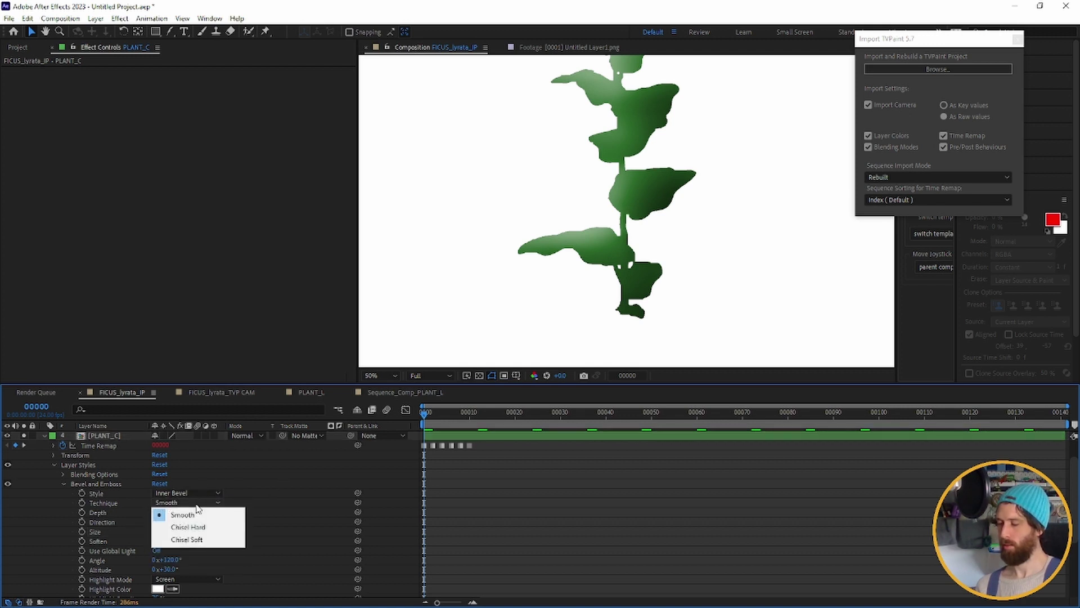
pyautogui.click(200, 539)
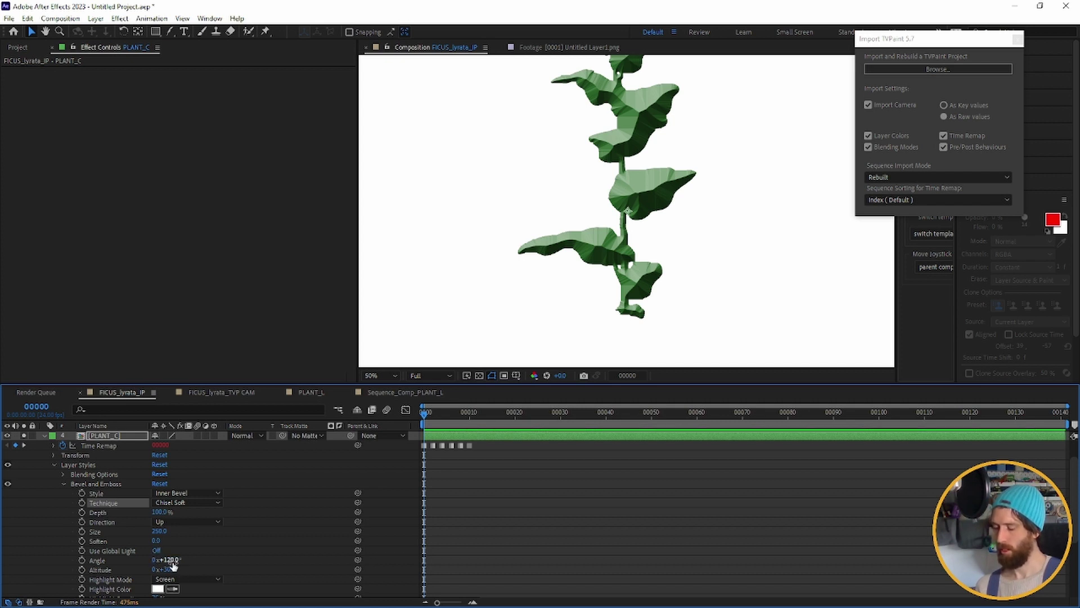
# Set the Bevel and Emboss lighting angle to 75°
pyautogui.moveTo(173, 565)
pyautogui.mouseDown()
pyautogui.moveTo(163, 564)
pyautogui.moveTo(178, 563)
pyautogui.mouseUp()
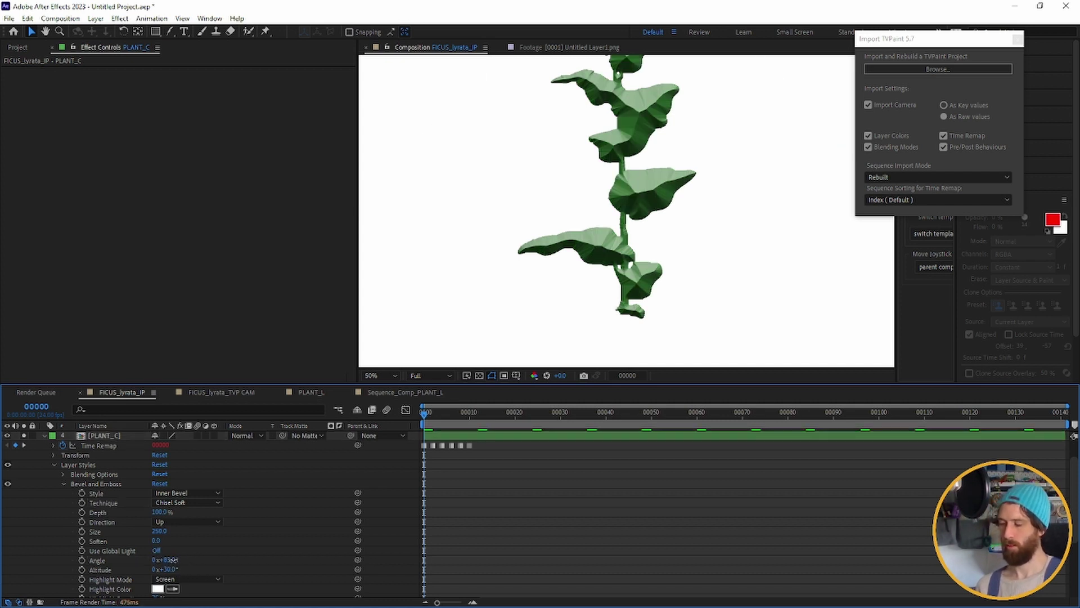
pyautogui.click(173, 560)
pyautogui.write('75')
pyautogui.press('Return')
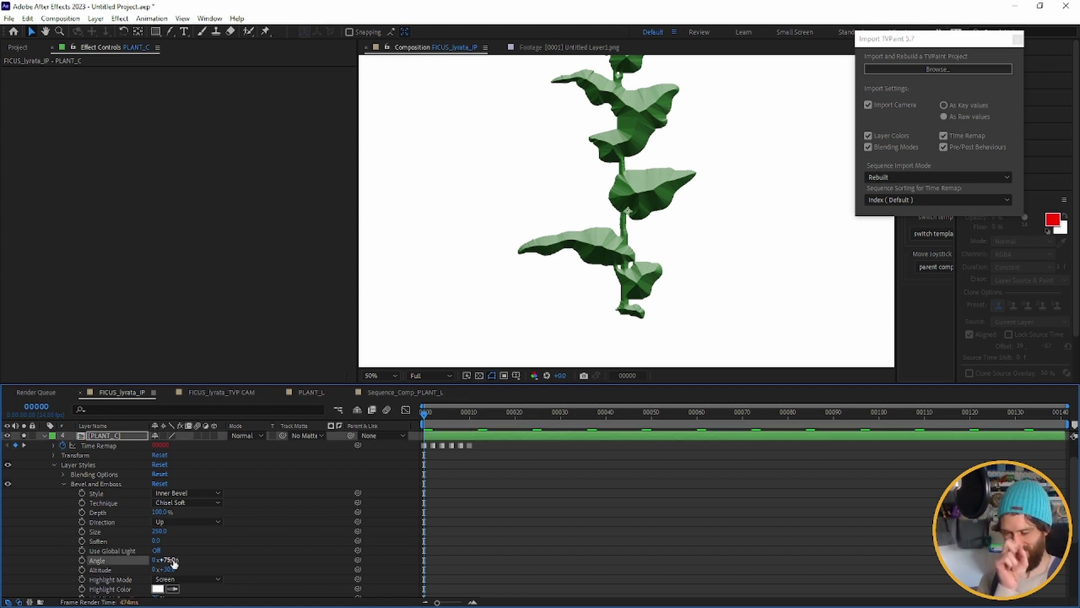
# Set the bevel's highlight mode to Normal and its highlight opacity to 100%
pyautogui.click(100, 439)
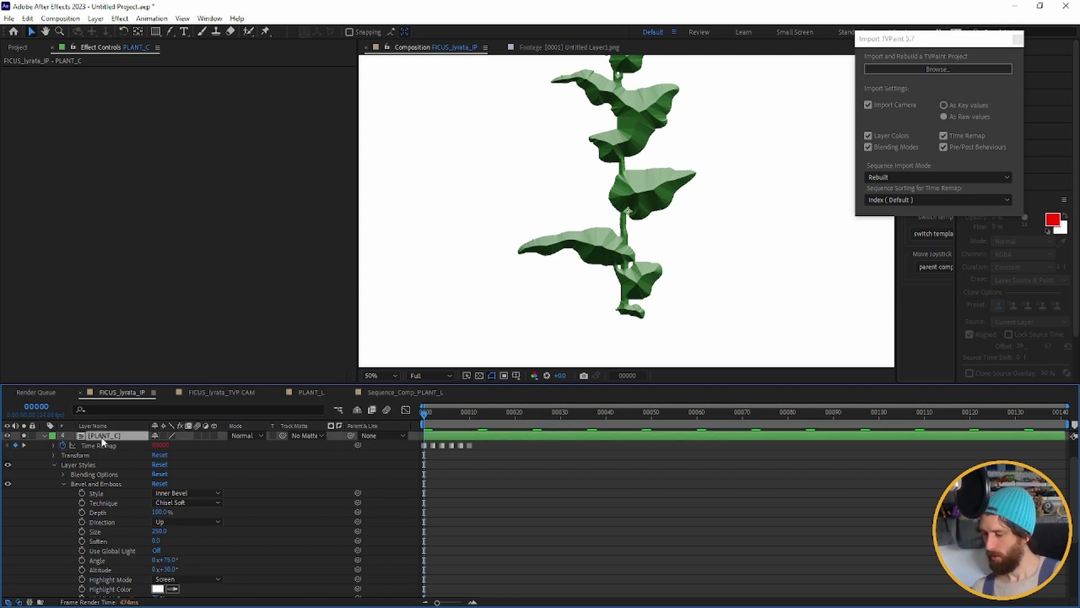
pyautogui.click(90, 484)
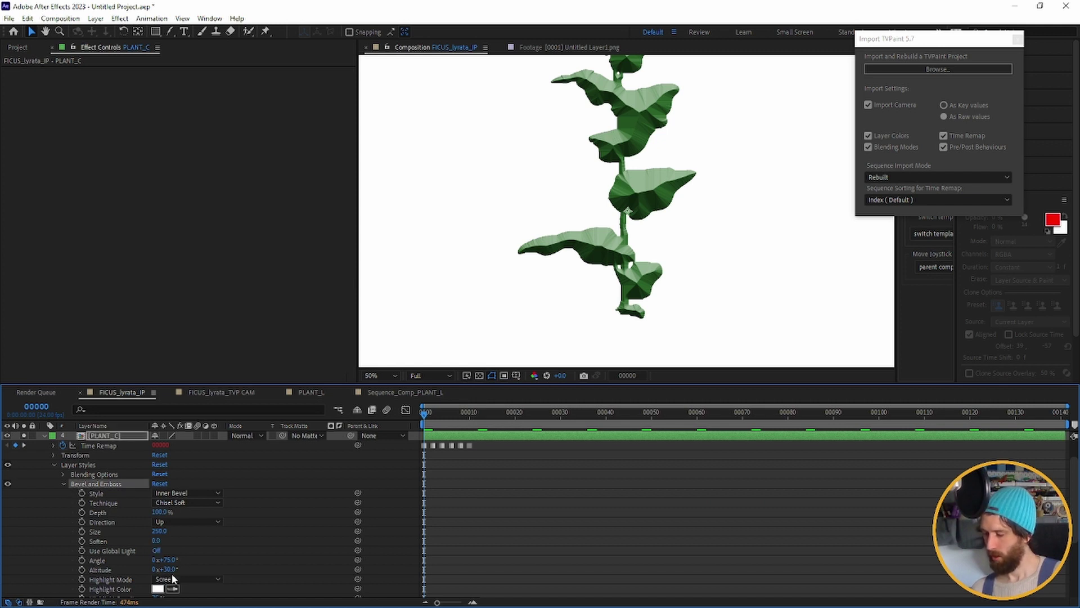
pyautogui.click(211, 583)
pyautogui.click(201, 220)
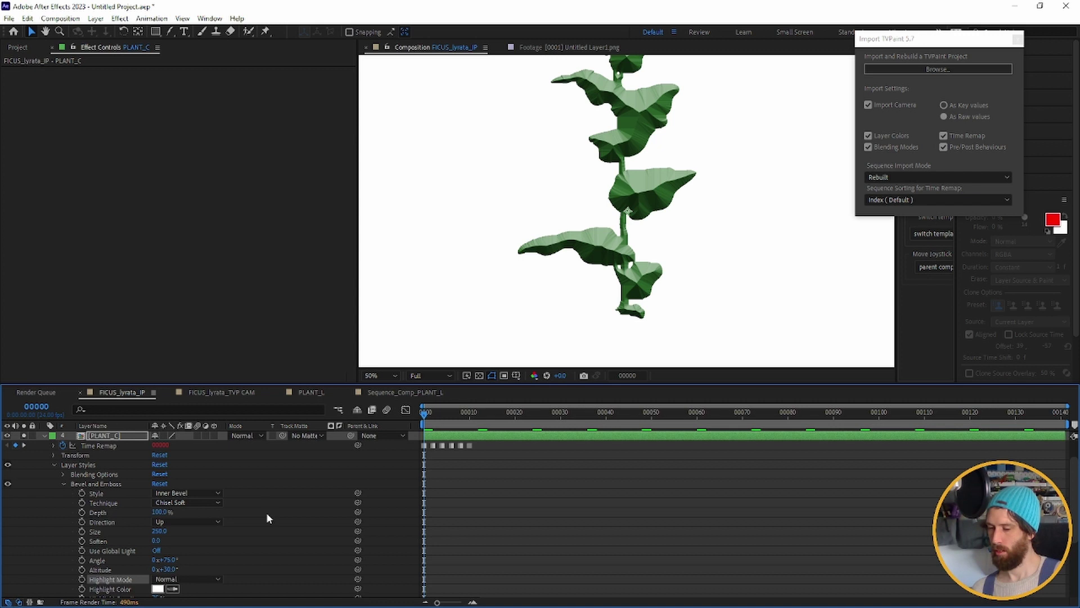
pyautogui.scroll(-2, 265, 532)
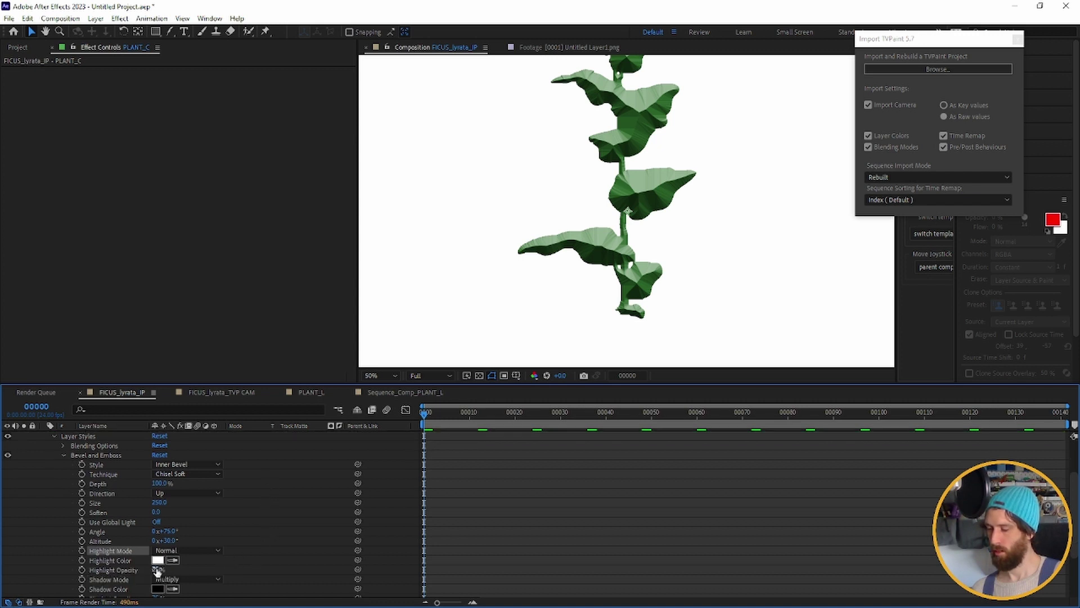
pyautogui.scroll(-2, 262, 566)
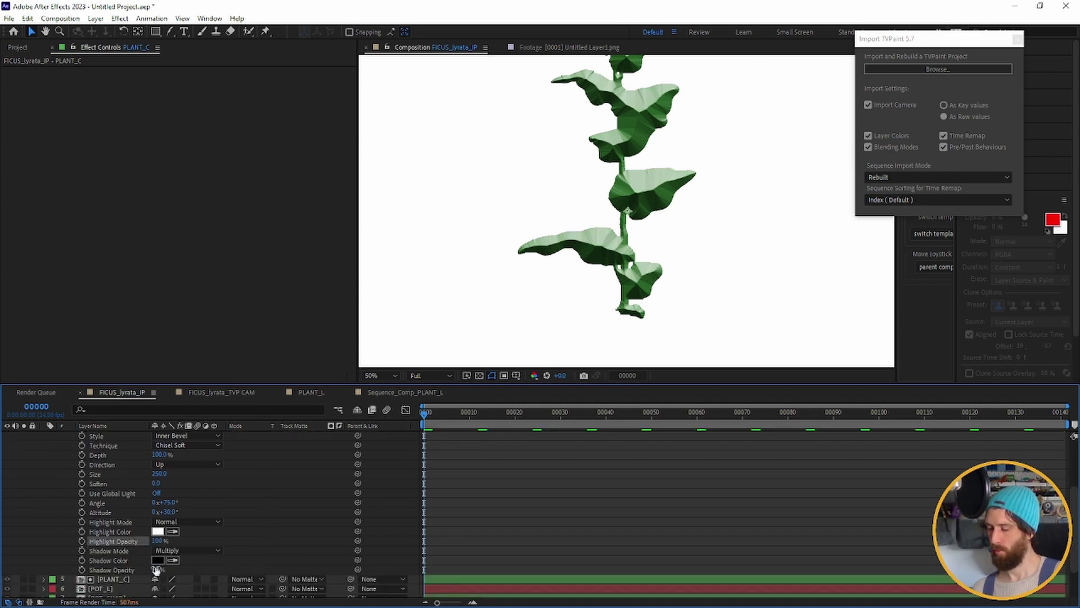
# Set the bevel's shadow opacity to 100% and its shadow mode to Normal
pyautogui.moveTo(156, 569); pyautogui.dragTo(311, 538)
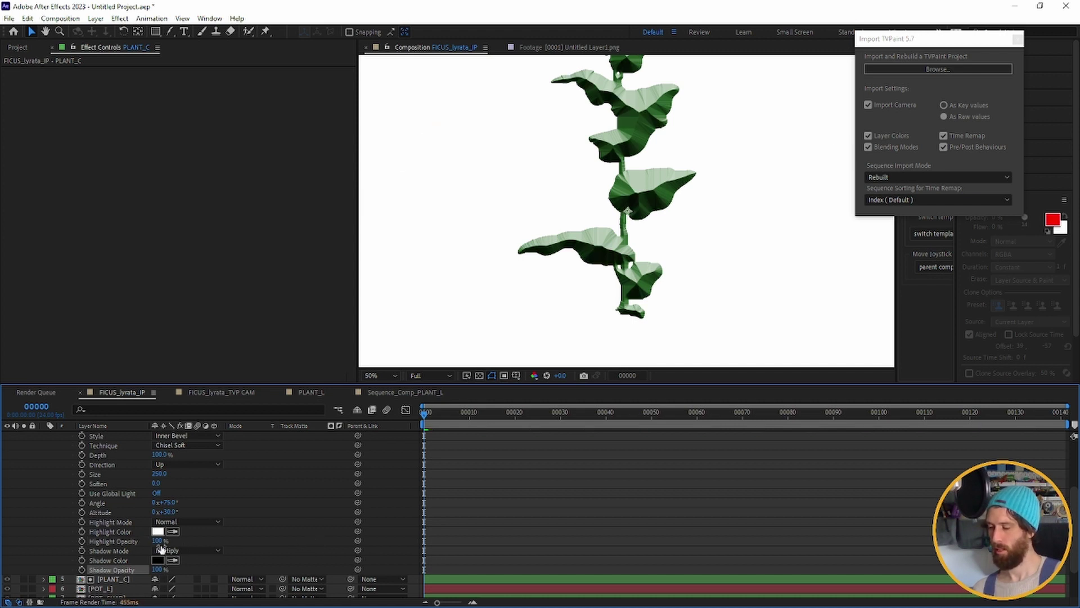
pyautogui.click(201, 550)
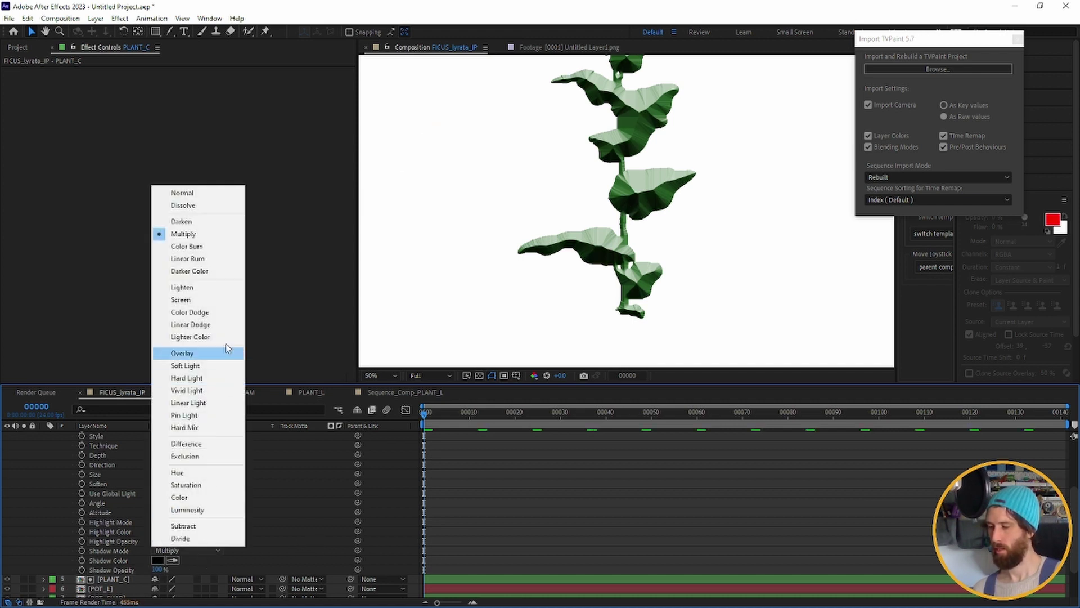
pyautogui.click(224, 196)
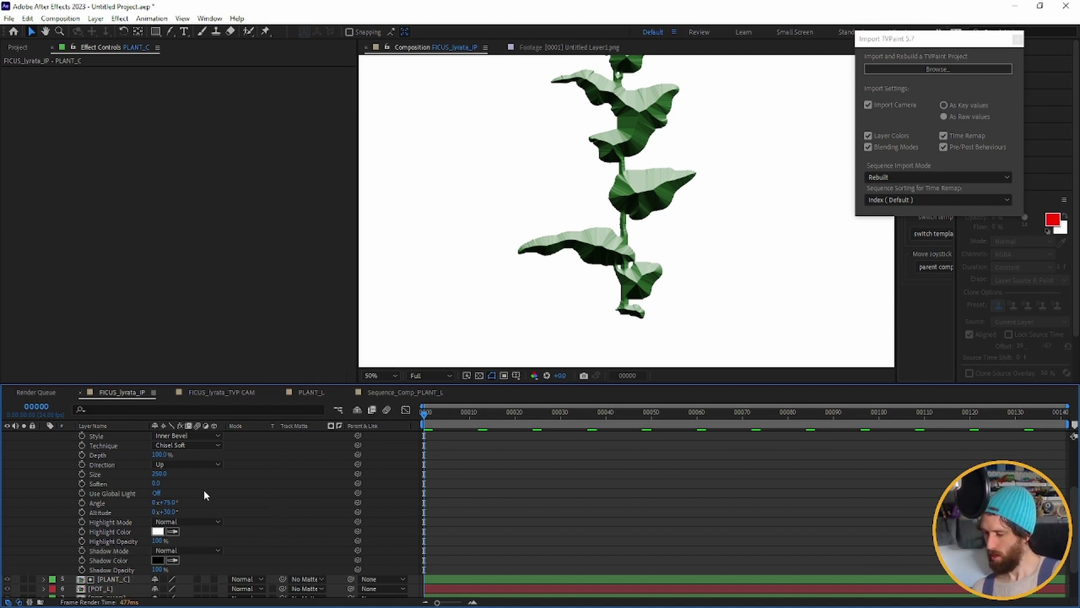
# Add a Hue/Saturation effect to the duplicated PLANT_C layer with Master Lightness at 100 and Master Saturation at -100
pyautogui.scroll(1, 204, 490)
pyautogui.click(113, 454)
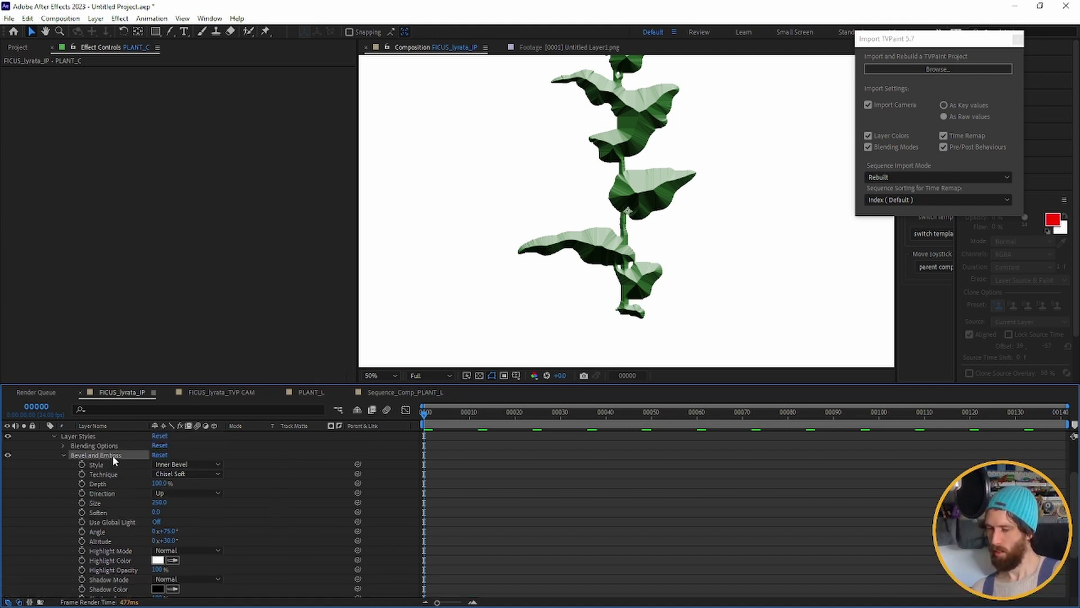
pyautogui.scroll(2, 112, 455)
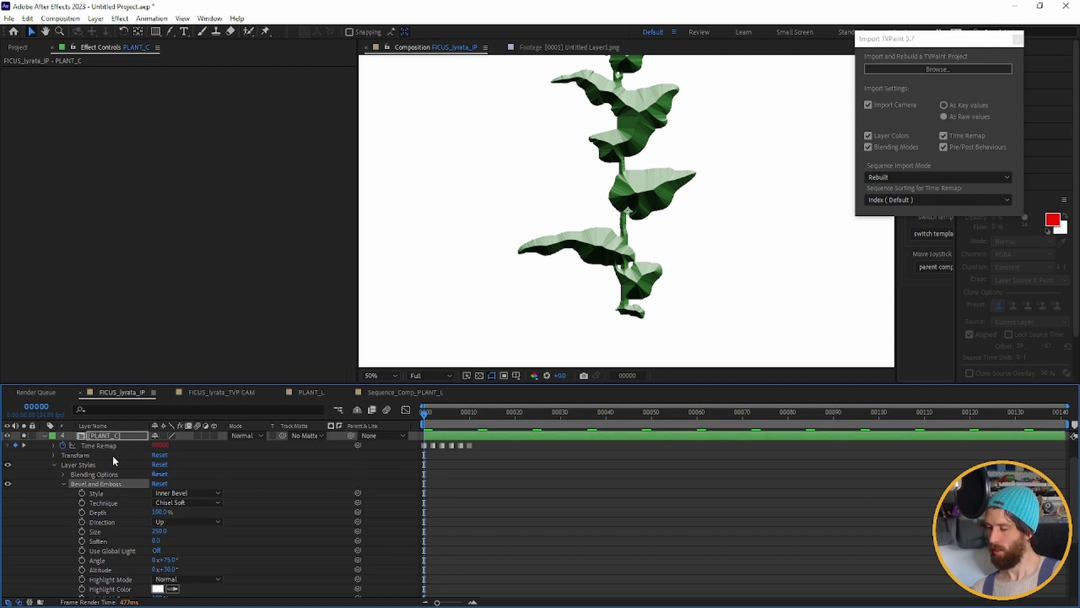
pyautogui.rightClick(119, 439)
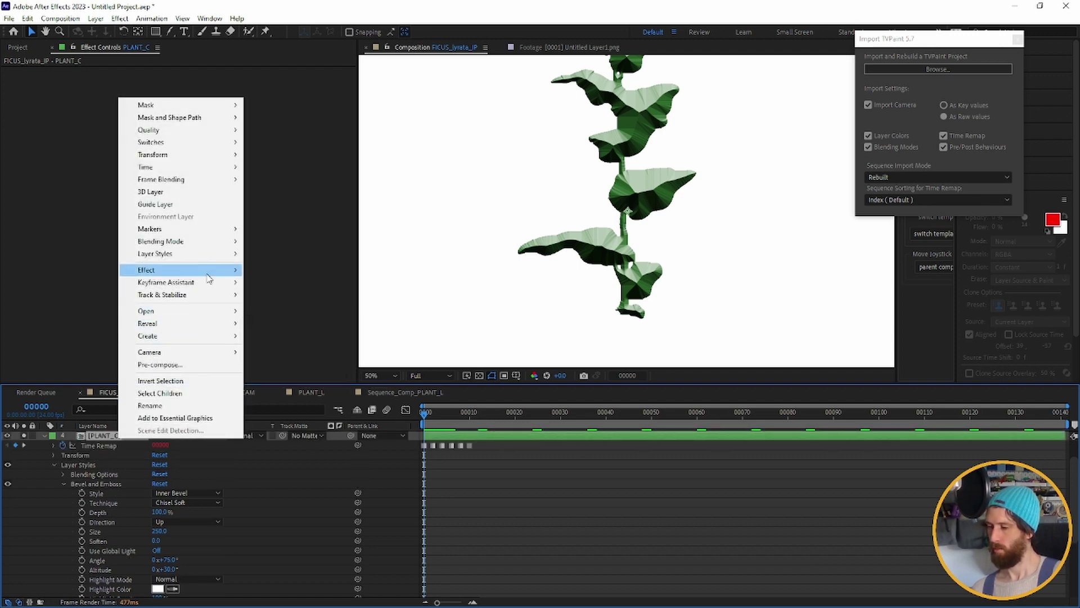
pyautogui.moveTo(241, 271)
pyautogui.moveTo(366, 229)
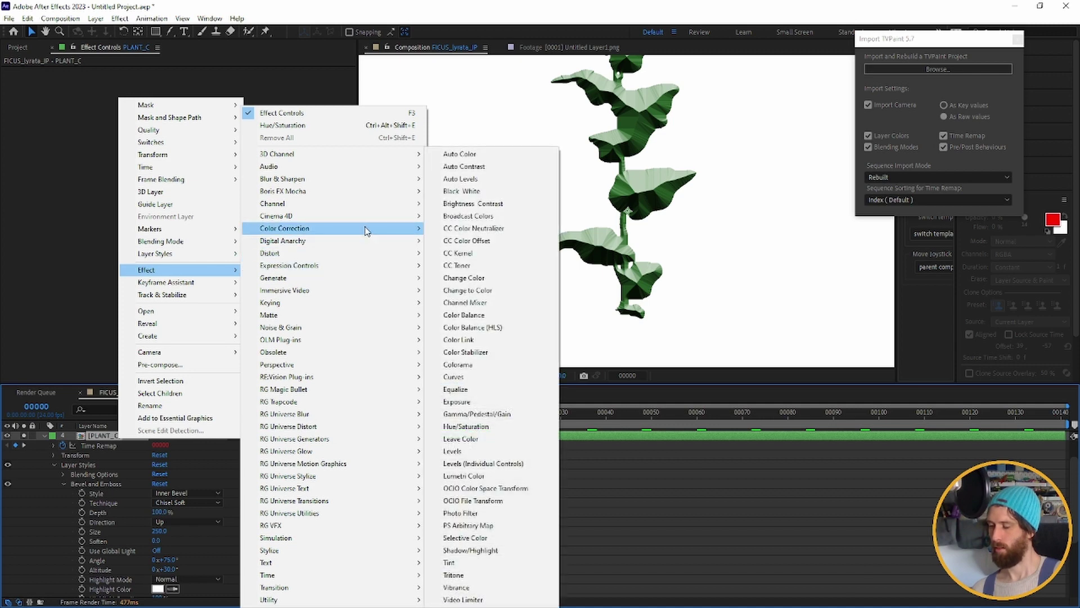
pyautogui.click(482, 428)
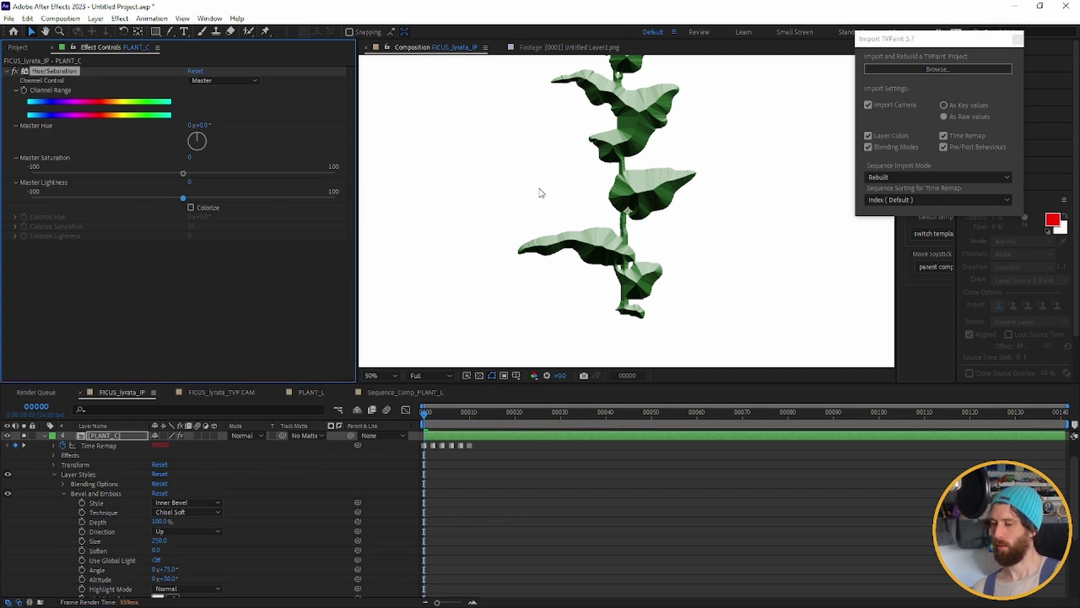
pyautogui.moveTo(394, 193); pyautogui.dragTo(376, 223)
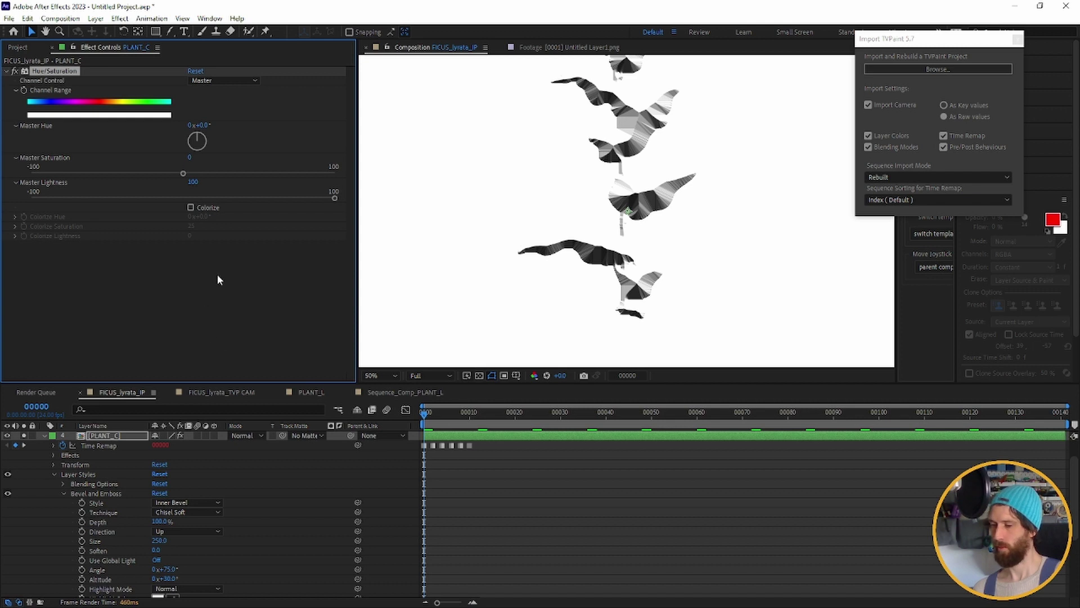
pyautogui.moveTo(181, 171); pyautogui.dragTo(34, 173)
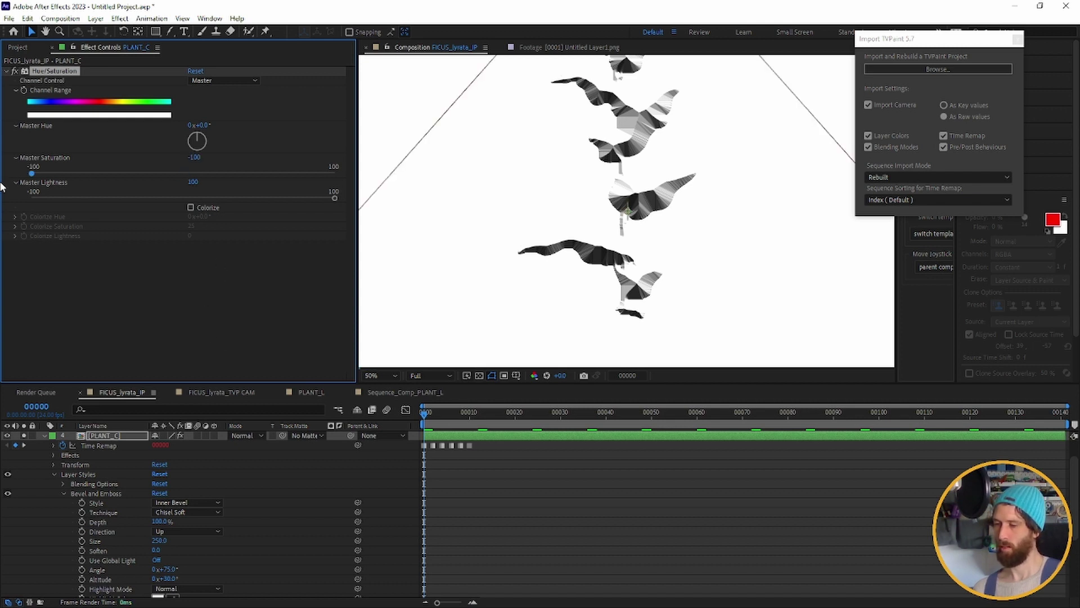
# Pre-compose the duplicated PLANT_C layer as PLANT_SHADING, moving all attributes into the new composition
pyautogui.click(44, 435)
pyautogui.hotkey('ctrl', 'shift', 'c')
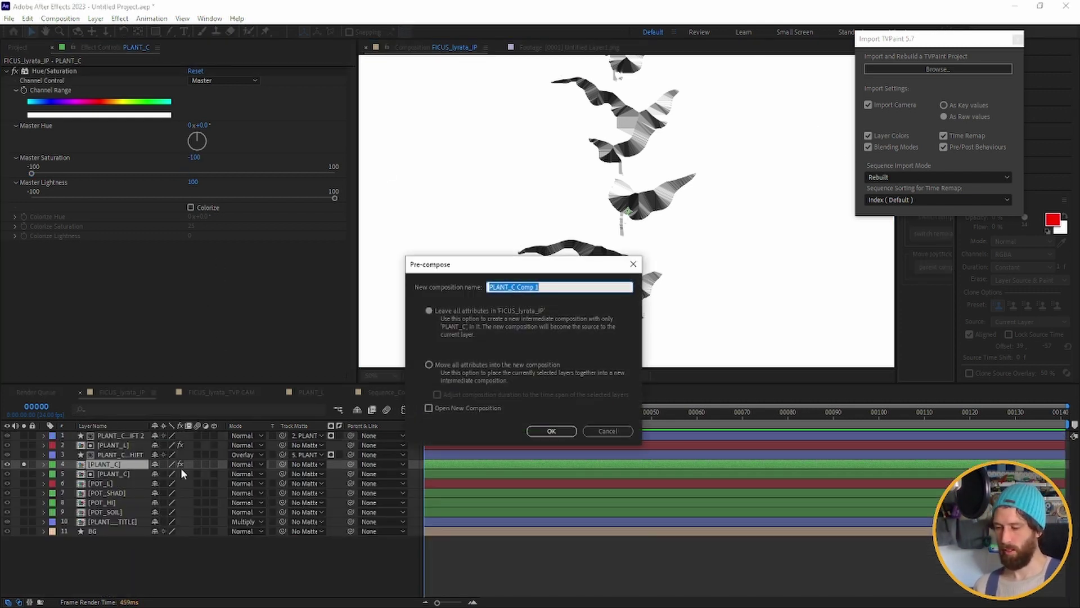
pyautogui.click(440, 368)
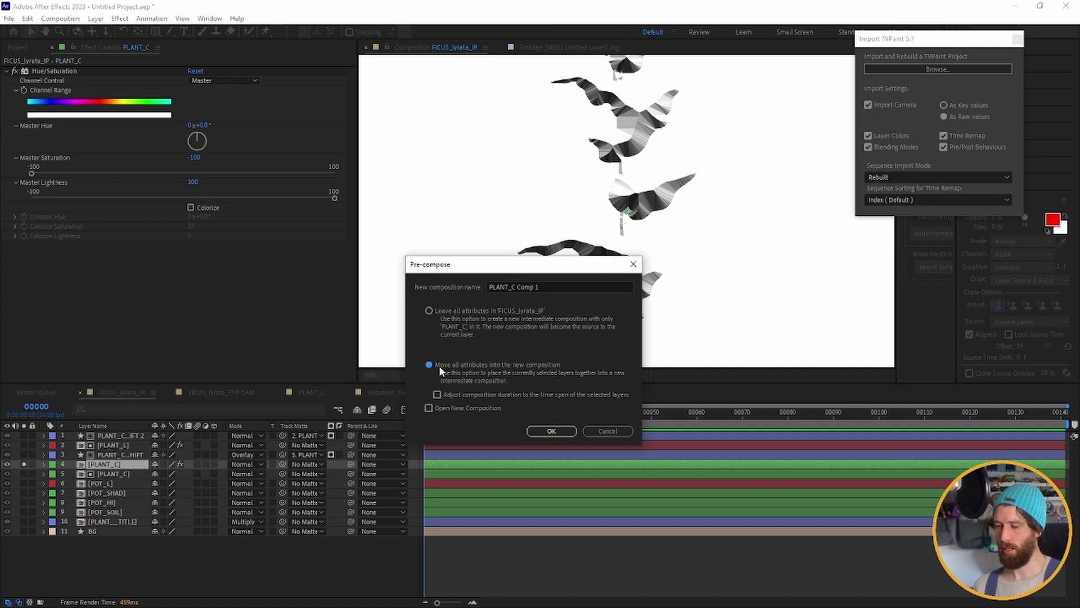
pyautogui.click(554, 286)
pyautogui.hotkey('ctrl', 'a')
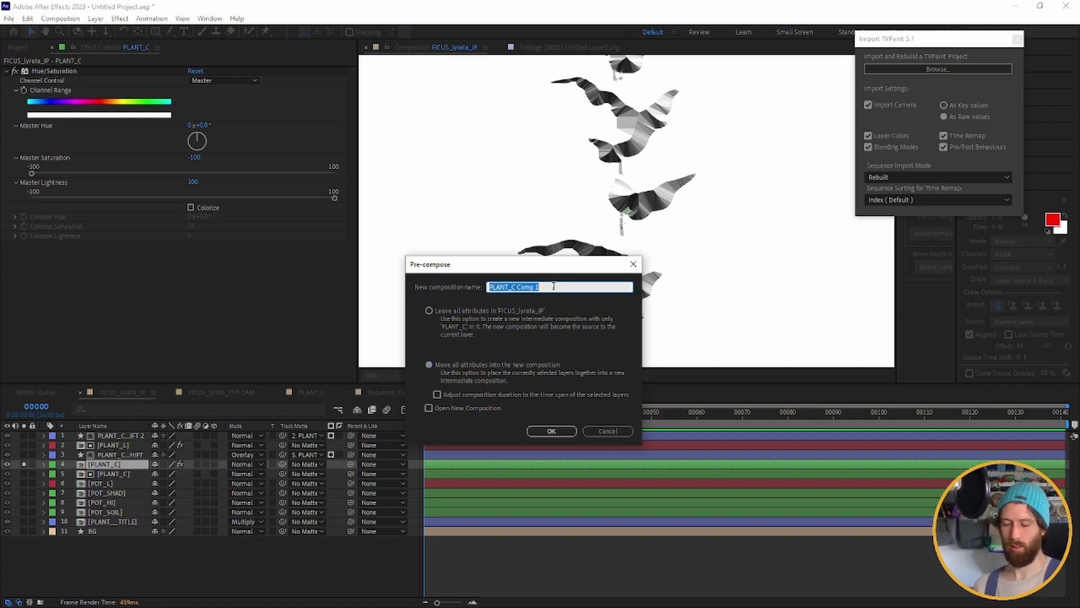
pyautogui.write('PLANT_SHADING')
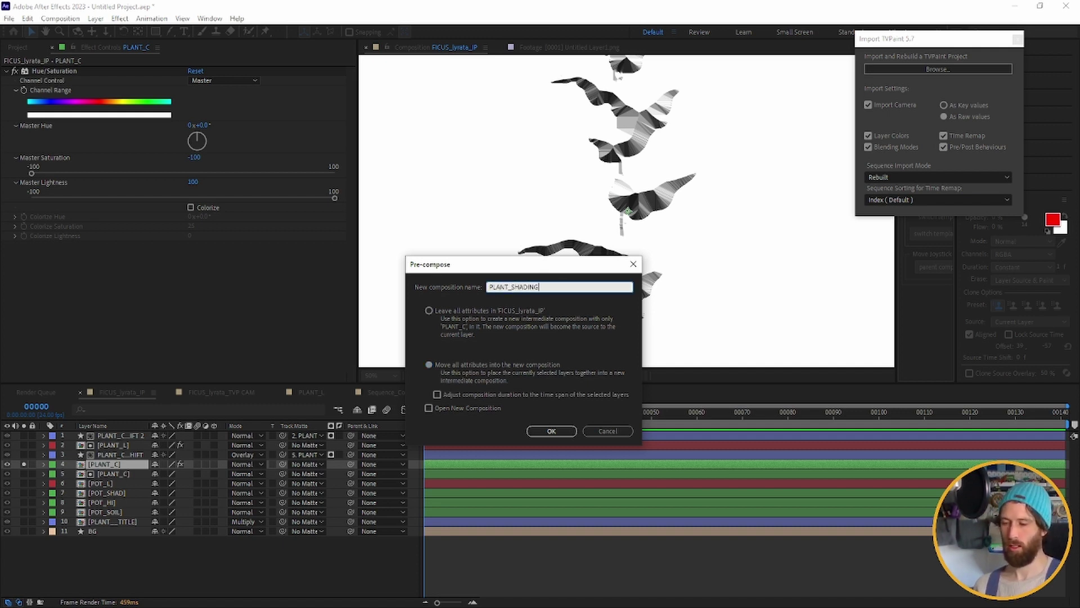
pyautogui.click(552, 431)
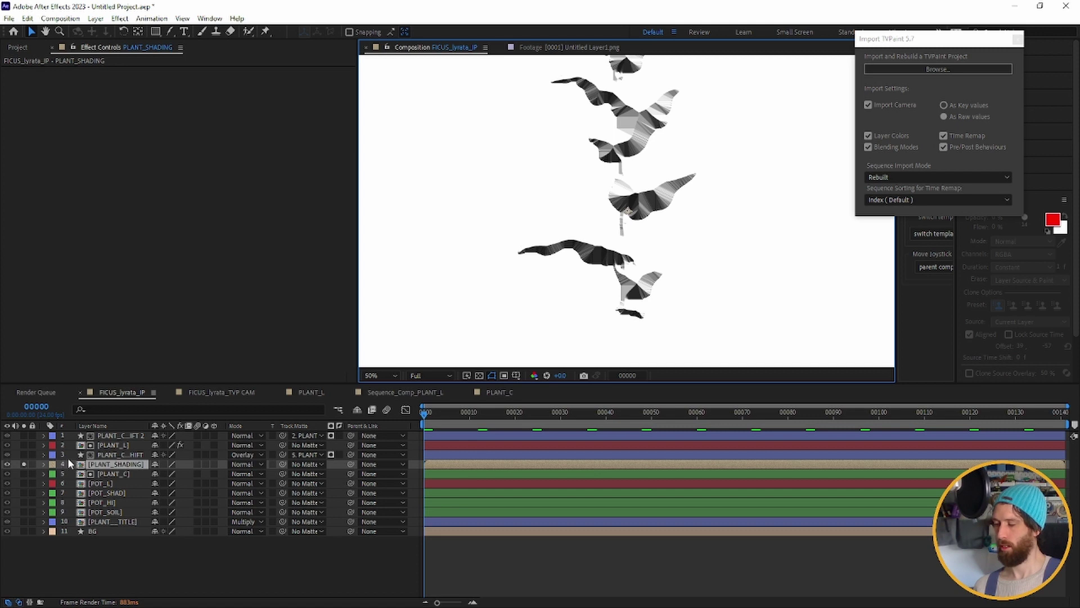
# Try a Posterize effect with Level 2 on the PLANT_SHADING layer
pyautogui.click(43, 465)
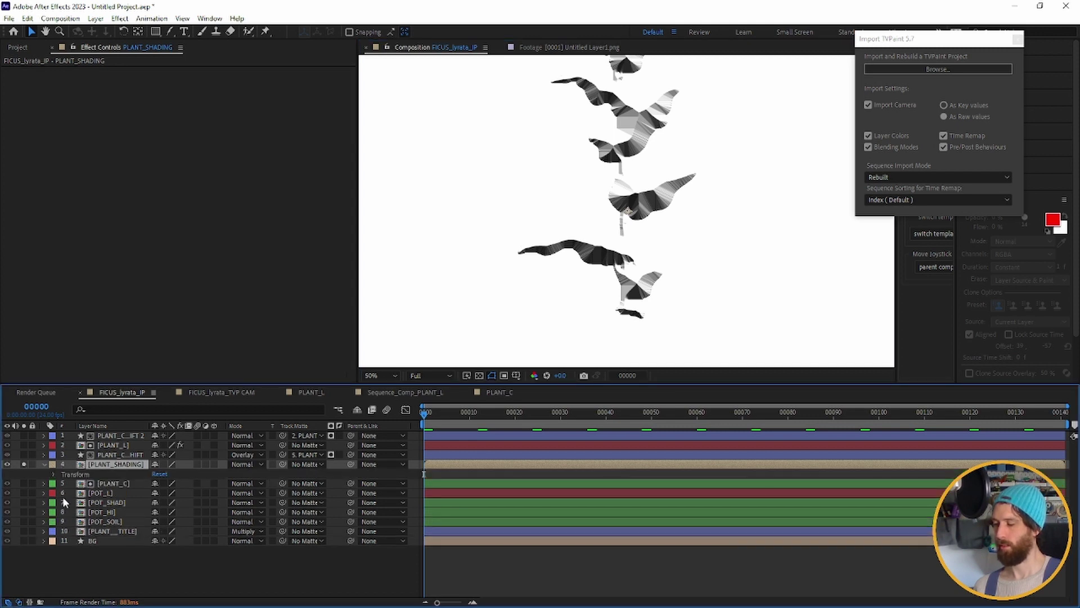
pyautogui.rightClick(117, 463)
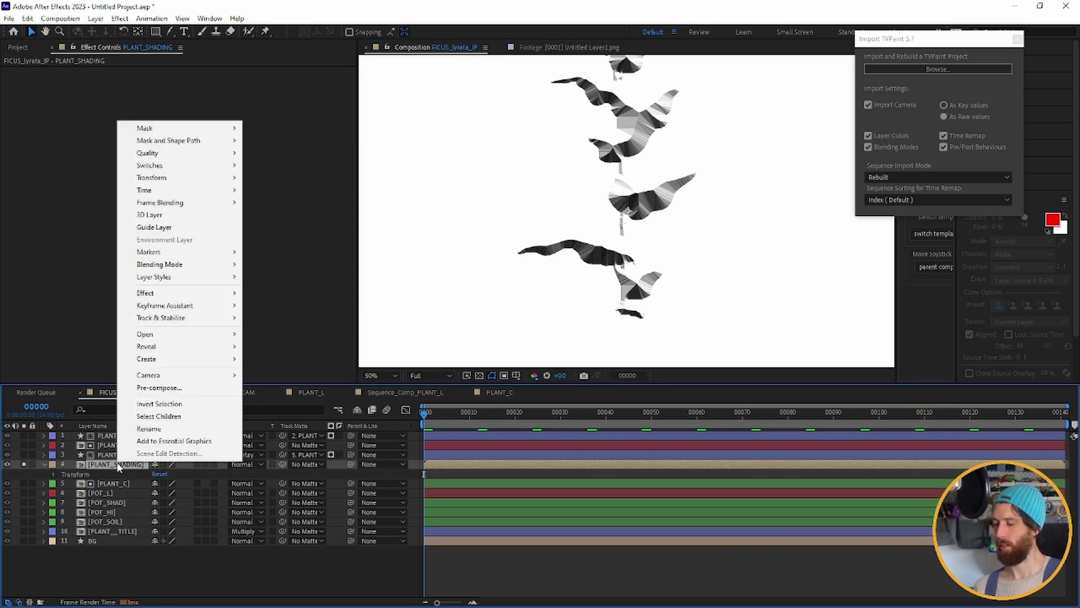
pyautogui.moveTo(196, 297)
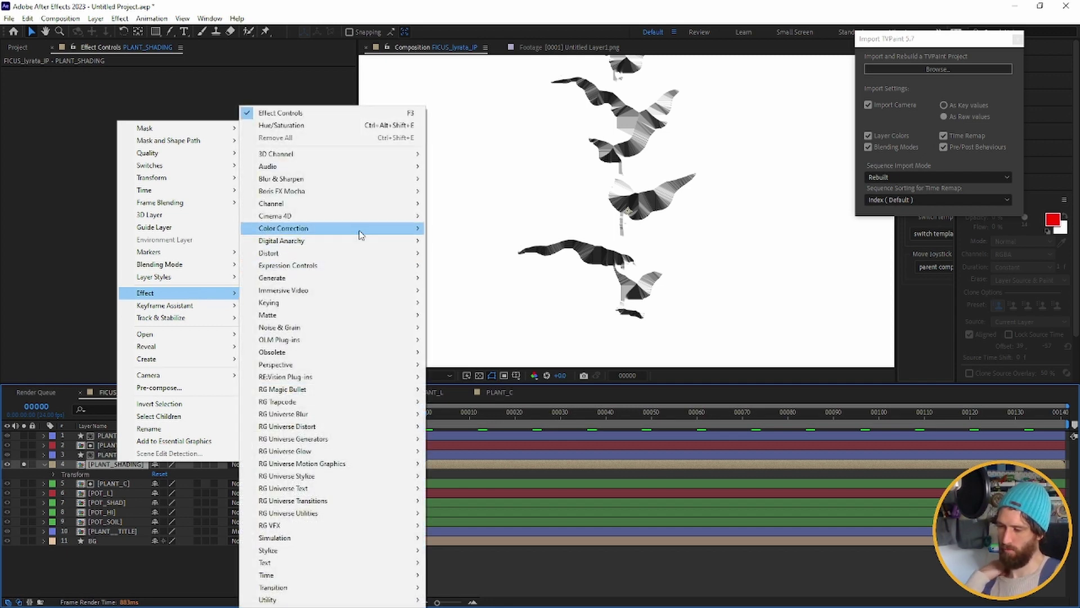
pyautogui.moveTo(303, 229)
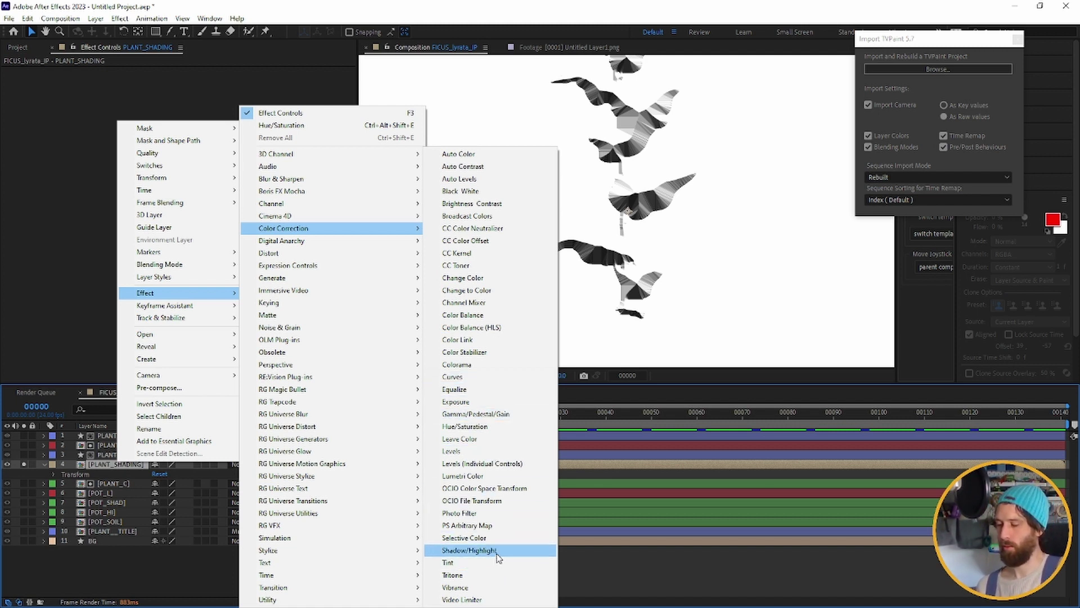
pyautogui.moveTo(345, 550)
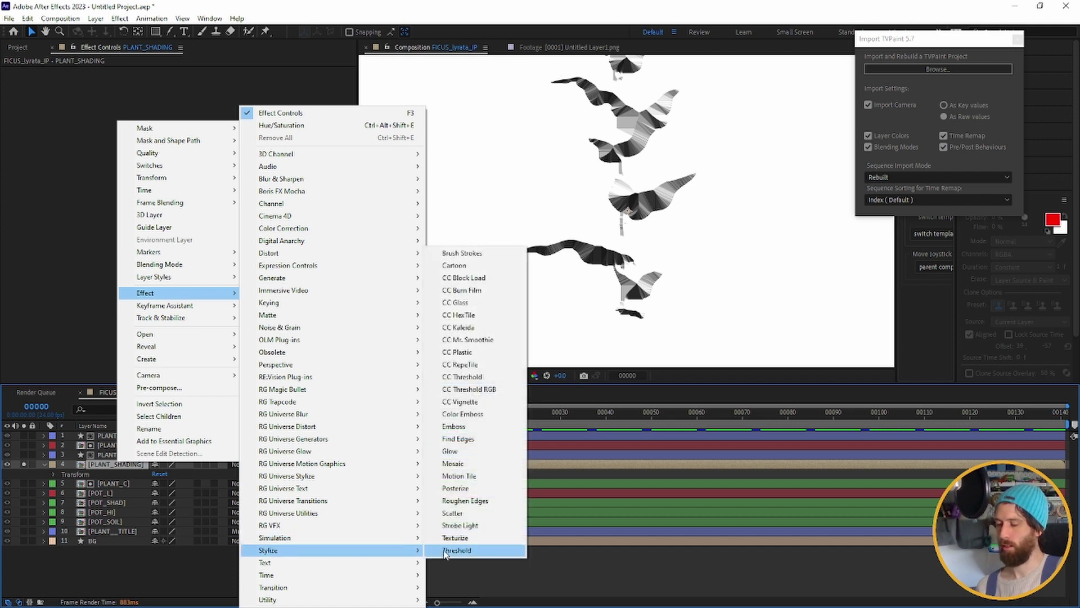
pyautogui.click(469, 489)
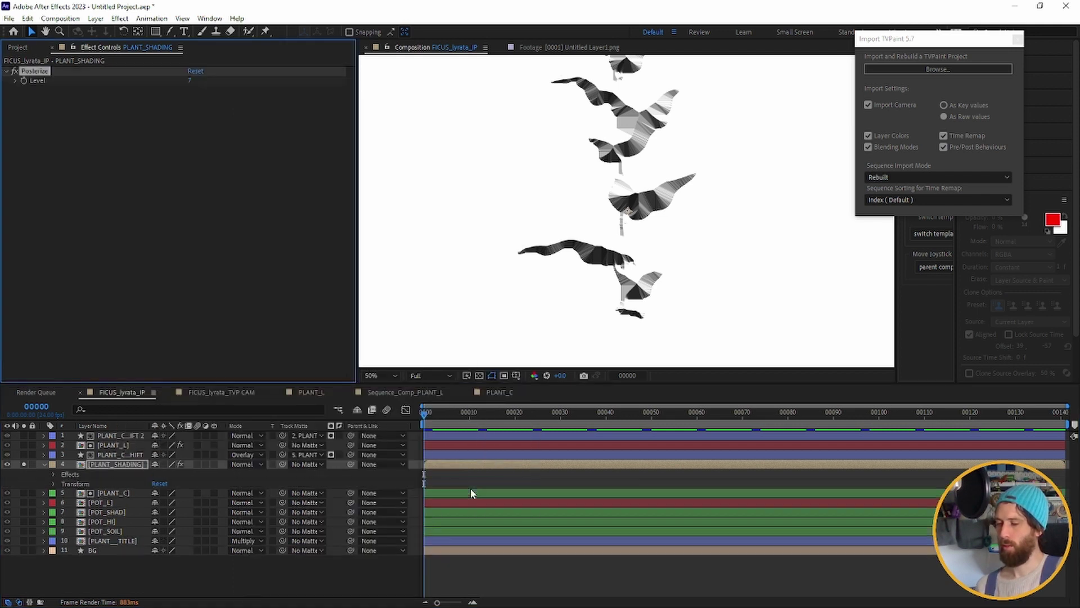
pyautogui.click(189, 81)
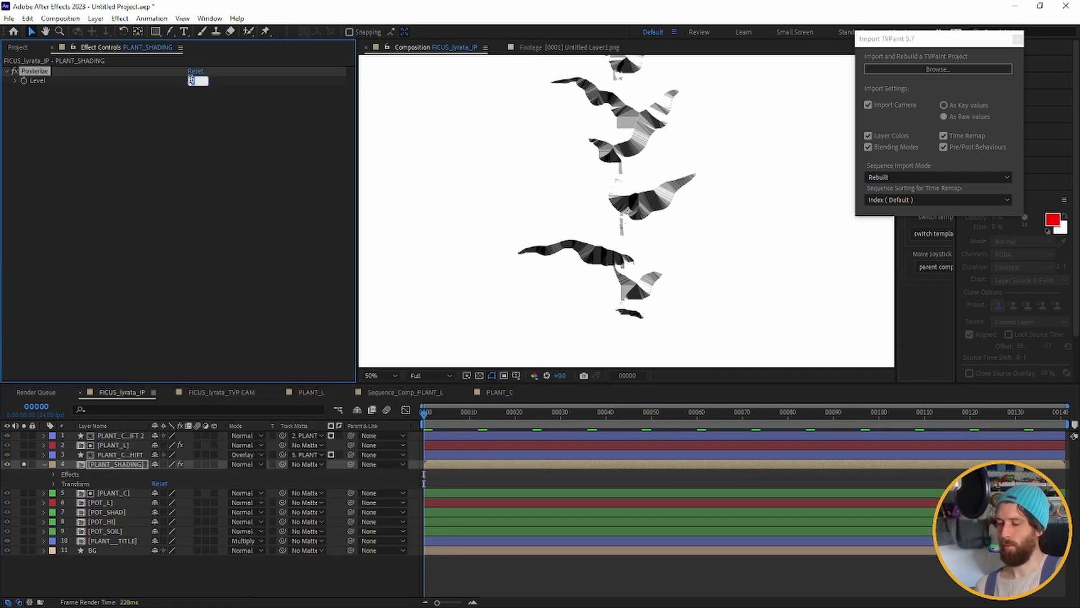
pyautogui.write('2')
pyautogui.press('Return')
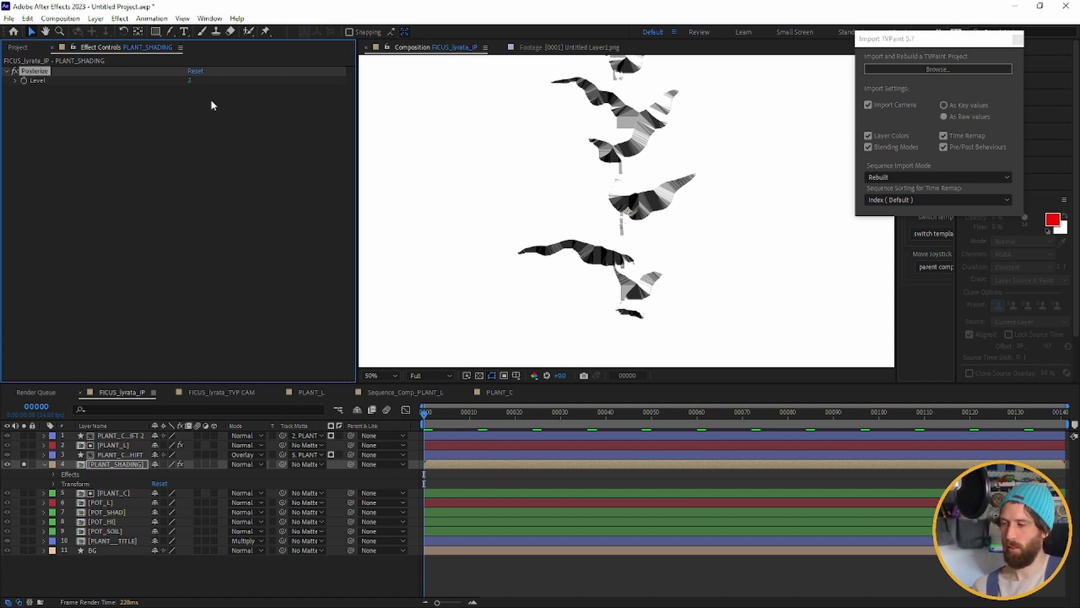
pyautogui.click(191, 81)
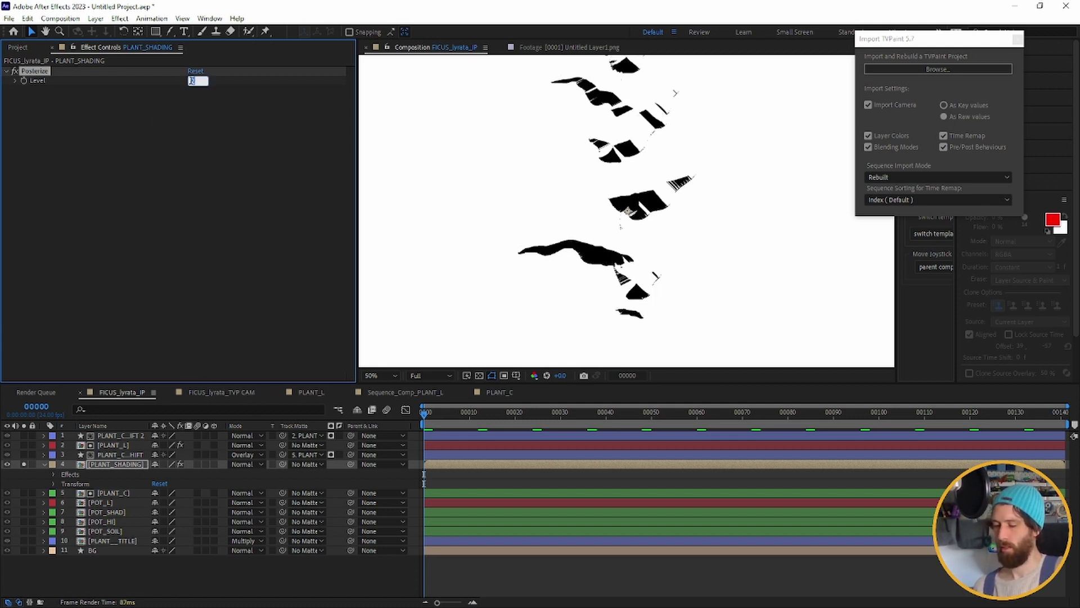
# Add a Curves effect to PLANT_SHADING and place it above Posterize in the effect order
pyautogui.rightClick(104, 465)
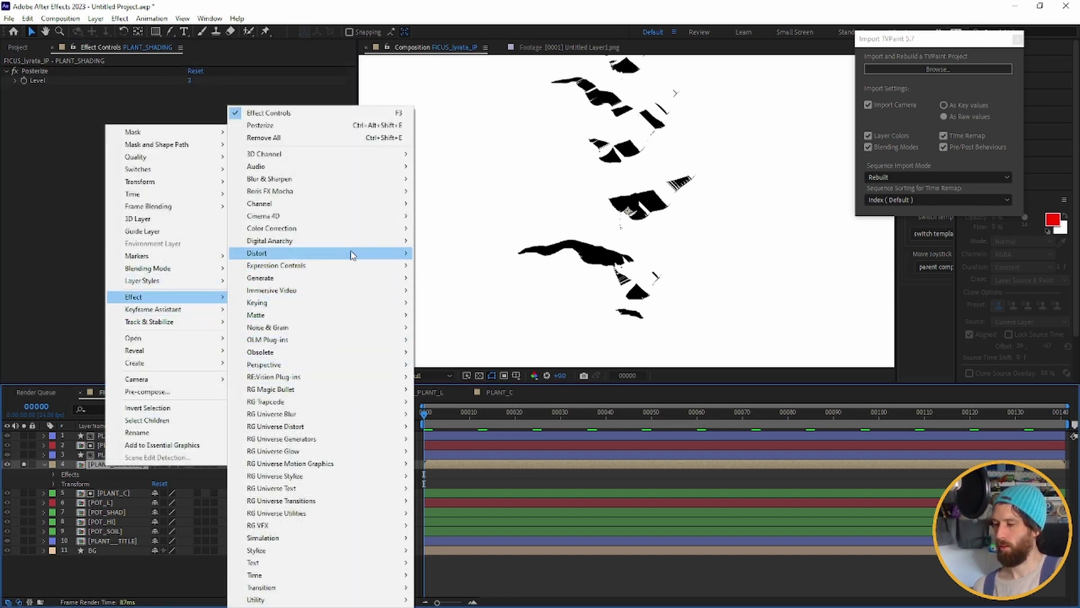
pyautogui.moveTo(352, 231)
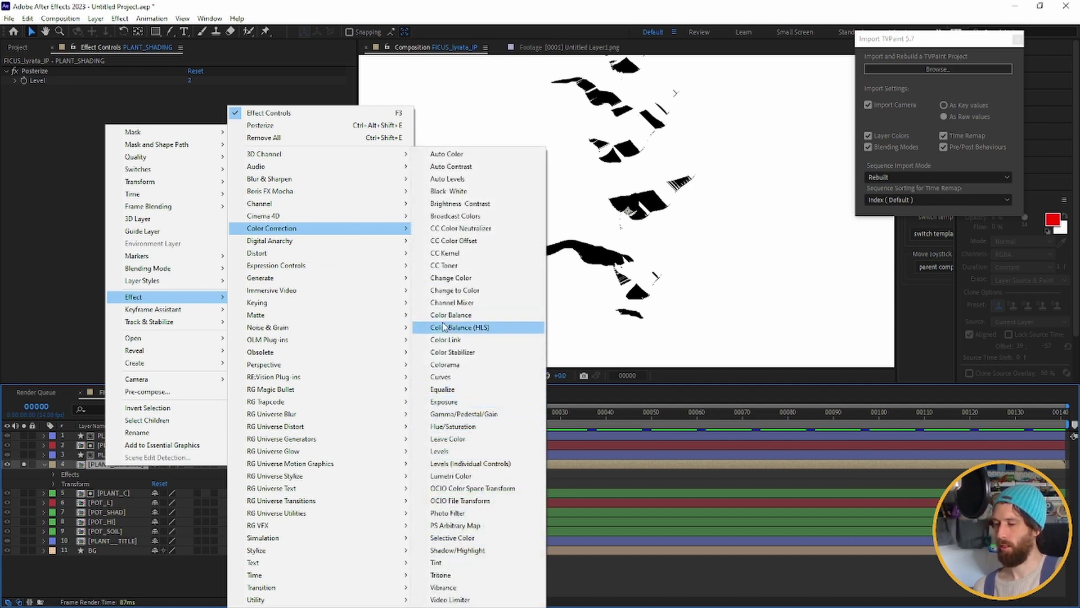
pyautogui.click(461, 378)
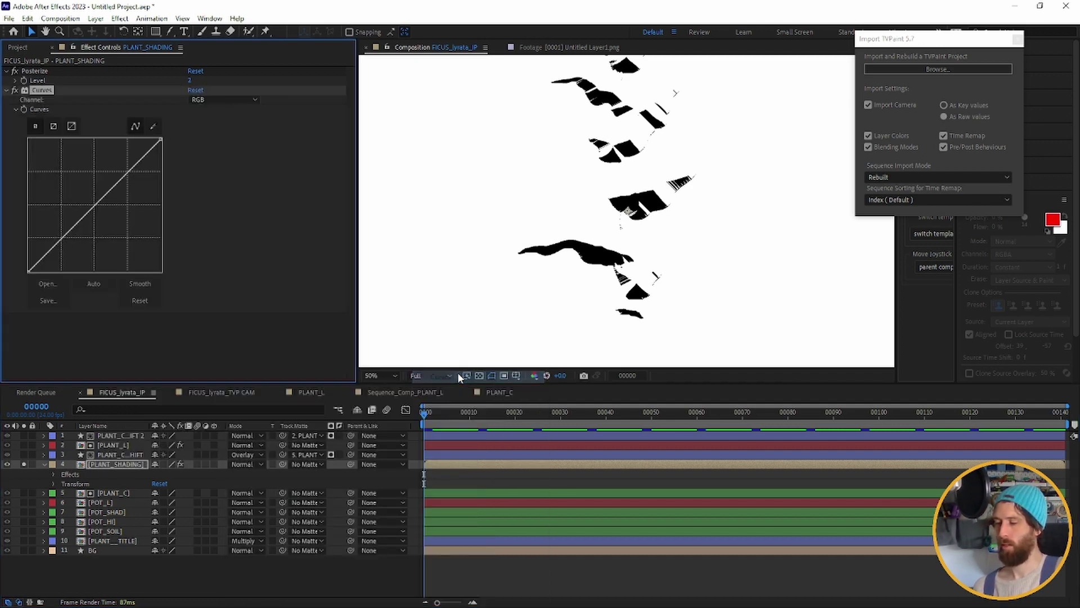
pyautogui.moveTo(43, 89); pyautogui.dragTo(20, 66)
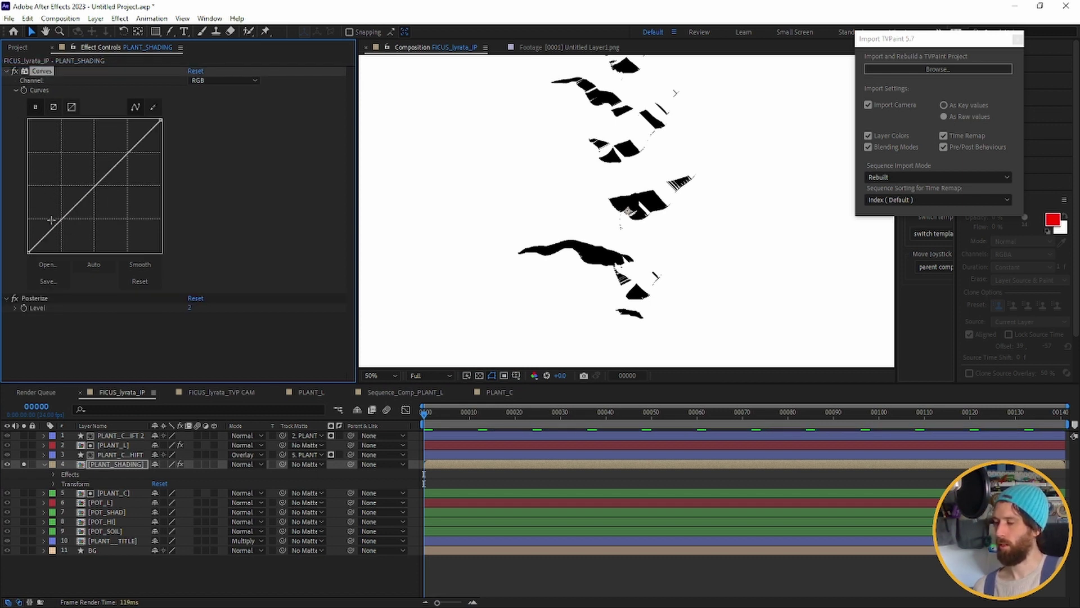
# Pull the low point of the RGB curve far toward the highlights to crush the greys to black, and delete the Posterize effect
pyautogui.click(15, 298)
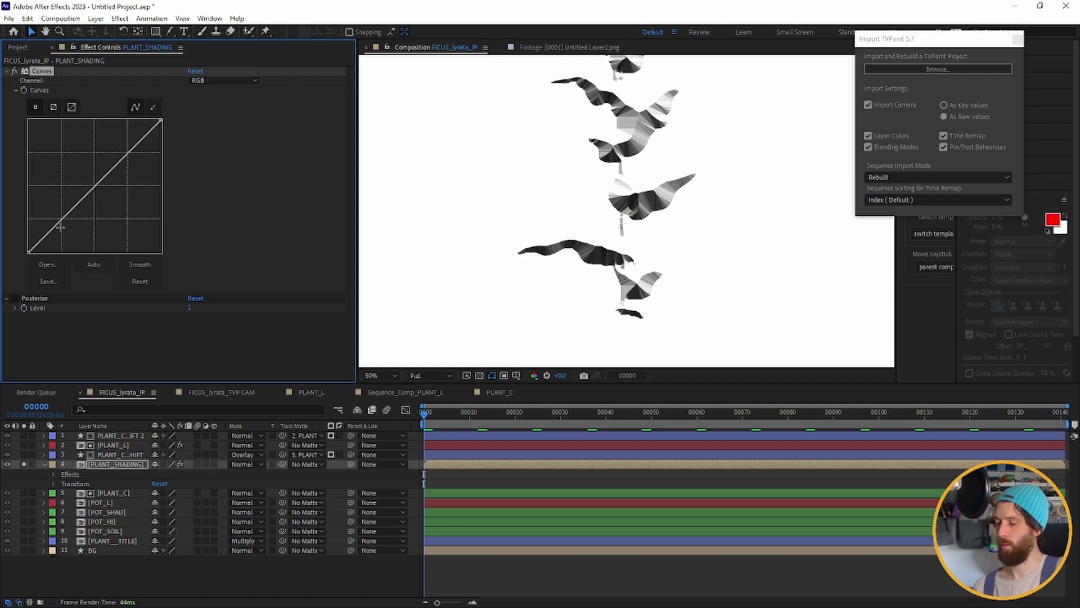
pyautogui.moveTo(61, 227); pyautogui.dragTo(149, 248)
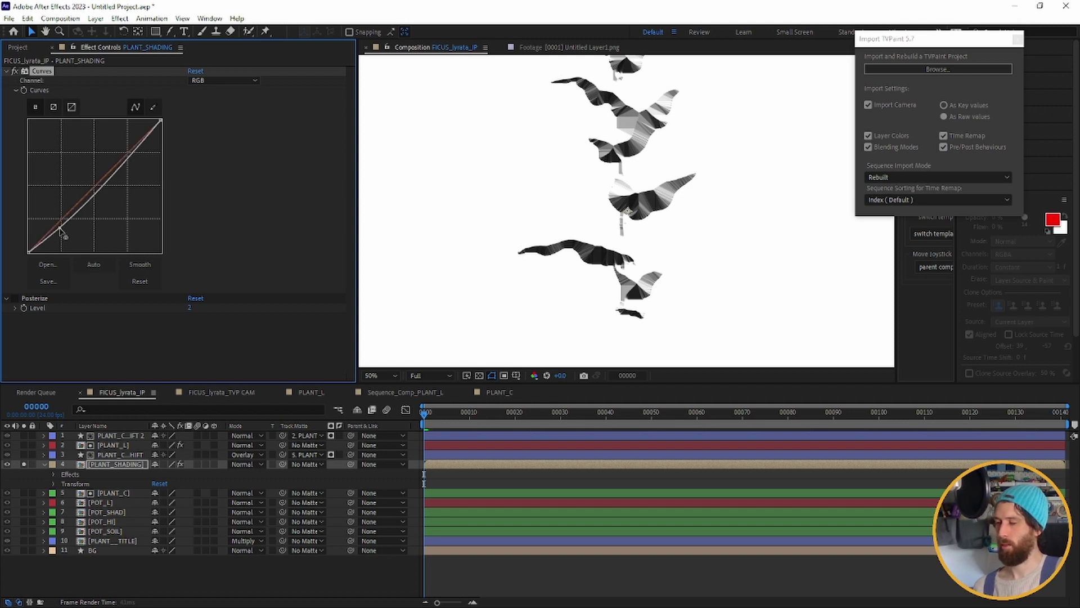
pyautogui.click(29, 298)
pyautogui.press('Delete')
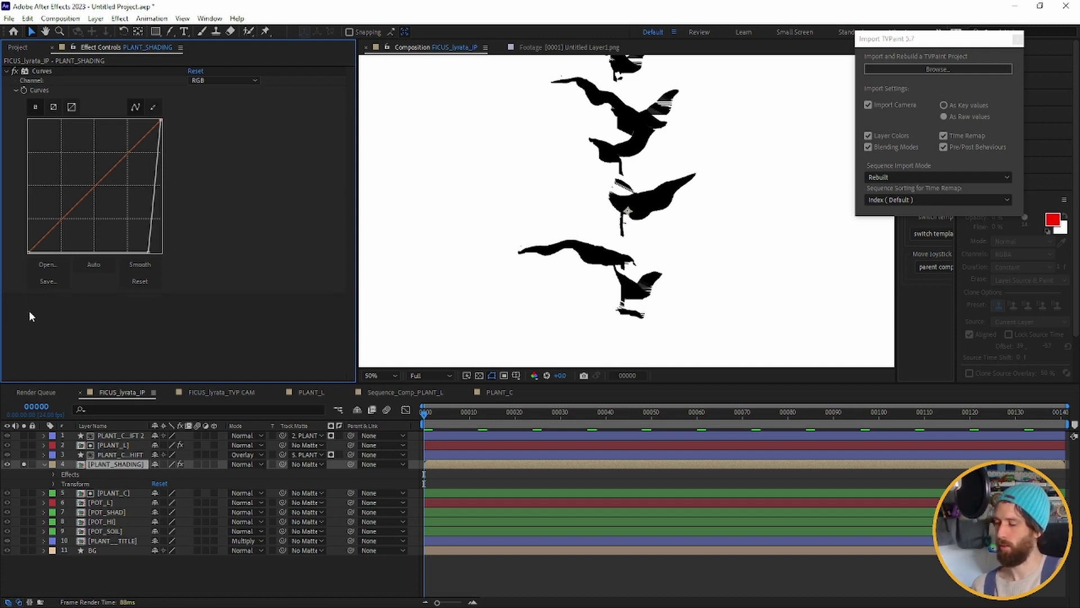
# Add a Gaussian Blur effect to PLANT_SHADING with Blurriness 35
pyautogui.rightClick(28, 309)
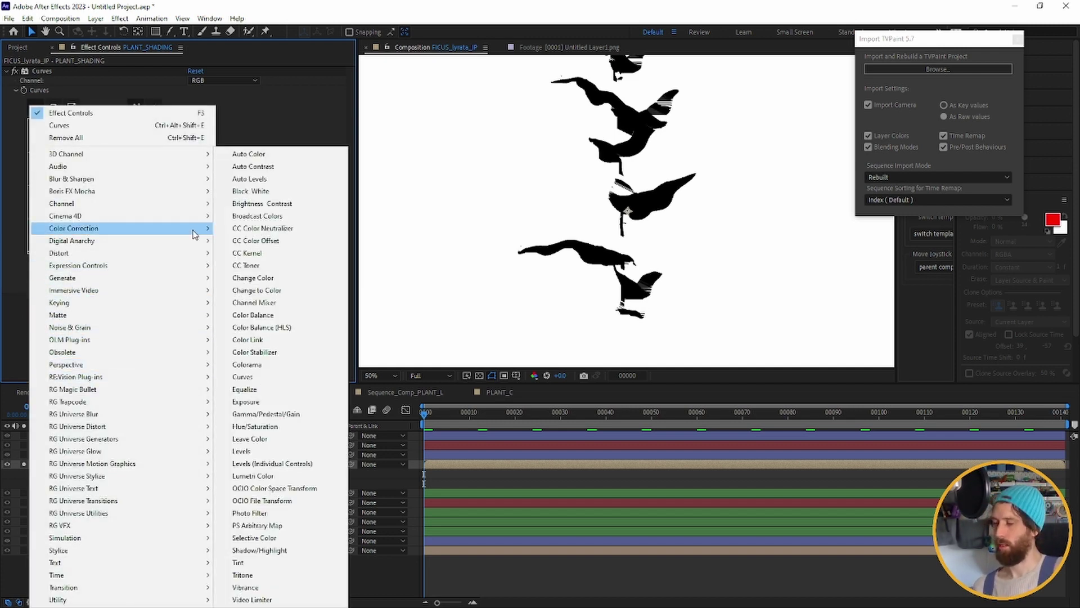
pyautogui.moveTo(188, 183)
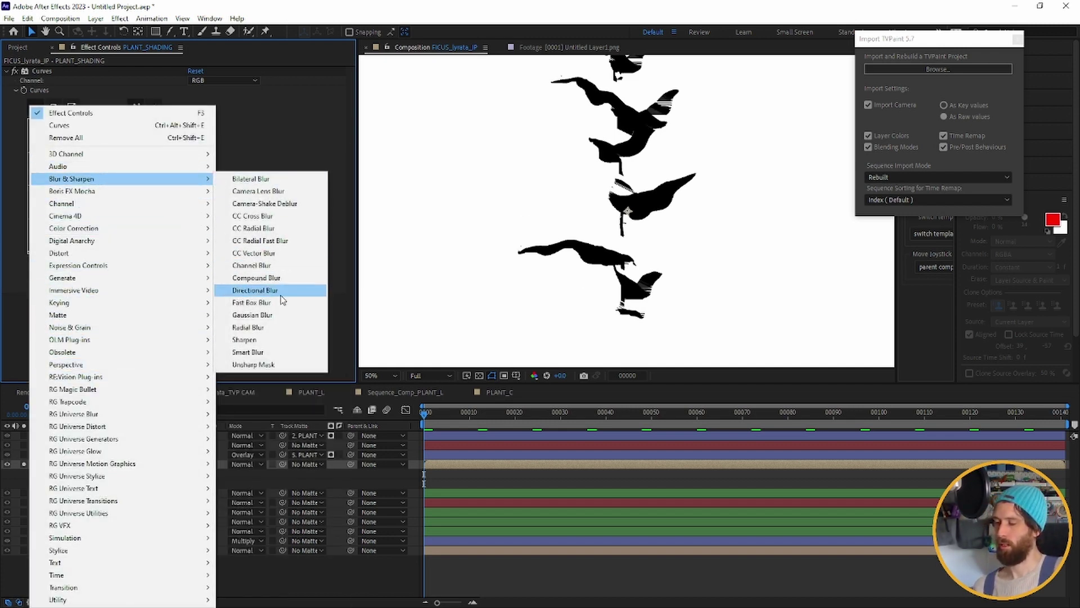
pyautogui.click(277, 314)
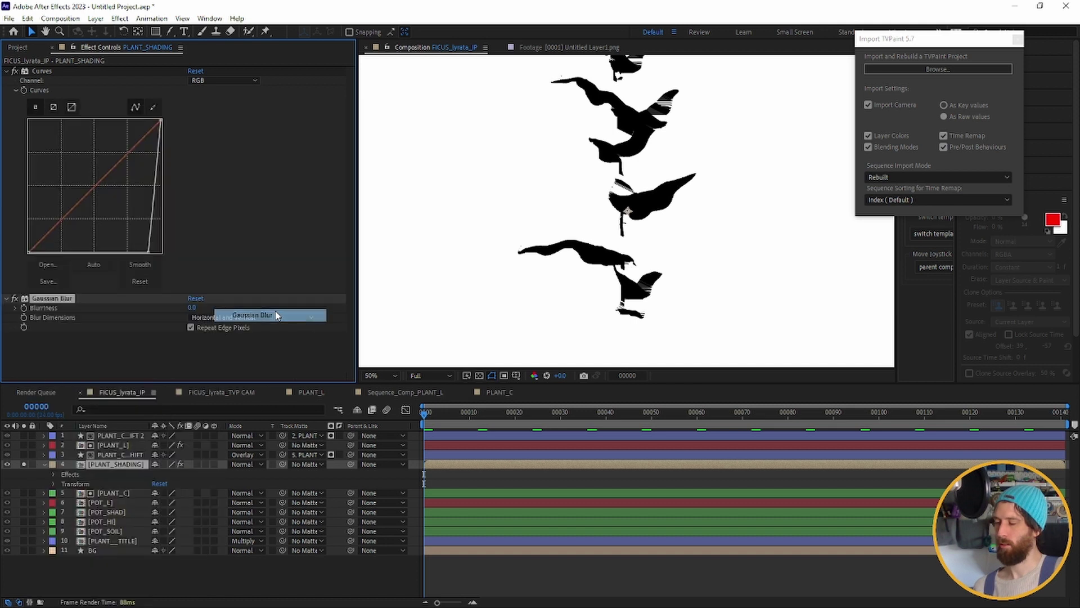
pyautogui.click(192, 308)
pyautogui.write('35')
pyautogui.press('Return')
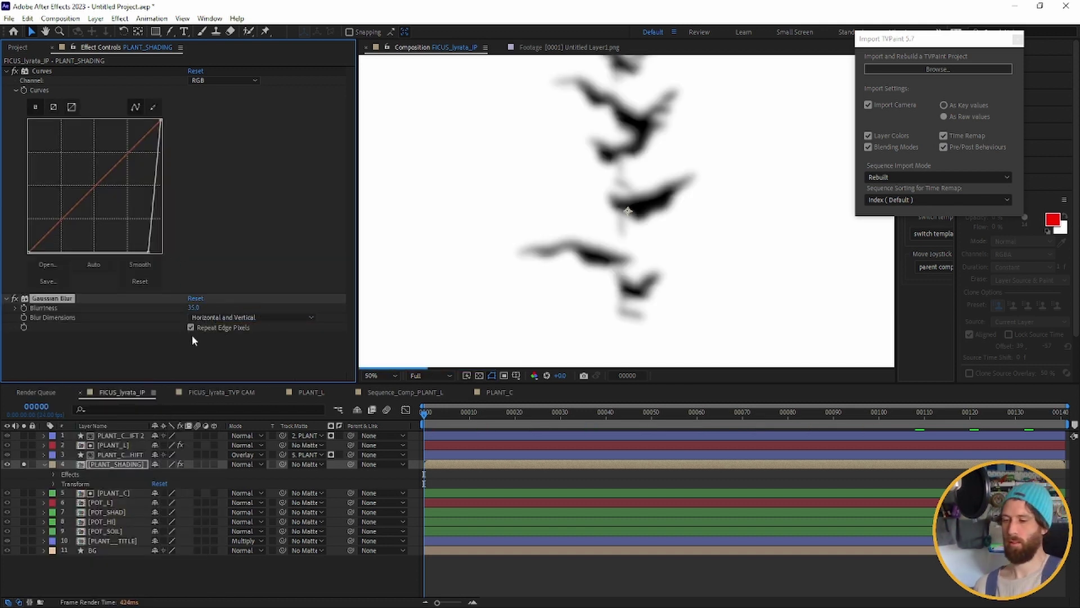
# Turn off solo on PLANT_SHADING and use PLANT_C as its track matte
pyautogui.click(24, 465)
pyautogui.click(24, 464)
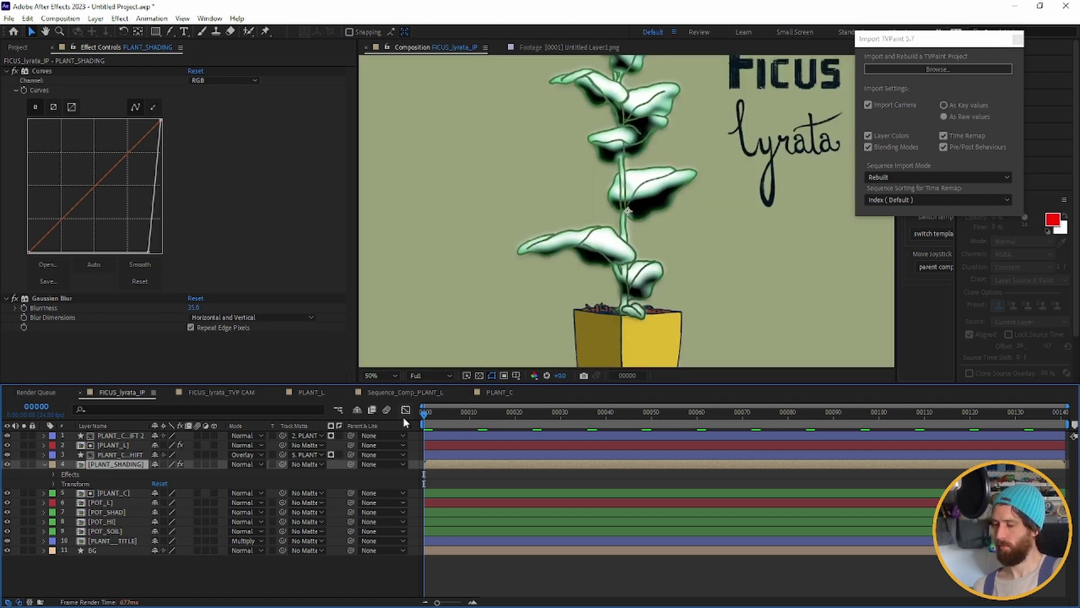
pyautogui.click(322, 464)
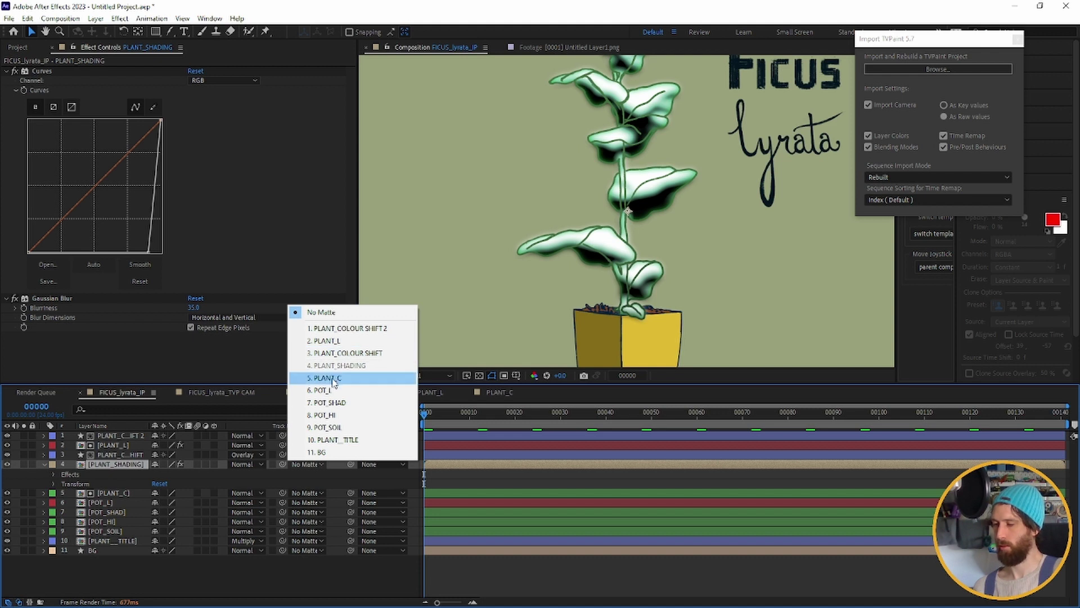
pyautogui.click(333, 381)
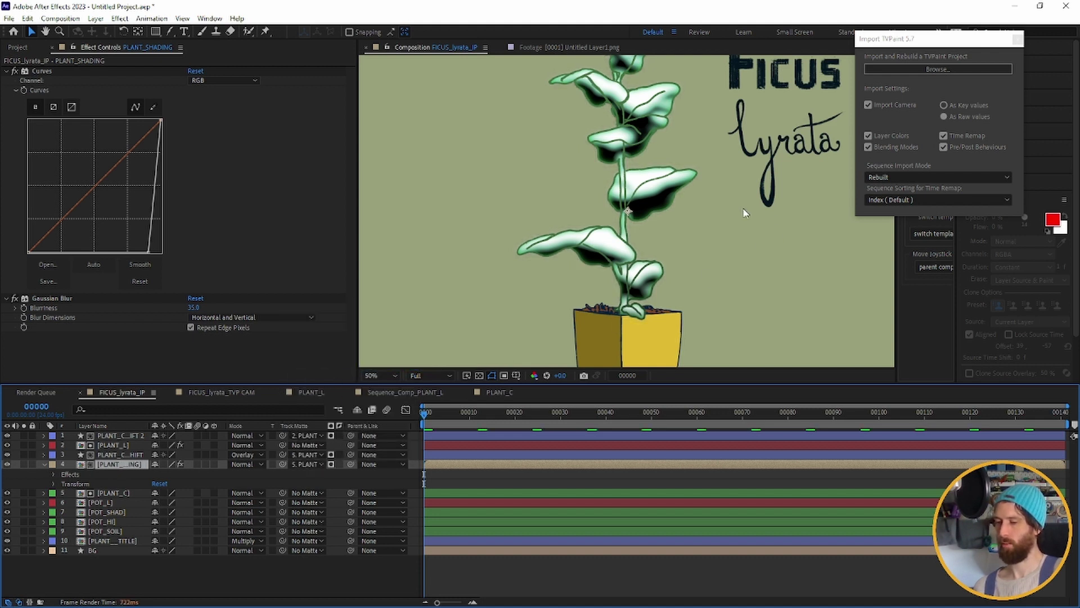
# Paste a second Curves effect below the Gaussian Blur and move its low point back toward the midtones for a softer falloff
pyautogui.hotkey('ctrl', 'v')
pyautogui.scroll(-3, 100, 324)
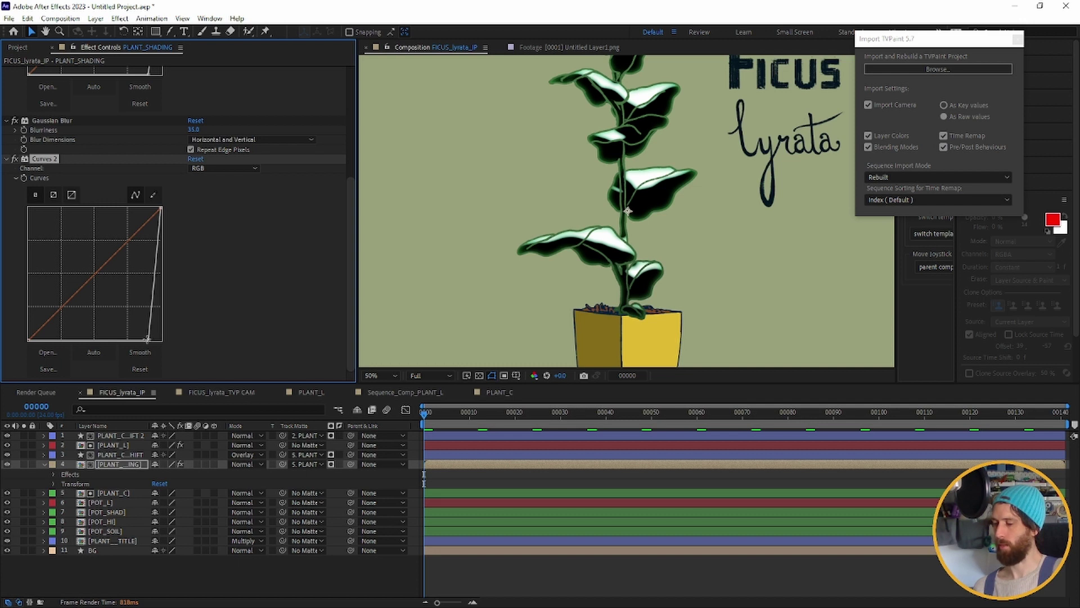
pyautogui.moveTo(120, 341); pyautogui.dragTo(97, 340)
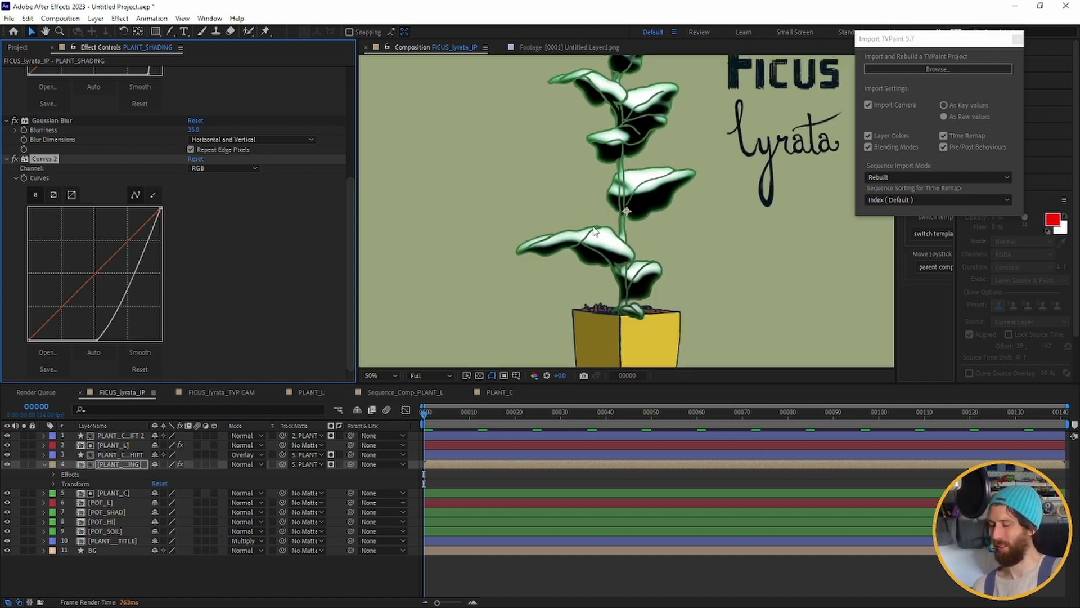
# Move PLANT_SHADING above the lower colour shift layer and preview it in Overlay mode at 30% opacity
pyautogui.click(92, 460)
pyautogui.hotkey('ctrl', ']')
pyautogui.press('t')
pyautogui.press(',')
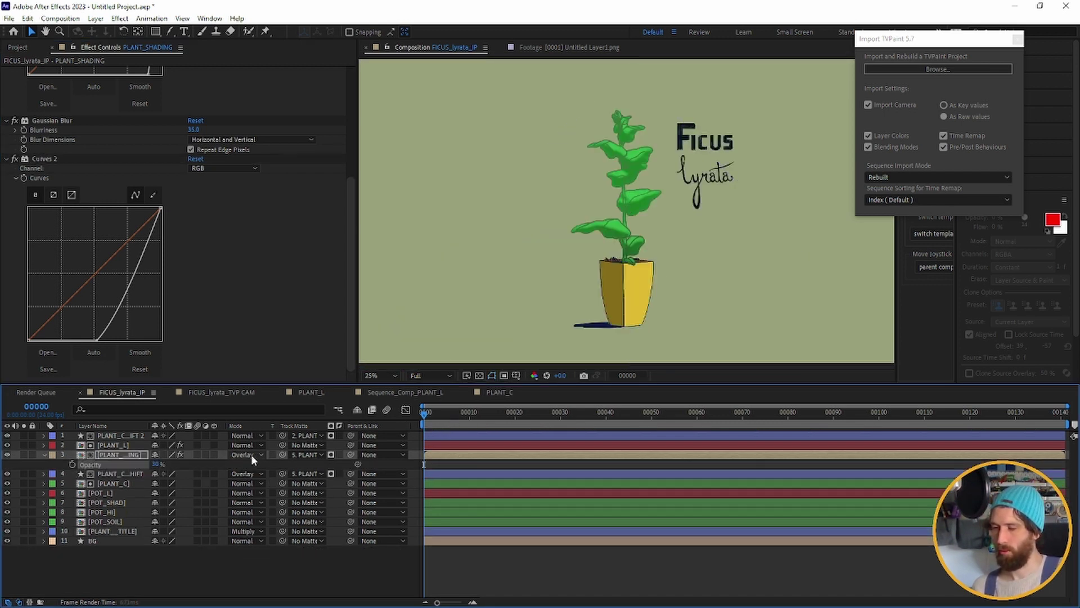
pyautogui.press('space')
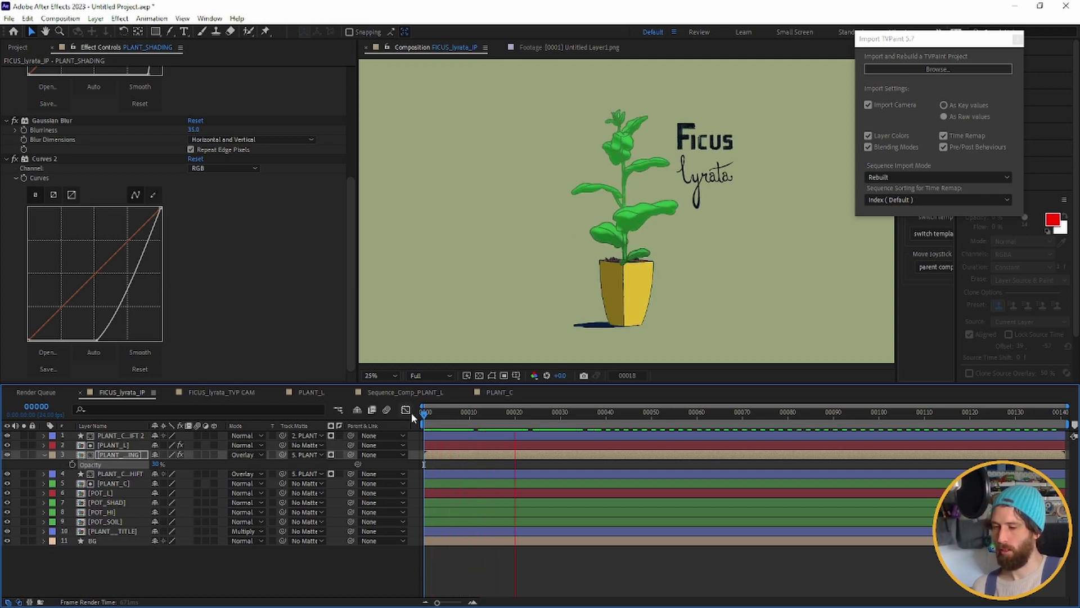
# Try the Multiply and Soft Light blend modes on PLANT_SHADING, and return it to Overlay
pyautogui.click(256, 457)
pyautogui.click(288, 166)
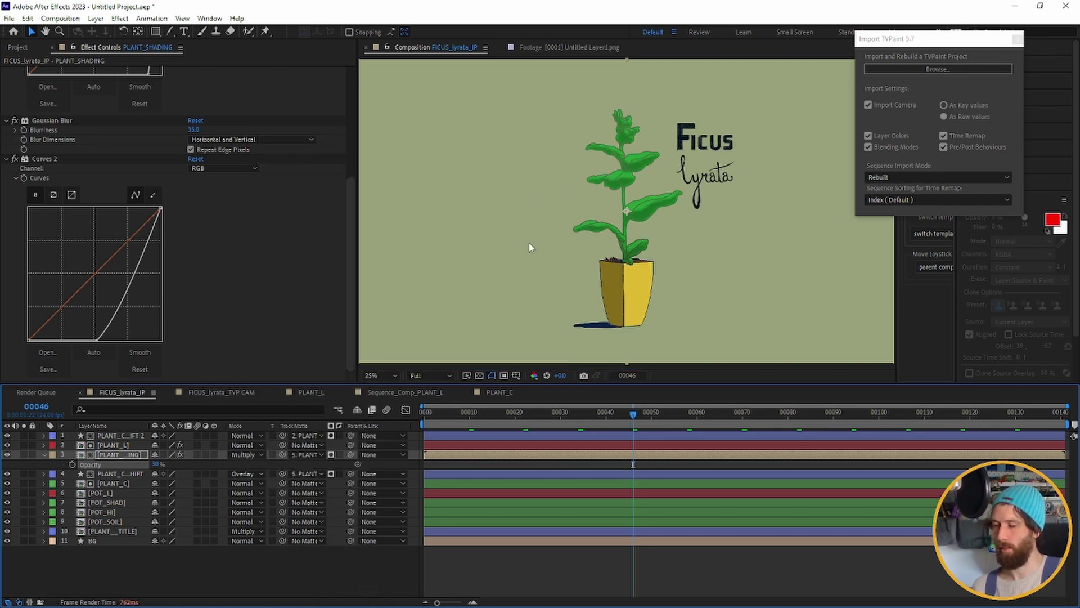
pyautogui.click(247, 456)
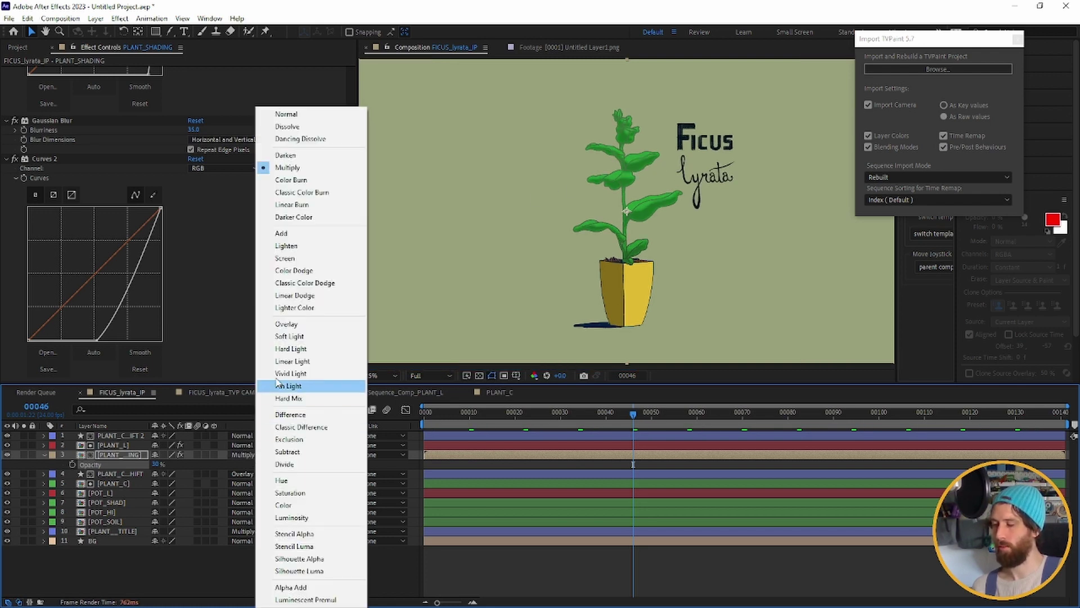
pyautogui.click(283, 337)
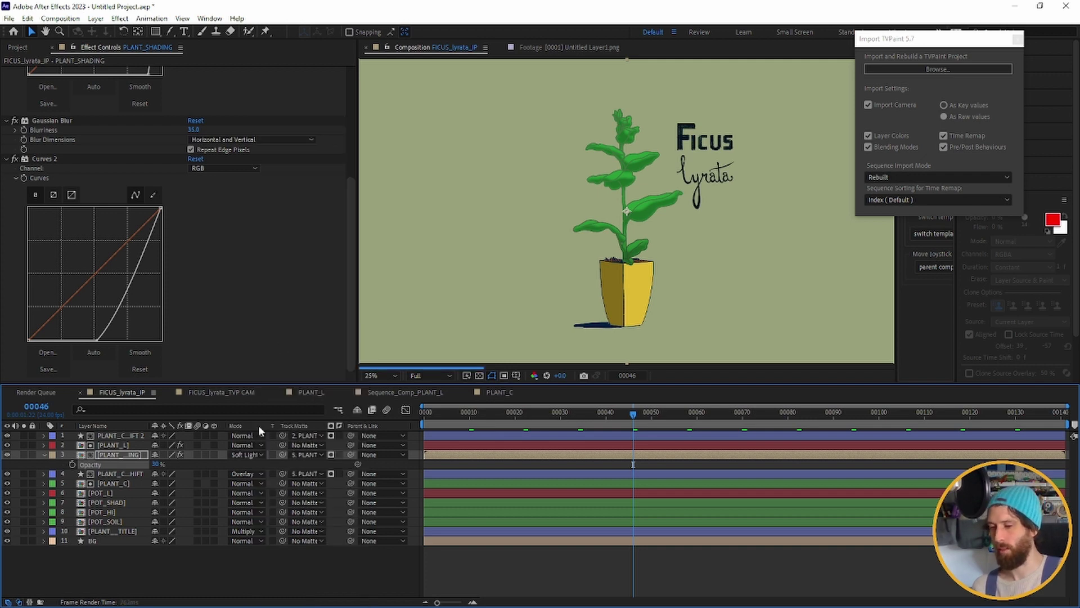
pyautogui.click(238, 454)
pyautogui.click(278, 326)
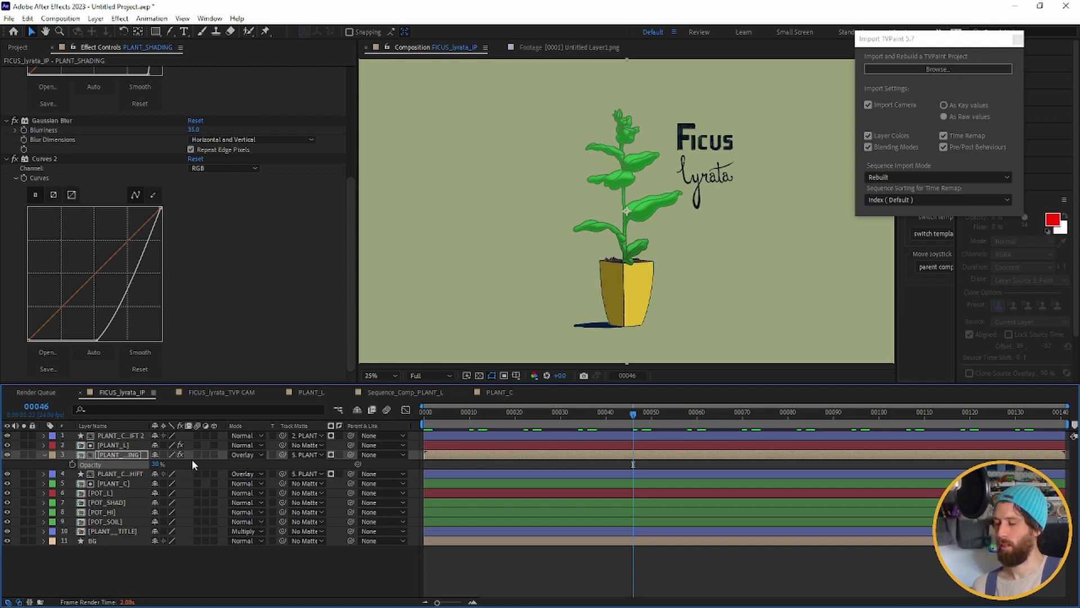
# Set PLANT_SHADING to Soft Light mode at 100% opacity and check the leaf shading up close
pyautogui.click(242, 454)
pyautogui.click(287, 336)
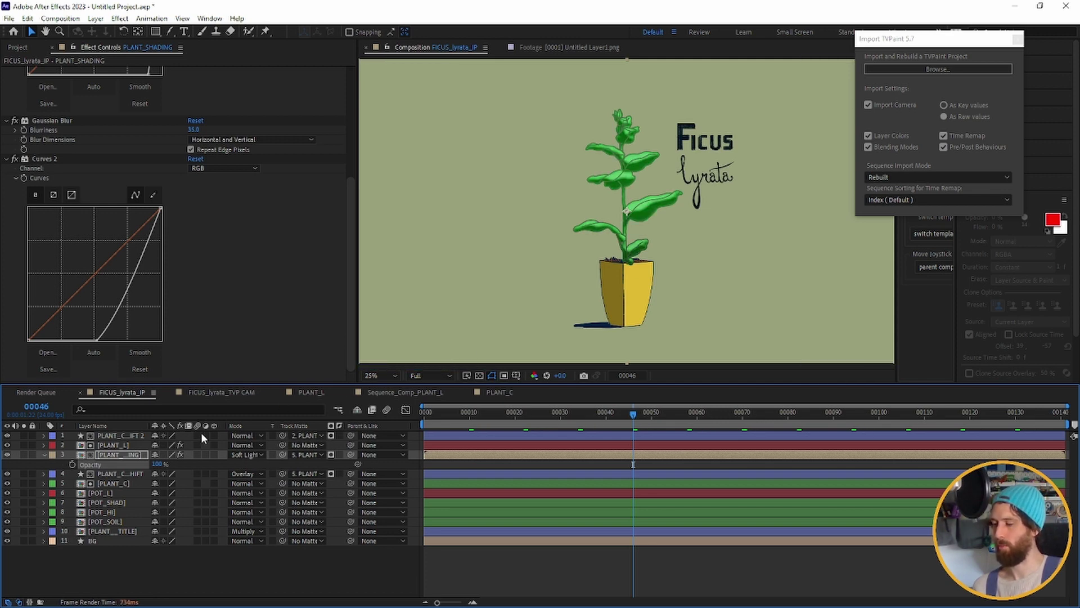
pyautogui.press('.')
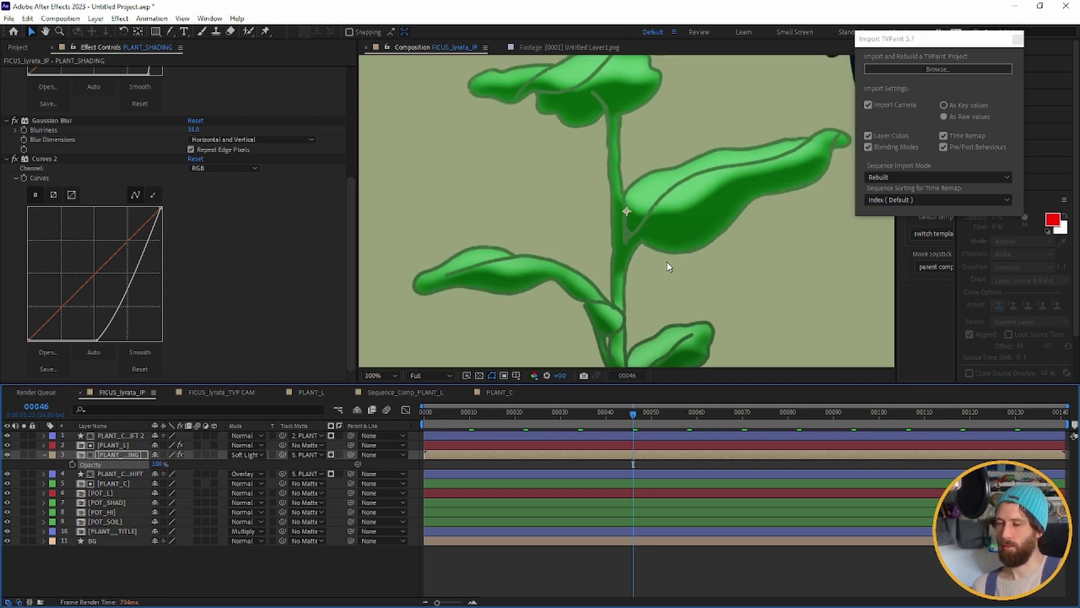
pyautogui.press(',')
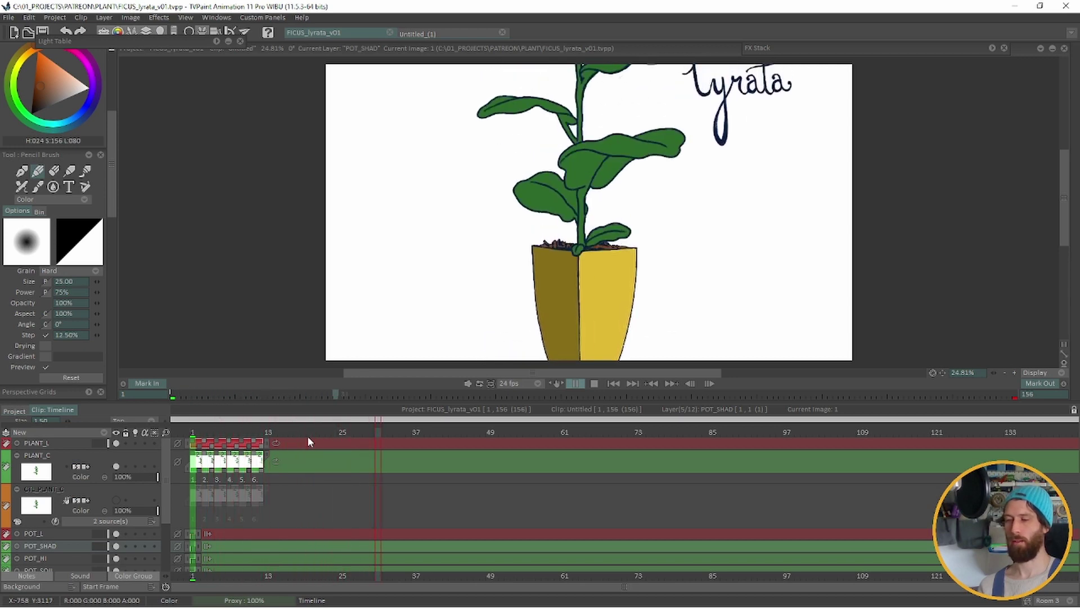